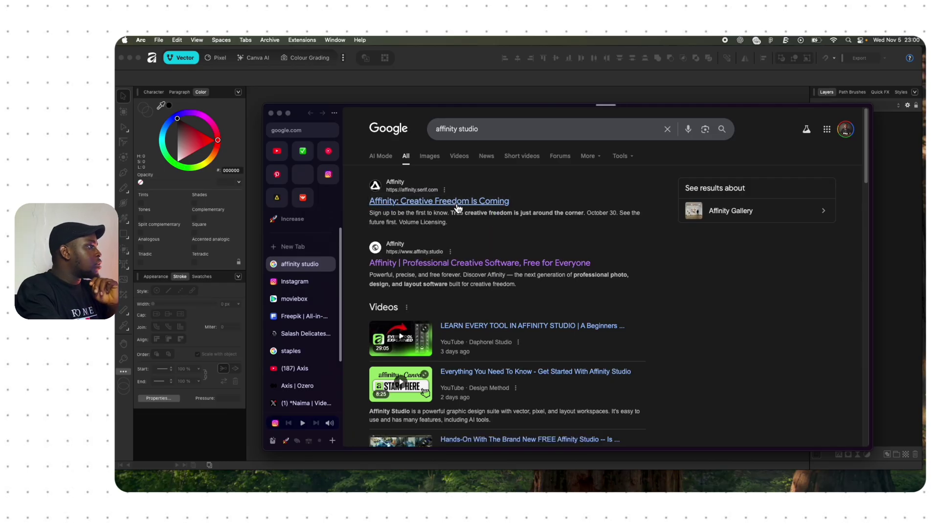
Step: Go from the affinity.studio result to Get Affinity and Sign up, then dismiss Canva's sign-in prompt
left_click(457, 208)
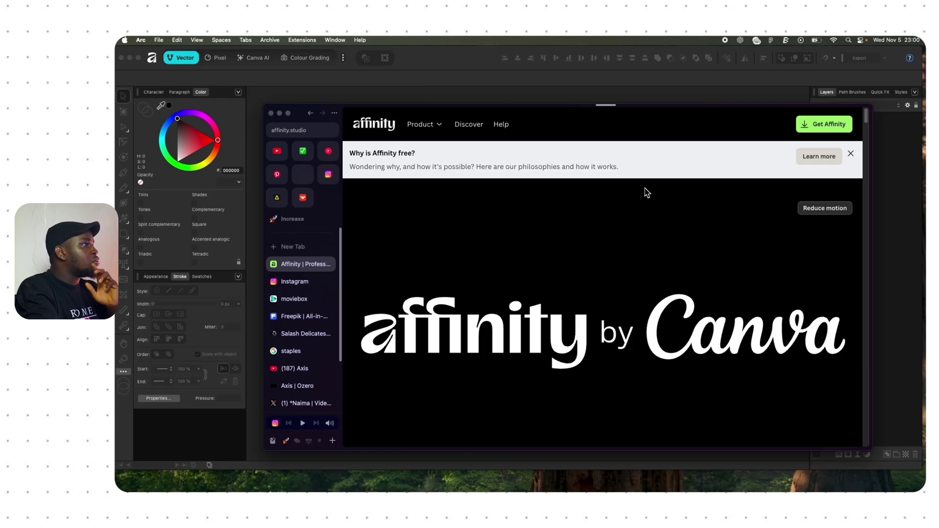
left_click(811, 128)
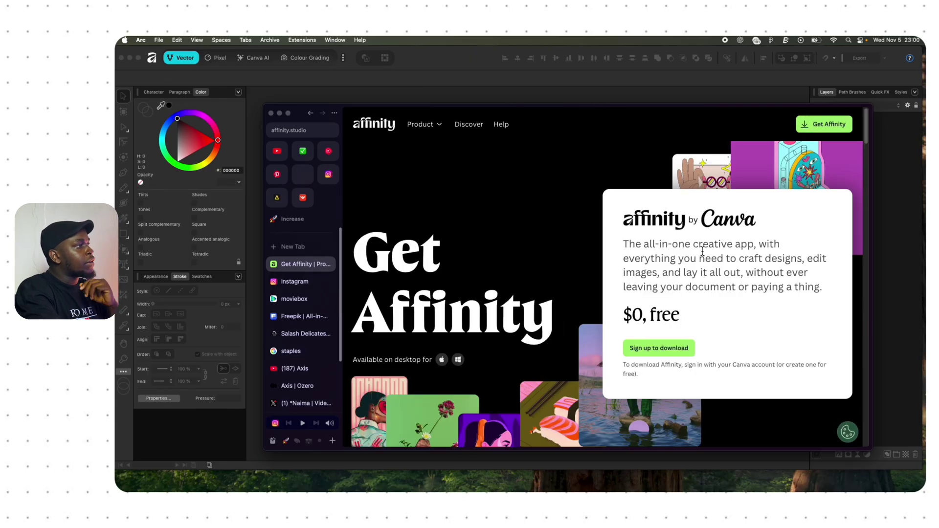
left_click(656, 347)
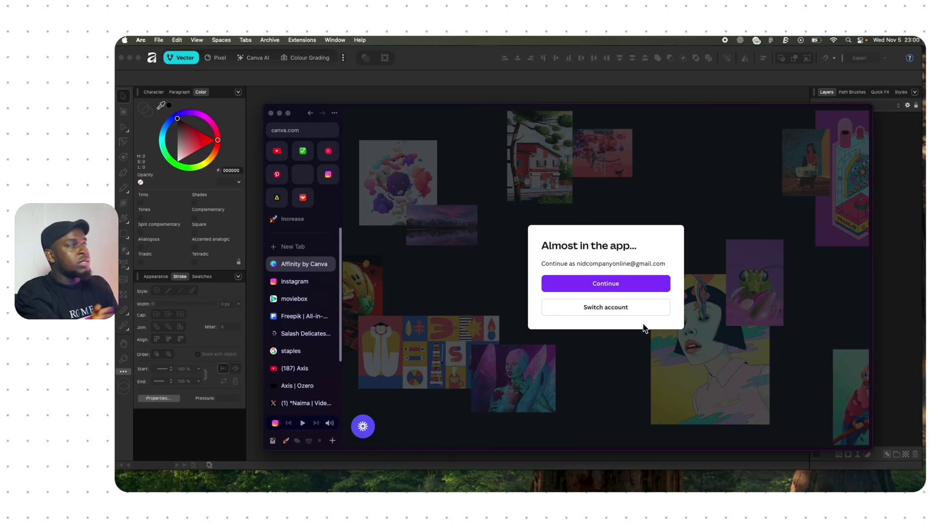
left_click(641, 97)
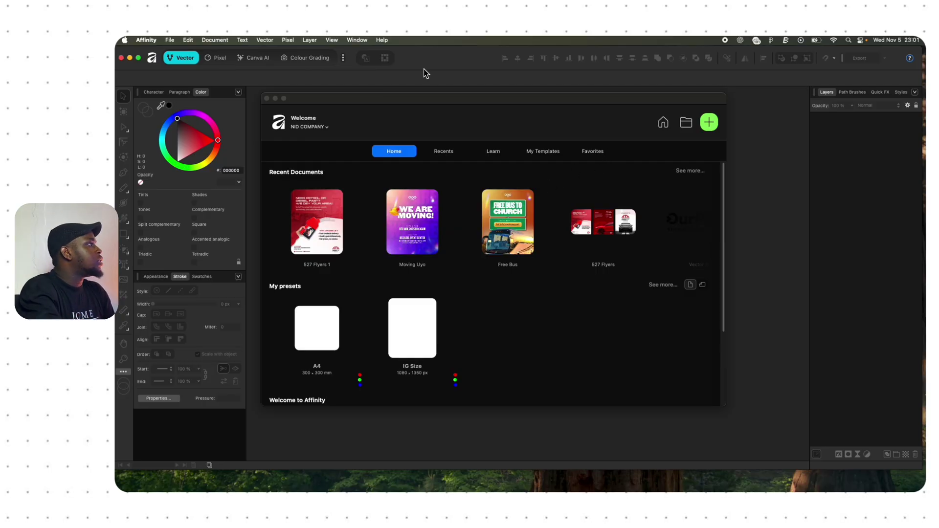
Step: Scroll through Recent Documents and open the Free Bus flyer document
left_click(419, 90)
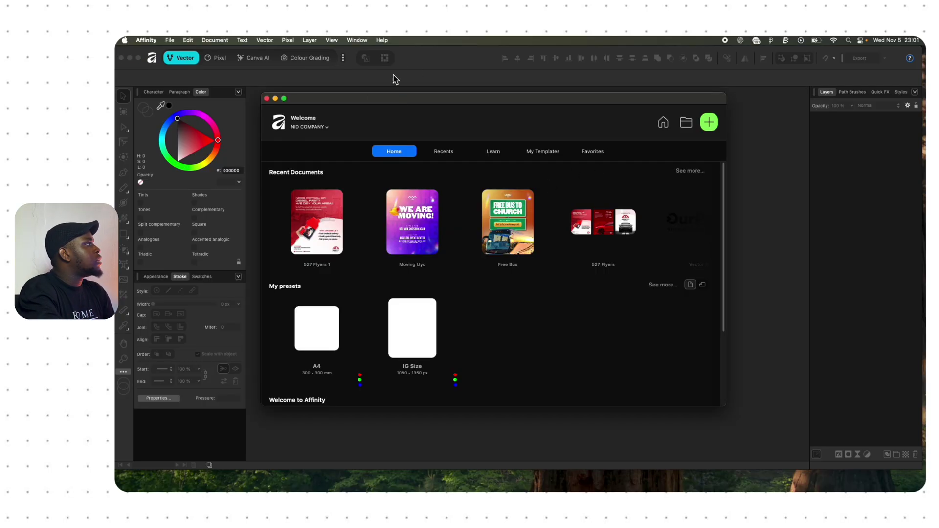
left_click(417, 58)
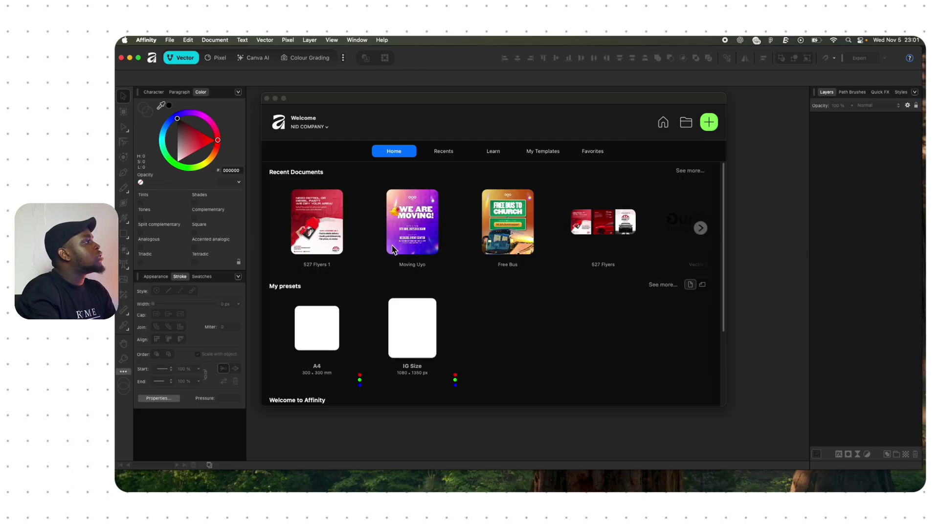
scroll(392, 249, "right", 5)
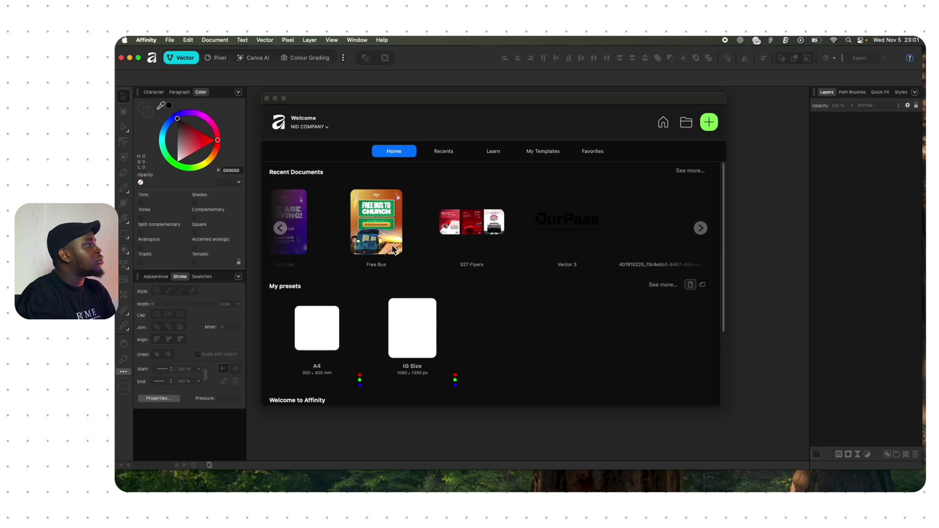
scroll(393, 250, "right", 6)
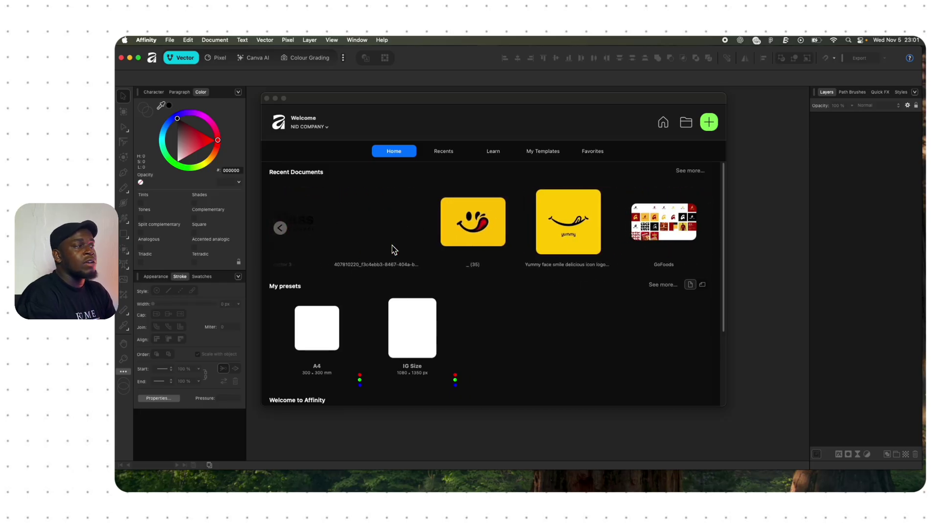
scroll(392, 249, "left", 10)
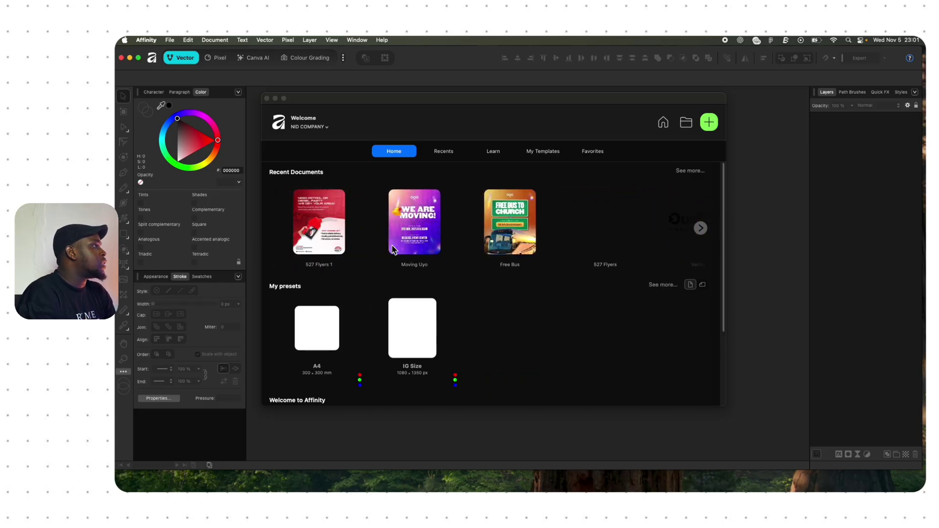
left_click(530, 240)
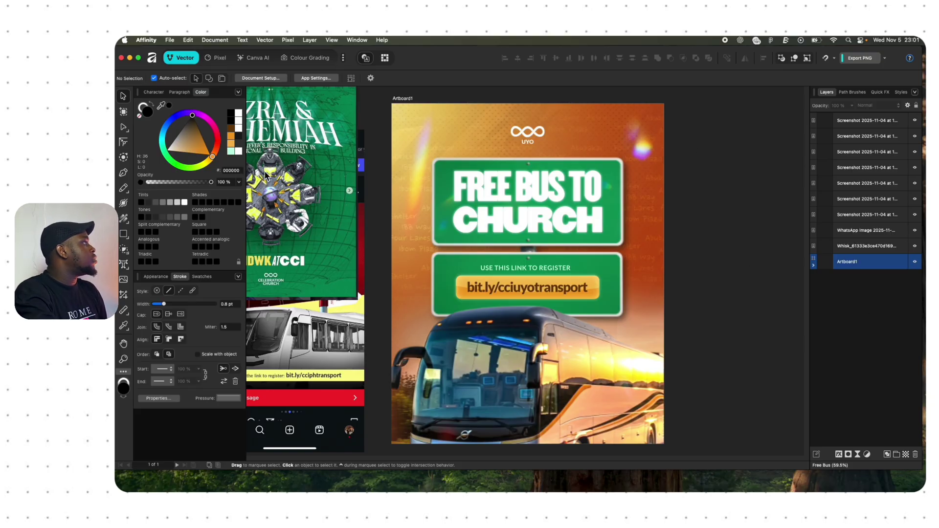
Step: Switch to the Pixel persona, expand Artboard1's layers and select the Motion Blur layer
left_click(216, 58)
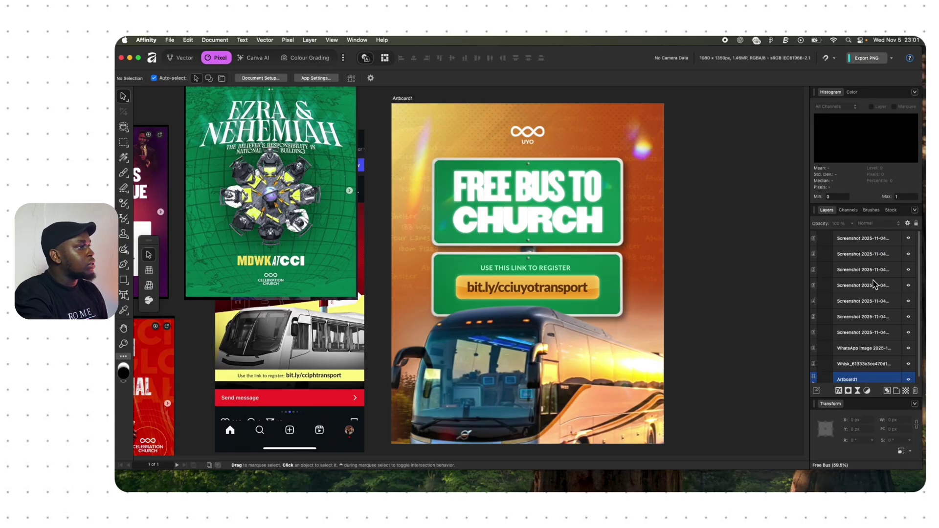
scroll(875, 285, "down", 1)
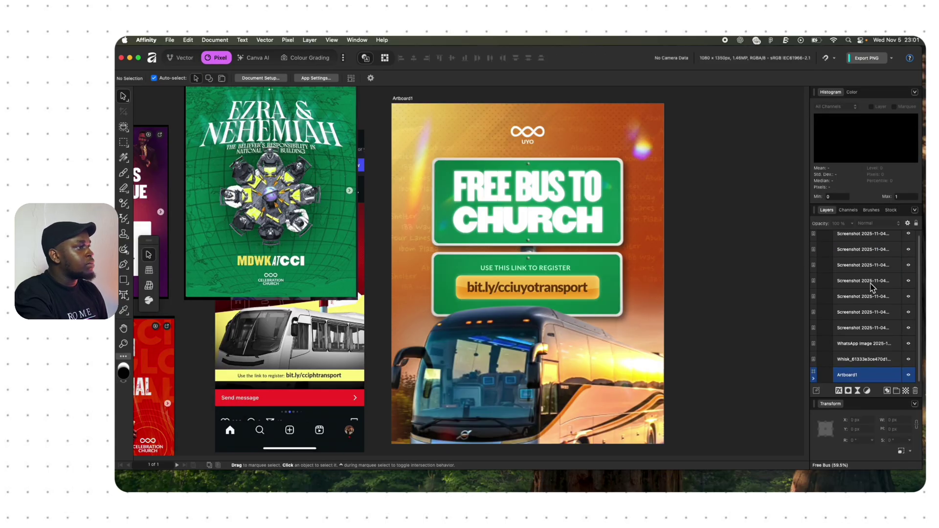
left_click(813, 378)
scroll(836, 347, "down", 3)
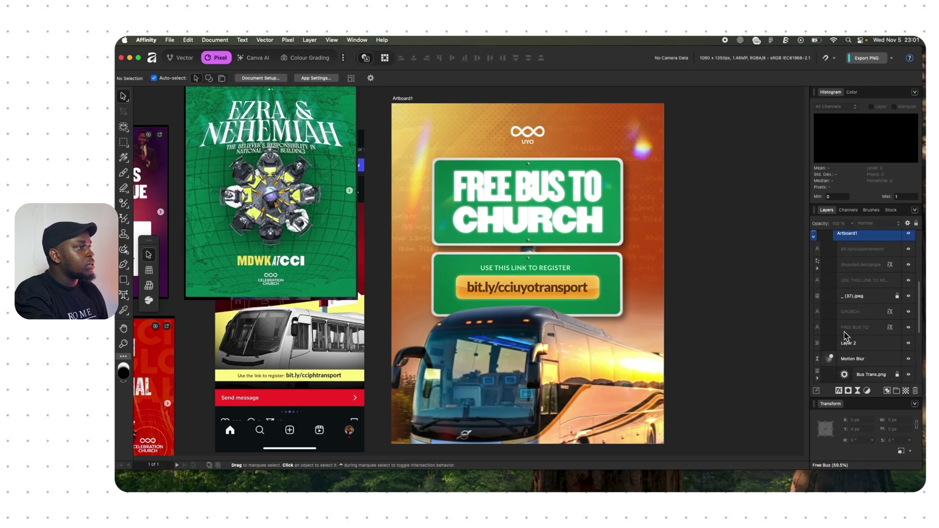
left_click(855, 306)
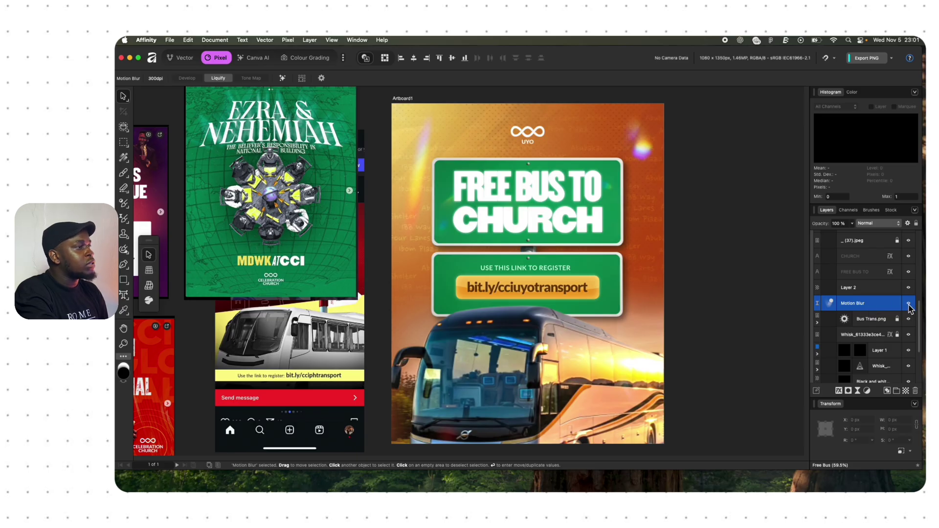
Step: Scroll through the layers list, then bring back the Affinity Welcome screen
scroll(908, 308, "down", 3)
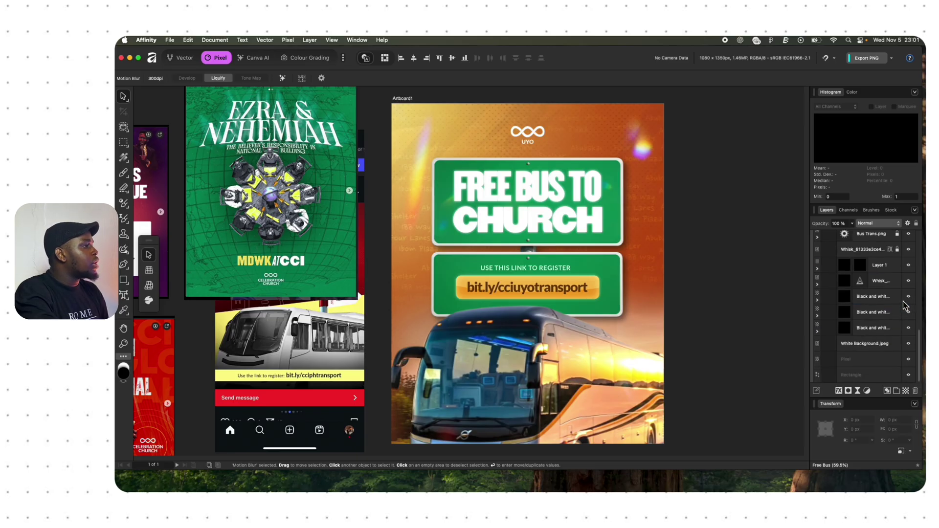
scroll(883, 306, "down", 5)
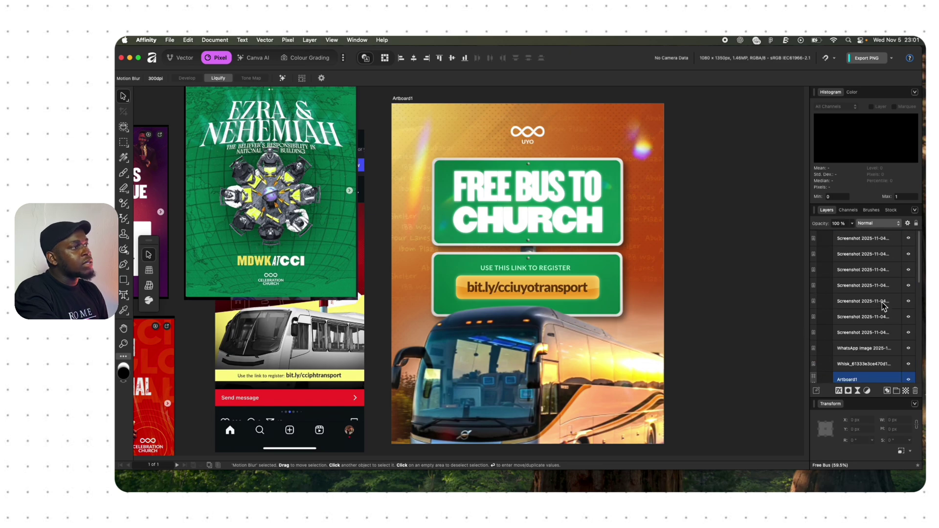
scroll(881, 304, "down", 5)
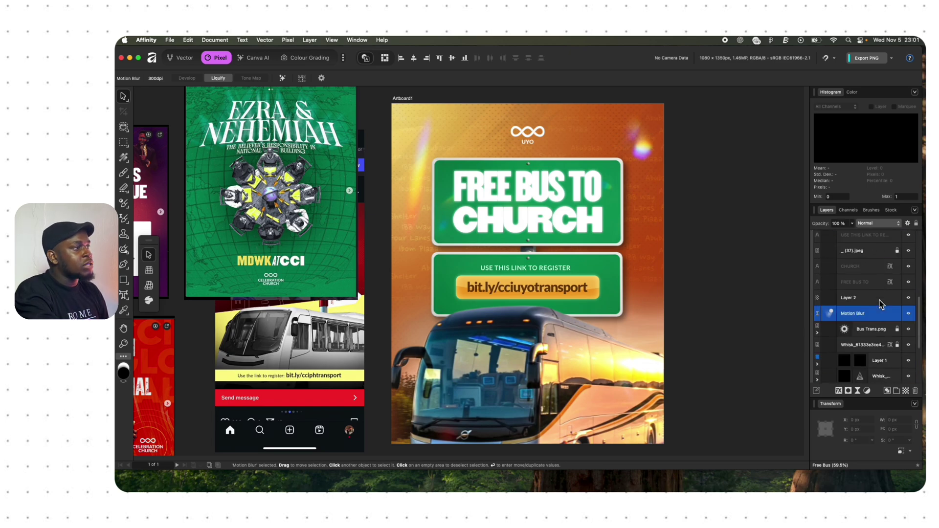
scroll(880, 303, "up", 5)
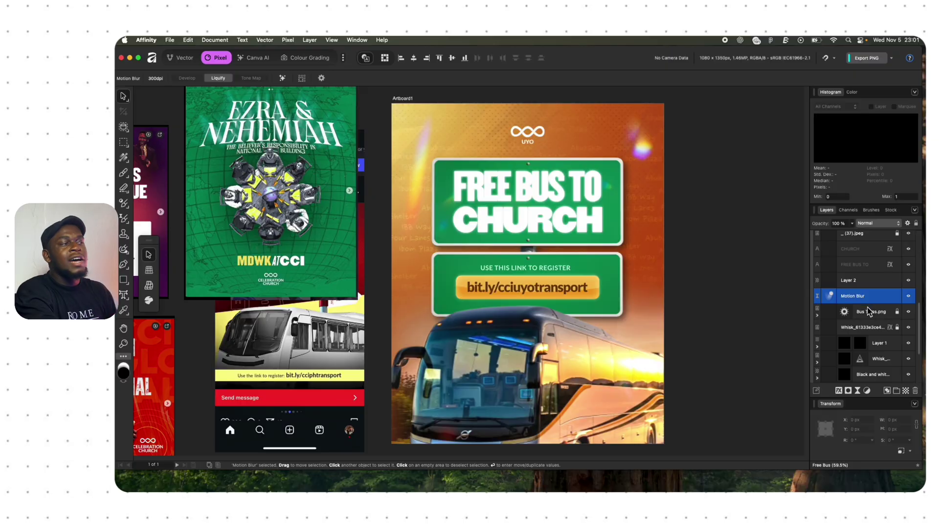
scroll(876, 318, "up", 5)
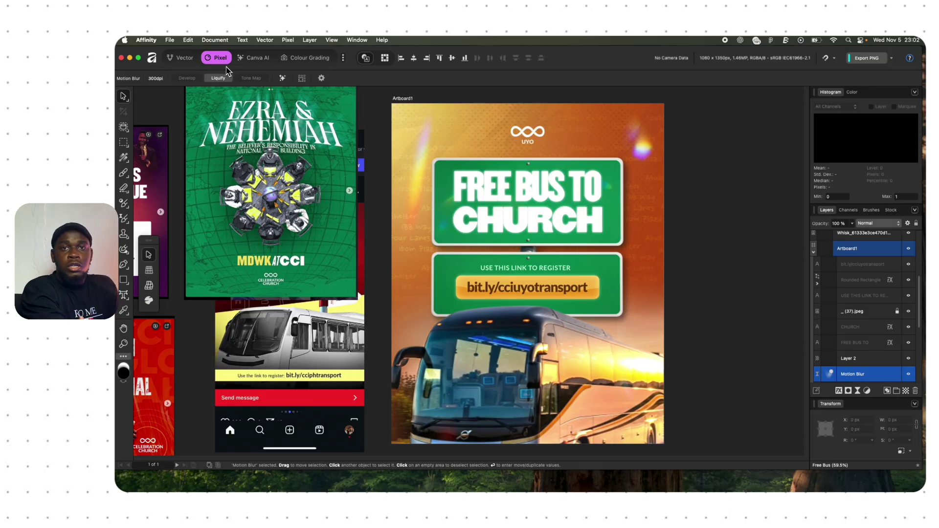
left_click(155, 59)
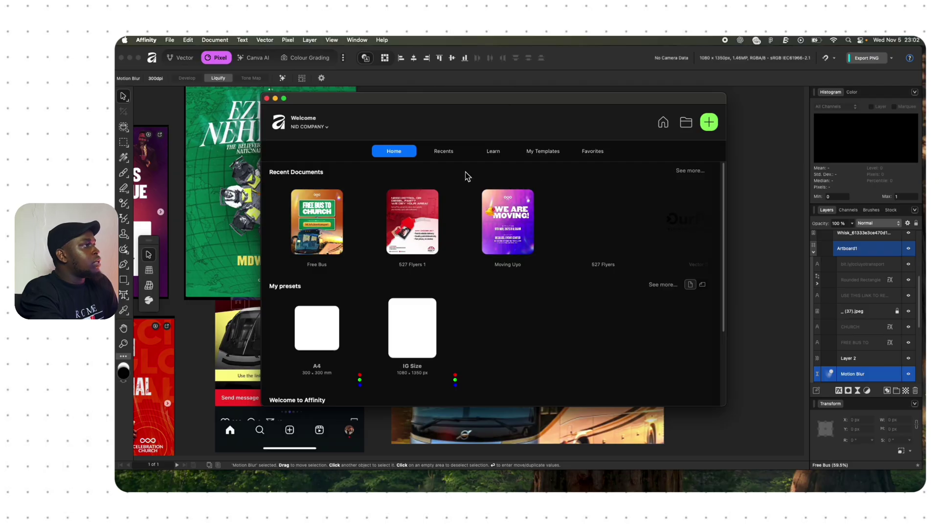
Step: Start a new document using the portrait IG Size 1080 × 1350 px preset
left_click(710, 122)
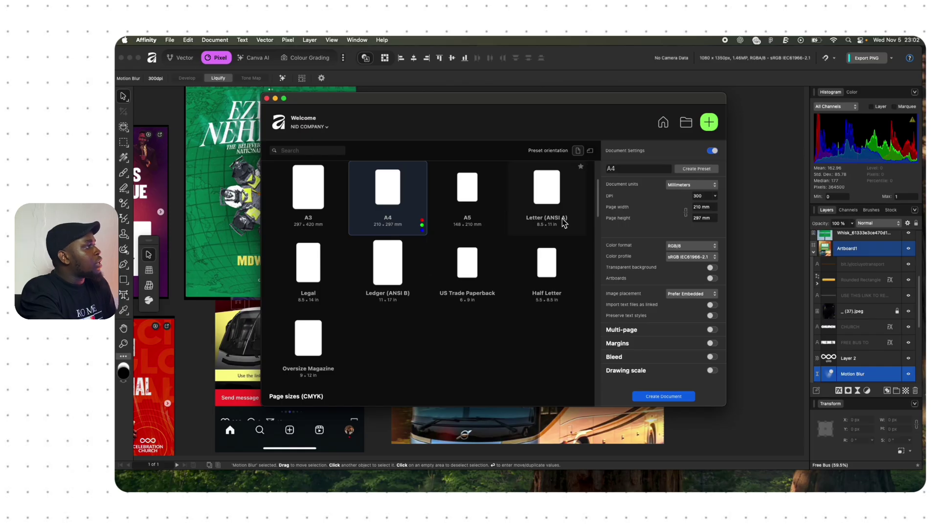
left_click_drag(602, 200, 615, 182)
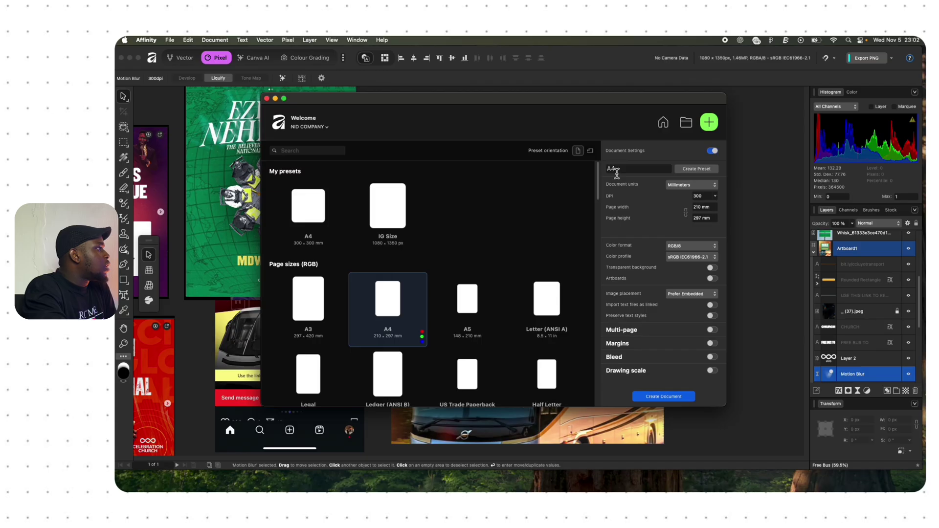
left_click(591, 151)
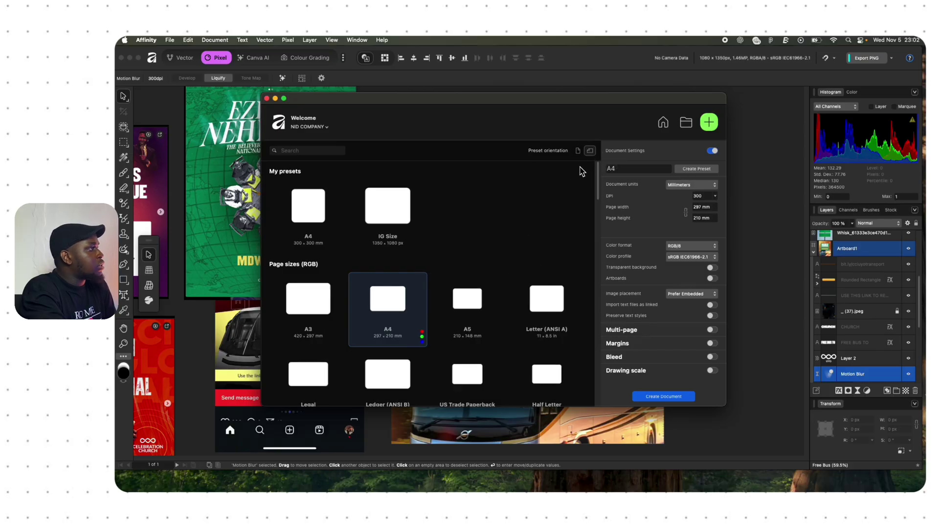
left_click(579, 152)
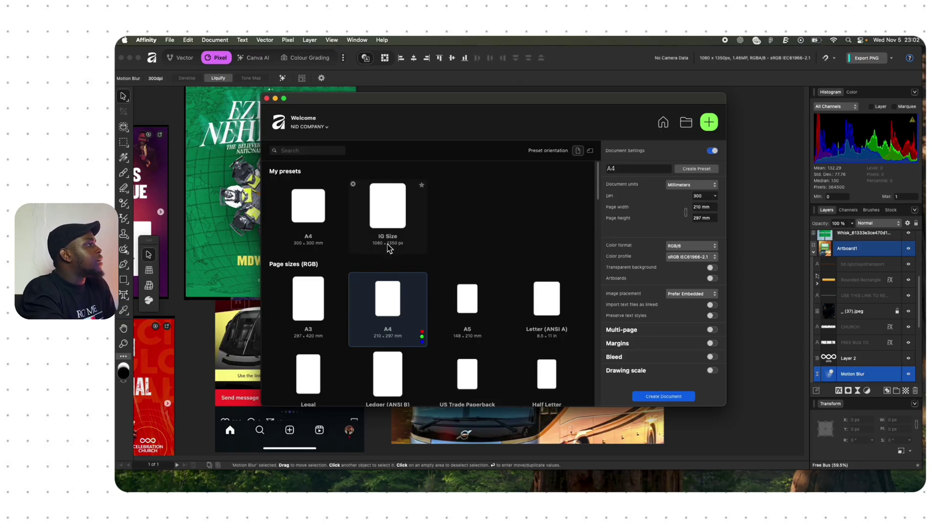
left_click(397, 216)
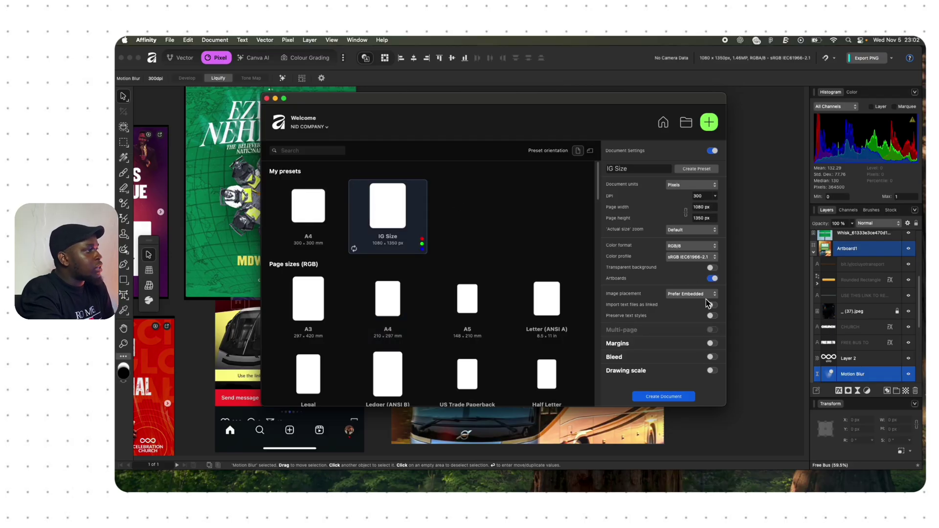
Step: Turn on 60 px margins on all sides and create the document
left_click(712, 342)
scroll(713, 342, "down", 2)
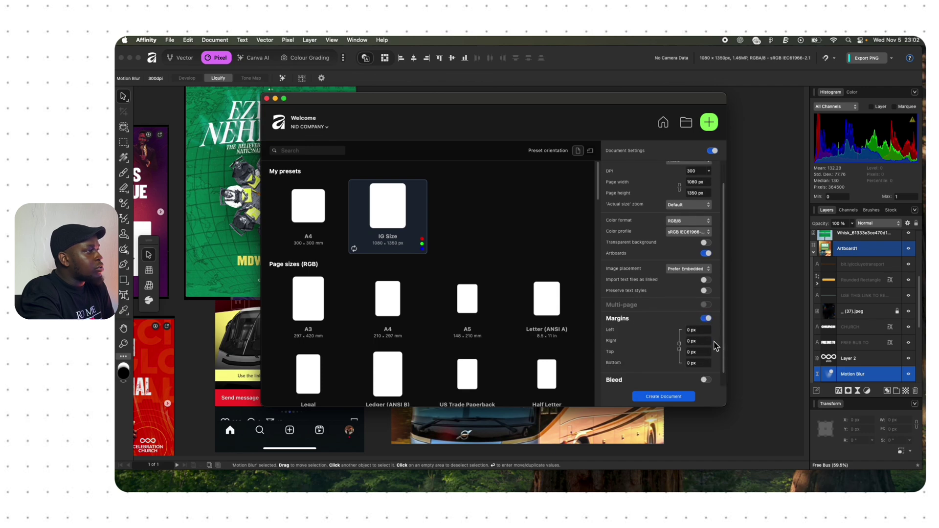
left_click(694, 317)
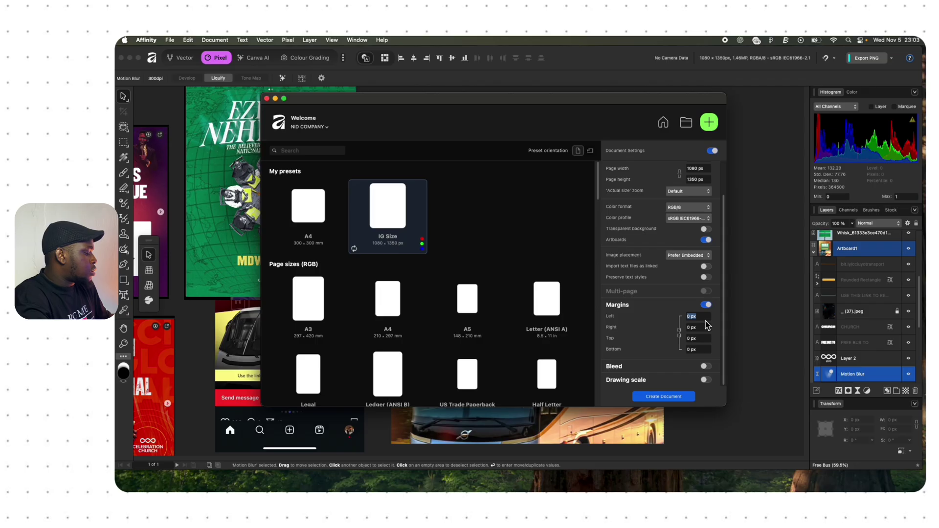
type("60")
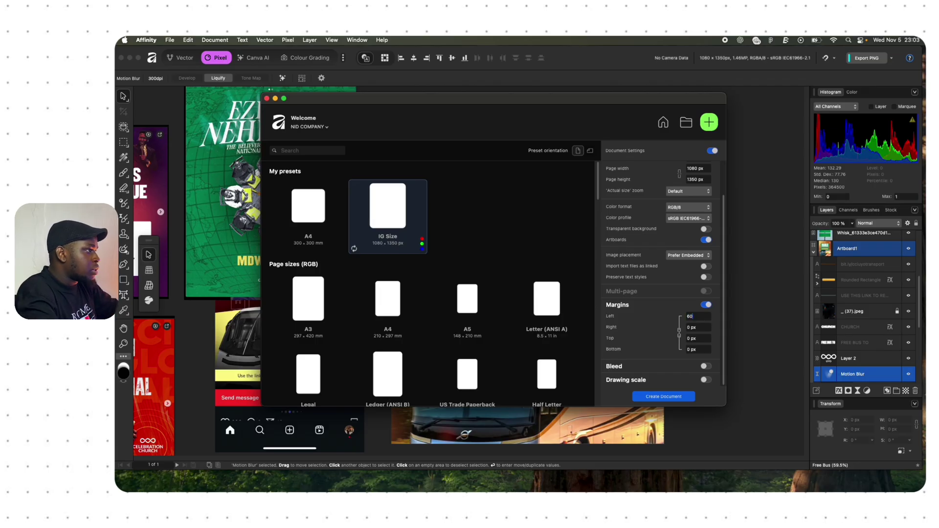
left_click(679, 333)
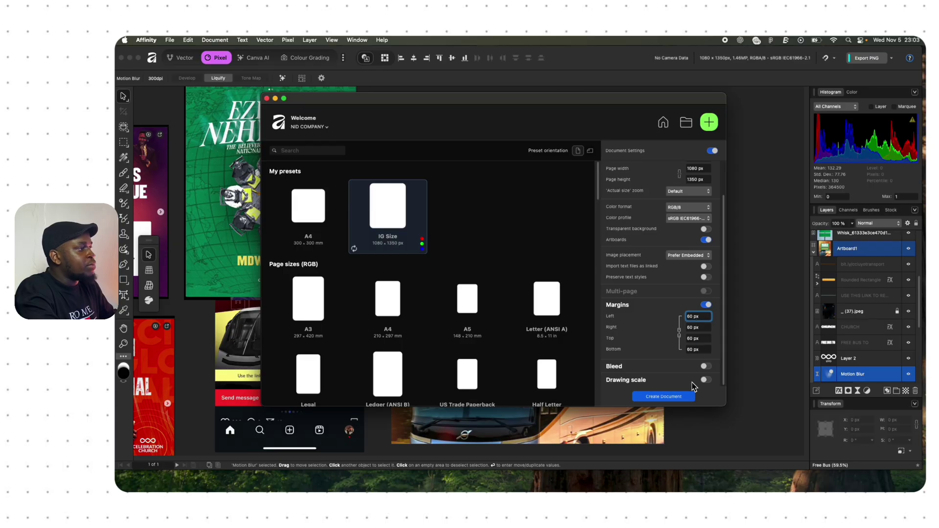
left_click(670, 396)
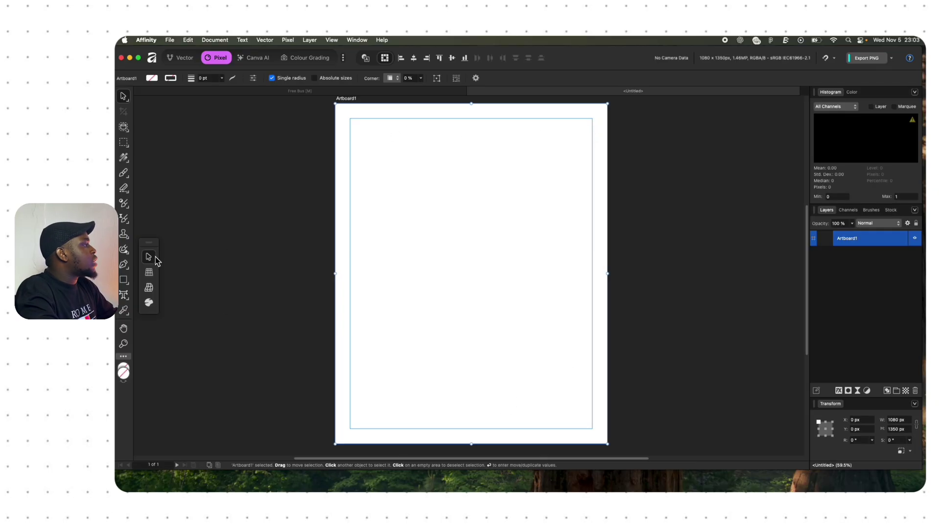
Step: Draw a 652 × 652 px twelve-tooth cog in the middle of the artboard with the Cog Tool
left_click(130, 288)
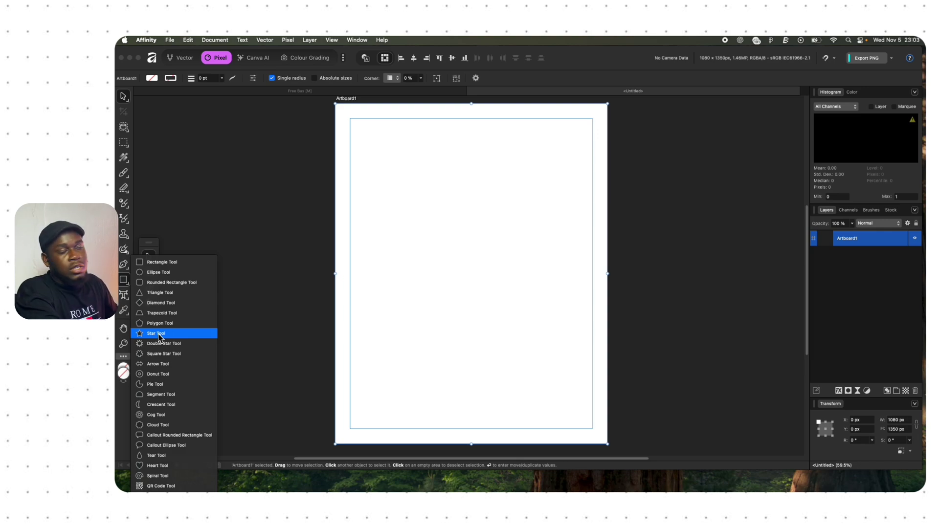
left_click(153, 415)
left_click_drag(387, 192, 543, 359)
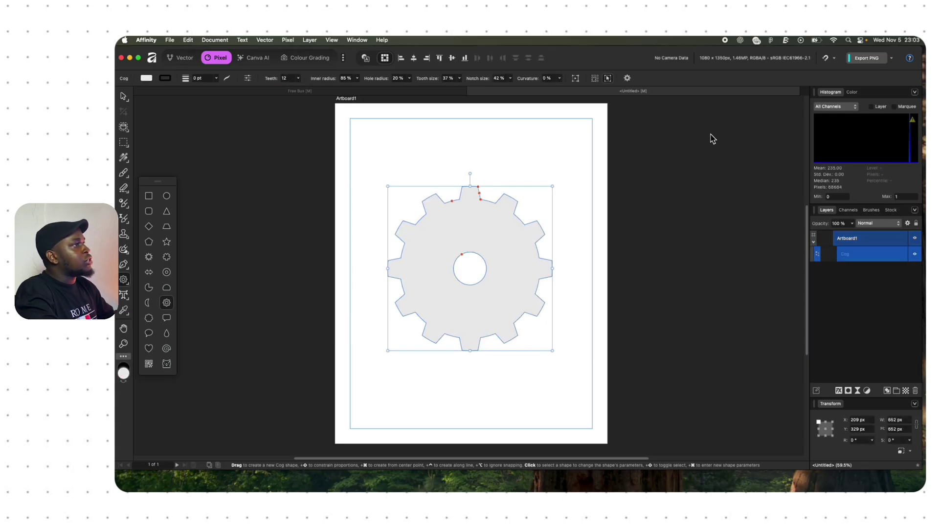
Step: Change the cog's fill to deep purple on the colour wheel and reselect the cog
left_click(854, 93)
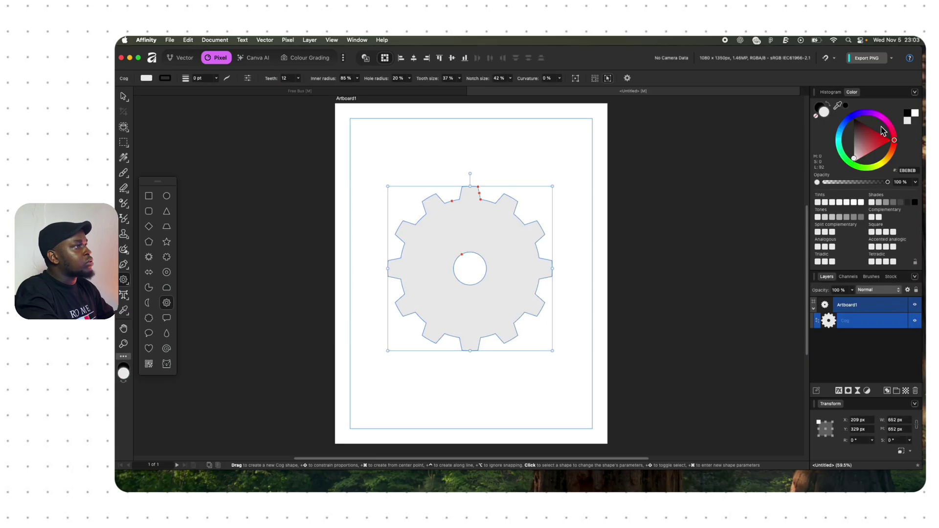
left_click_drag(894, 143, 864, 140)
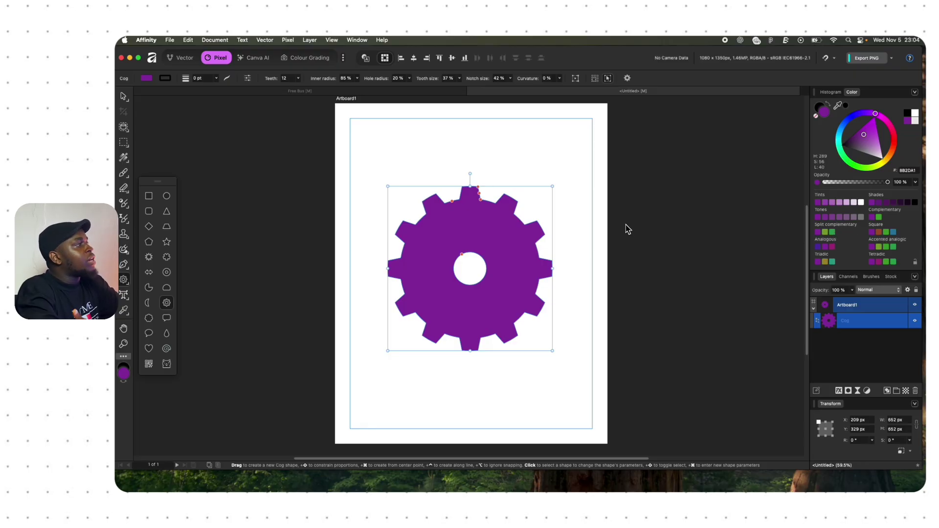
left_click(504, 168)
left_click(486, 247)
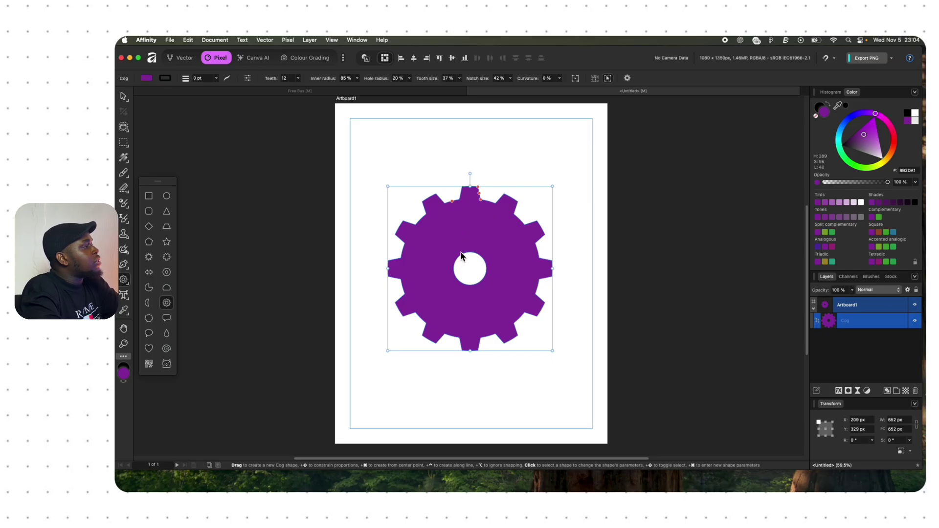
Step: Try a larger hole and deeper notches, undo them, then widen the cog's centre hole
left_click_drag(461, 256, 399, 247)
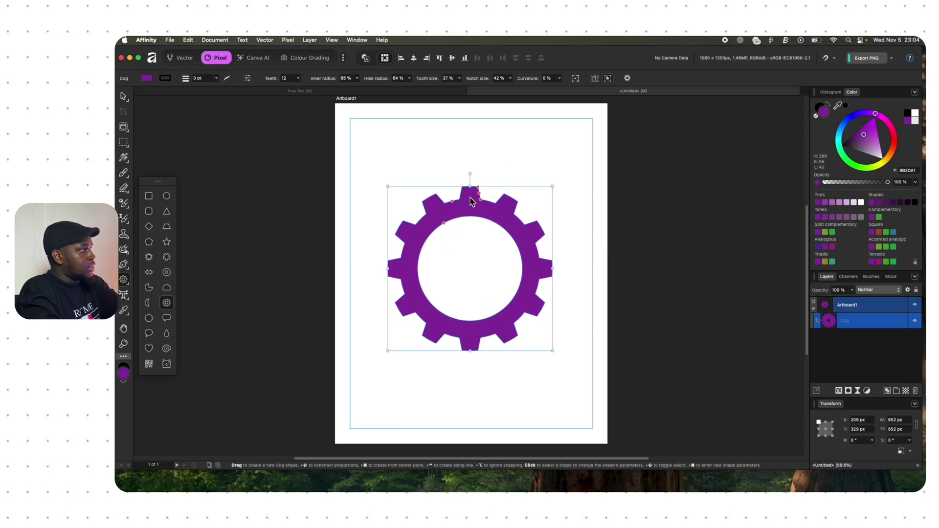
left_click_drag(454, 205, 478, 191)
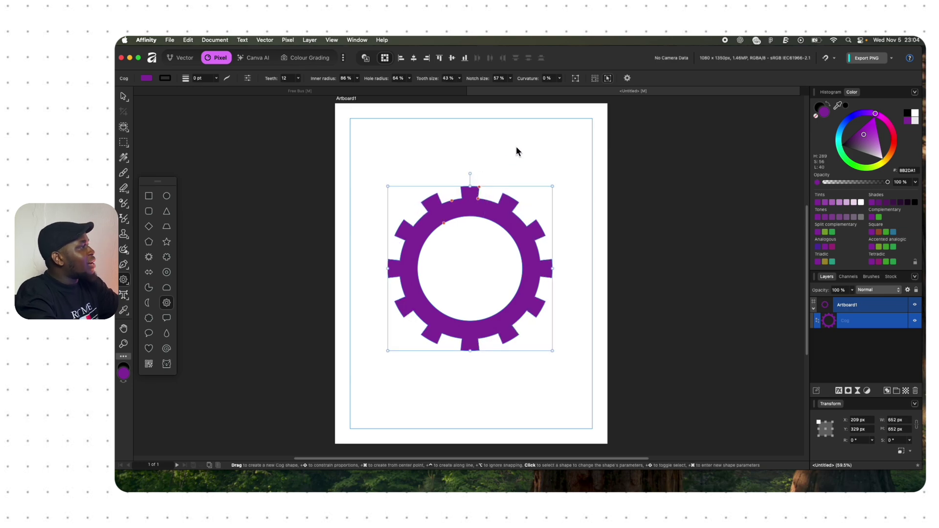
key("super+z")
key("super+z")
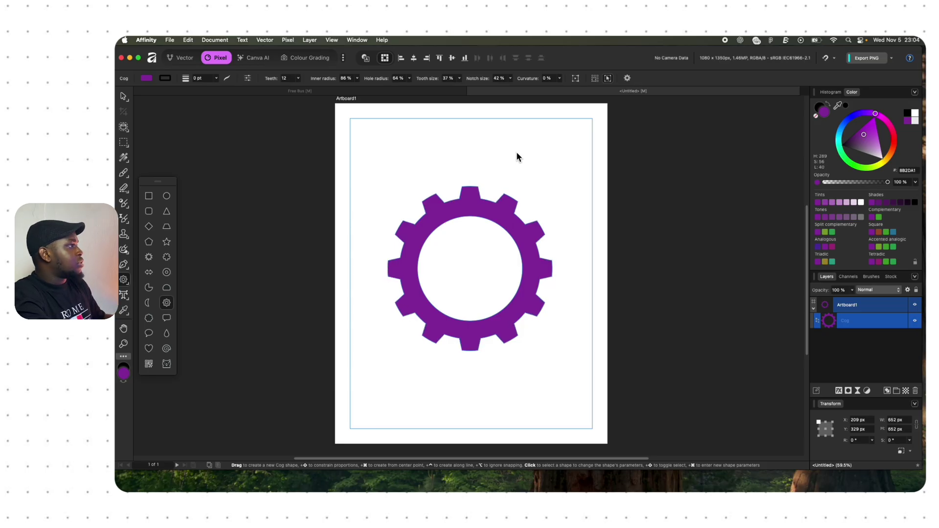
key("super+z")
key("super+z")
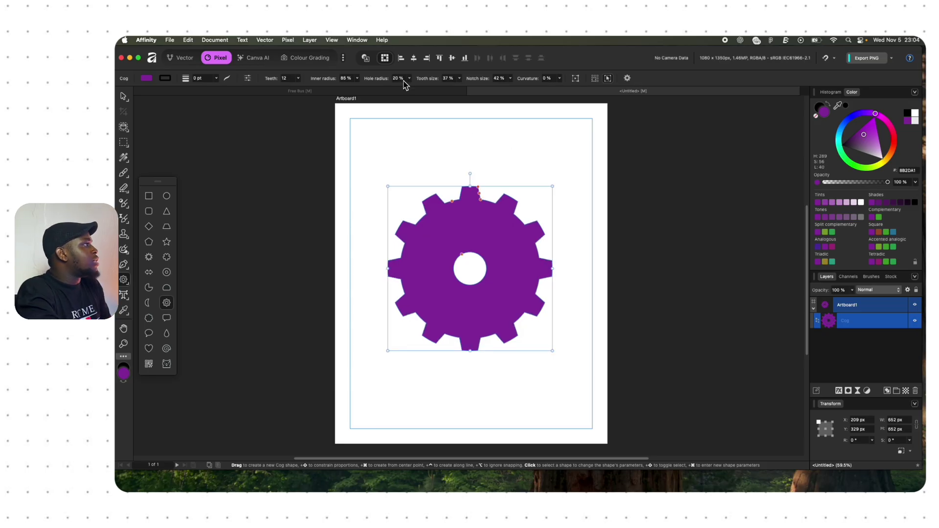
left_click(410, 82)
left_click_drag(407, 84, 447, 94)
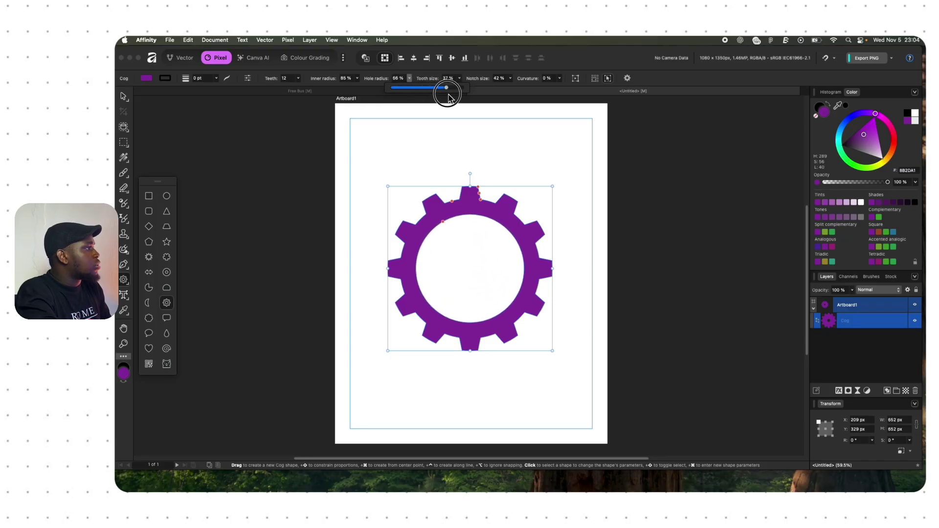
left_click(478, 107)
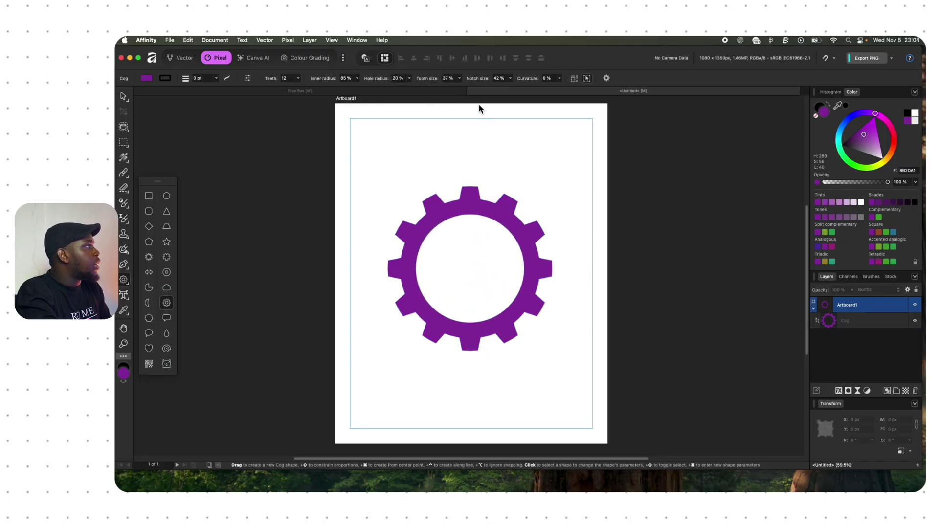
Step: Set the cog's tooth size to 51 % and inner radius to 88 %
left_click(459, 78)
left_click_drag(460, 87, 527, 94)
left_click(466, 210)
left_click(459, 79)
left_click(501, 78)
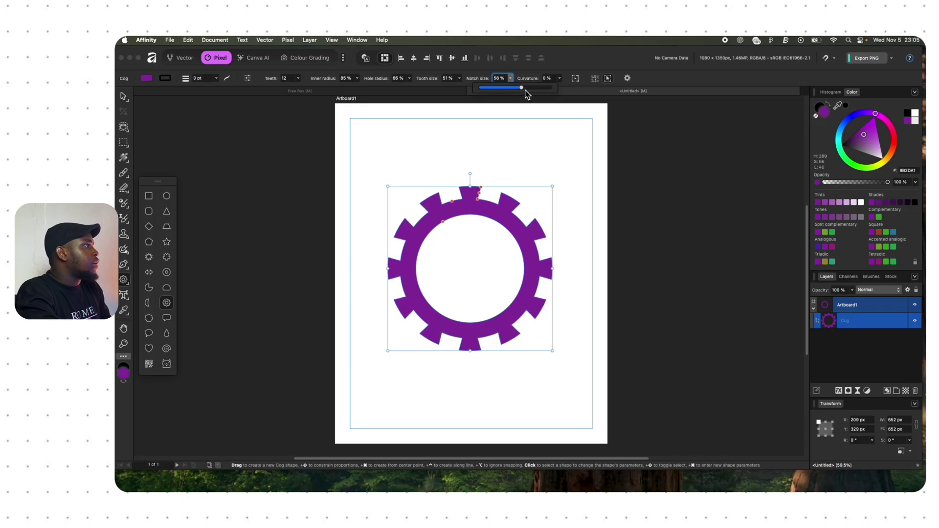
left_click(357, 79)
left_click_drag(359, 88, 366, 91)
left_click(260, 115)
Step: Apply the last Cog preset to turn the cog into a 24-ray sunburst
left_click(250, 81)
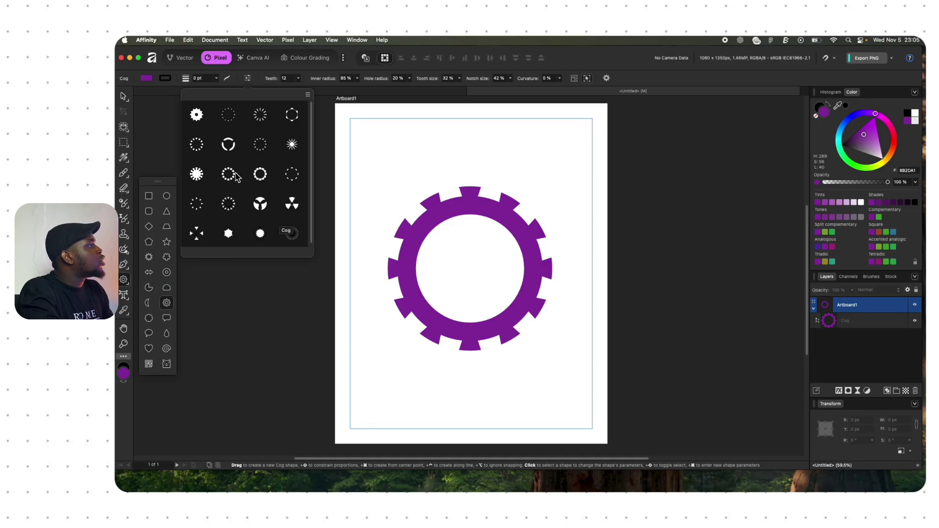
left_click(228, 205)
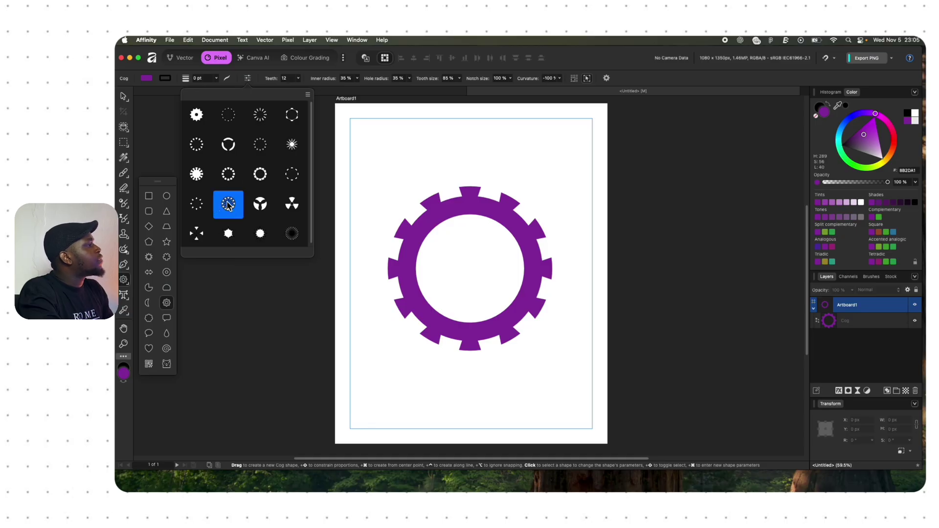
left_click(292, 234)
left_click(459, 216)
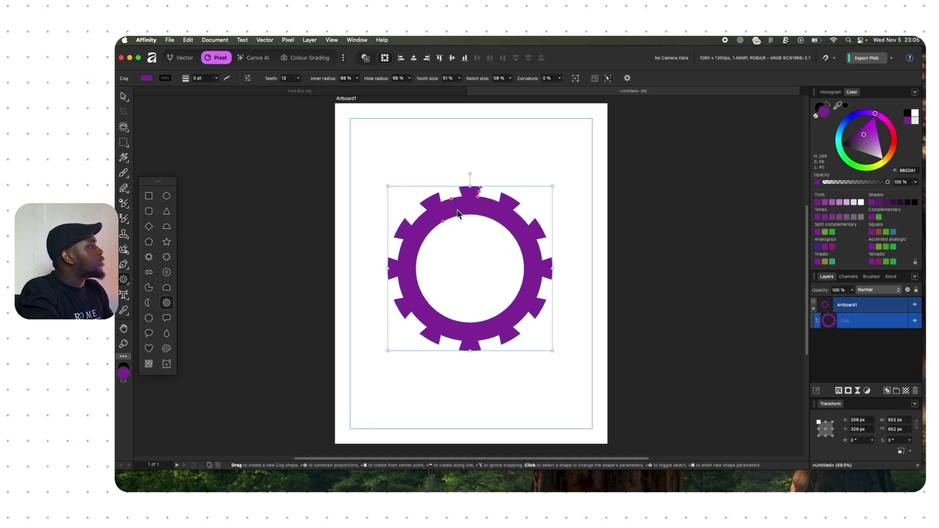
left_click(248, 79)
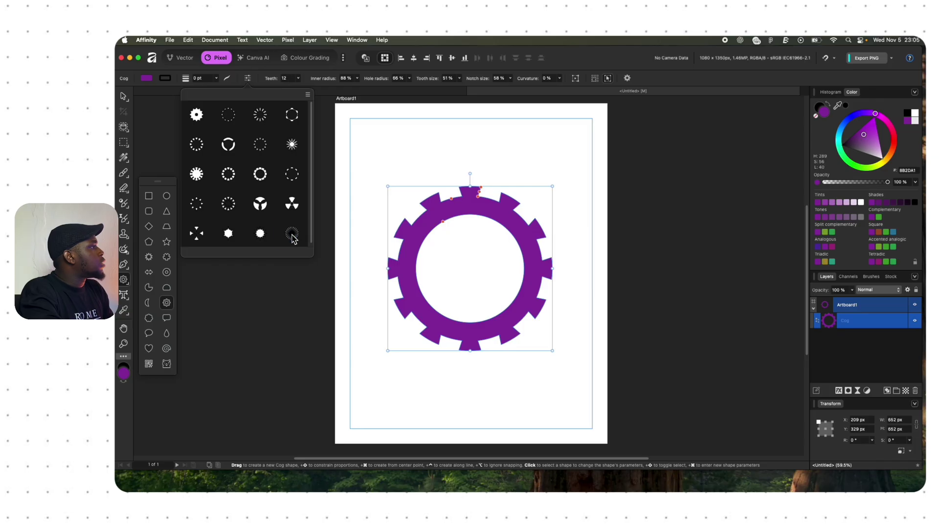
left_click(292, 234)
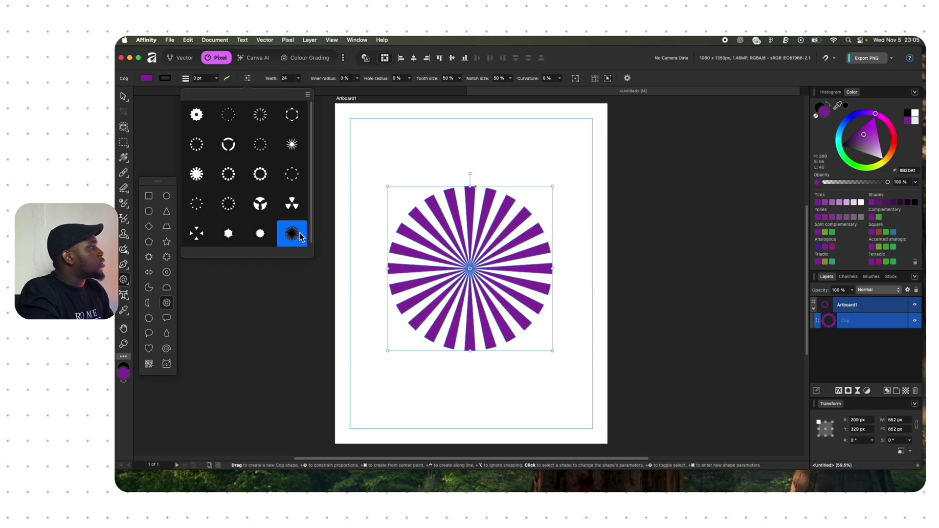
Step: Enlarge the sunburst toward the top right to 1203.2 × 1203.2 px, undoing a stray extra cog
left_click(551, 181)
left_click(519, 224)
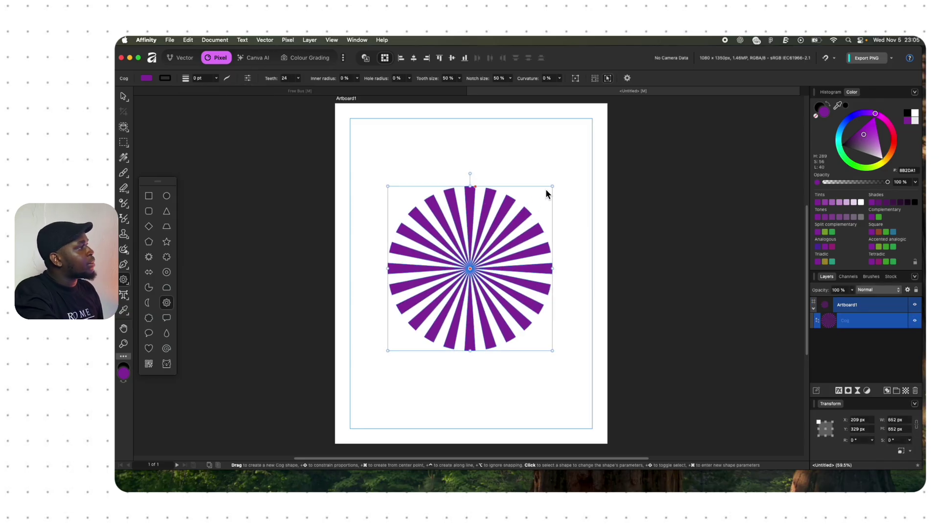
left_click_drag(554, 188, 744, 132)
left_click_drag(544, 233, 480, 326)
key("super+z")
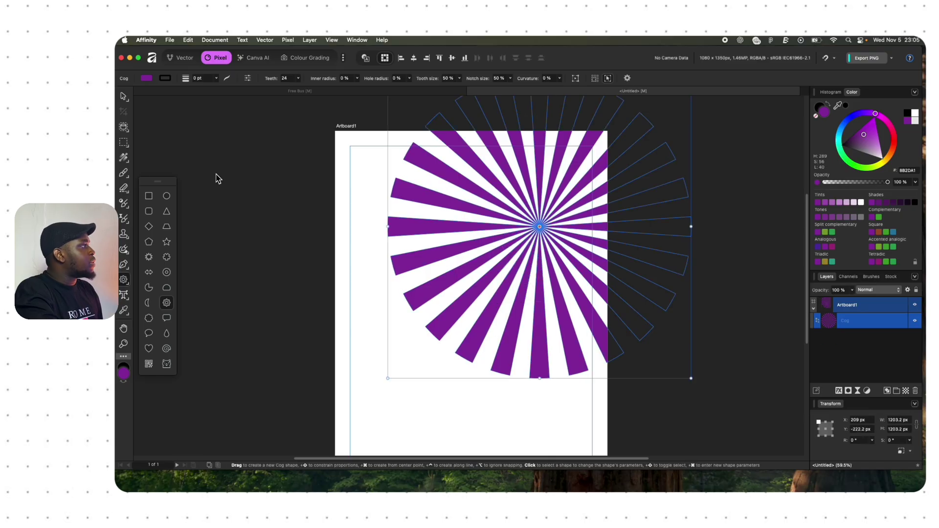
left_click(123, 96)
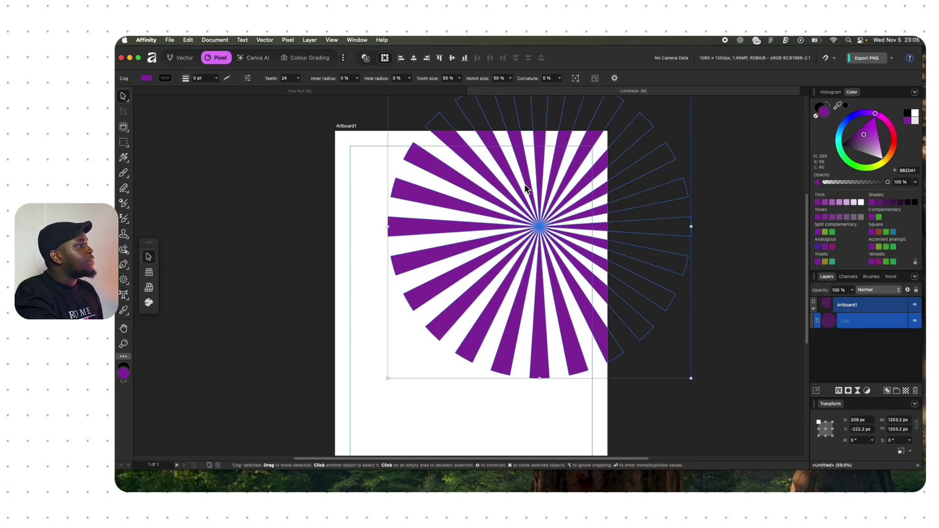
scroll(525, 188, "down", 2)
Step: Reposition the sunburst and shrink it to 733.7 × 695 px inside the margin guides
left_click_drag(552, 209, 497, 288)
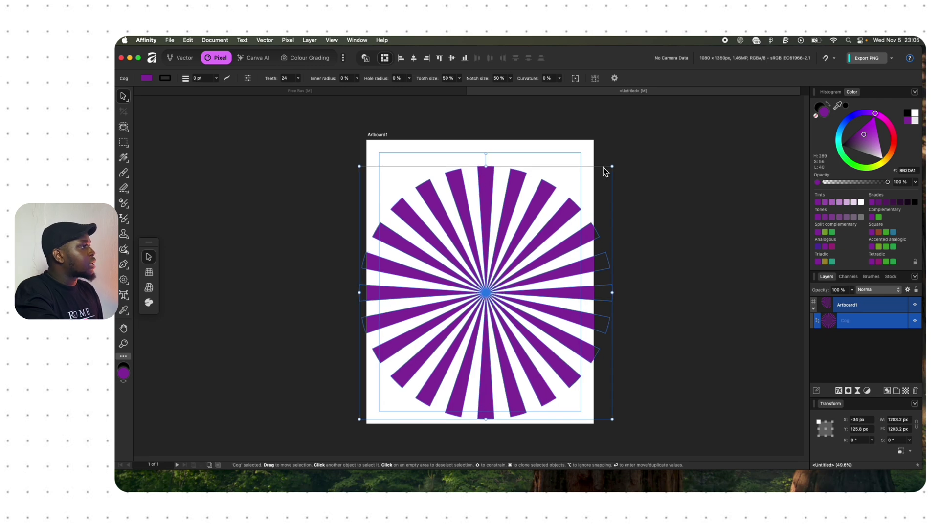
left_click_drag(612, 167, 740, 62)
left_click_drag(543, 259, 479, 302)
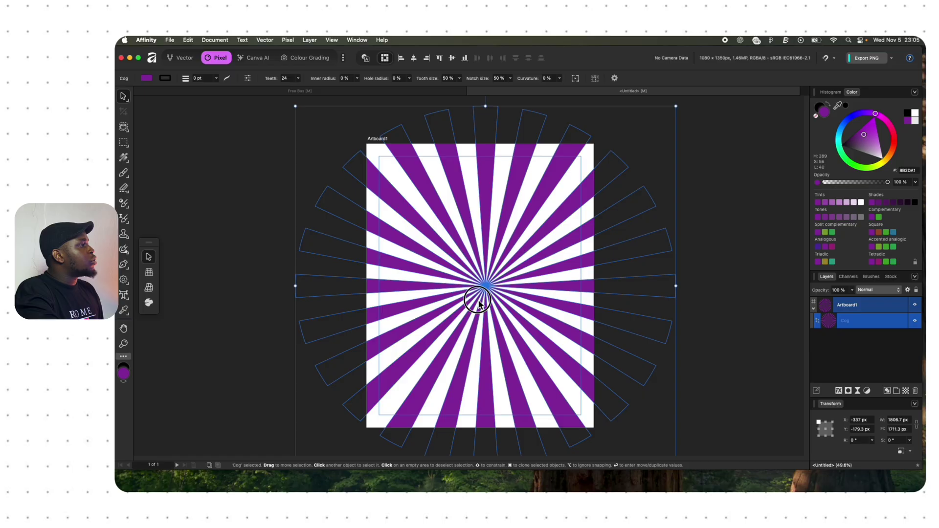
left_click(692, 163)
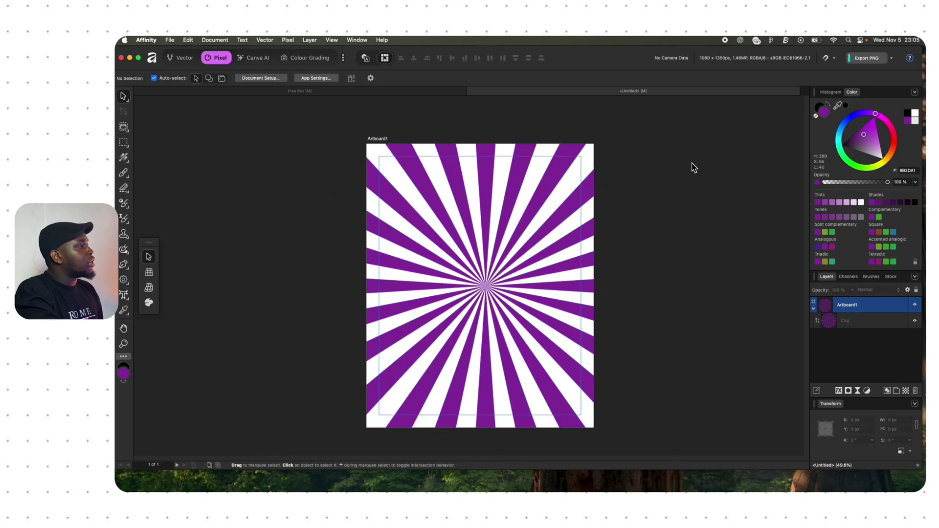
left_click(516, 283)
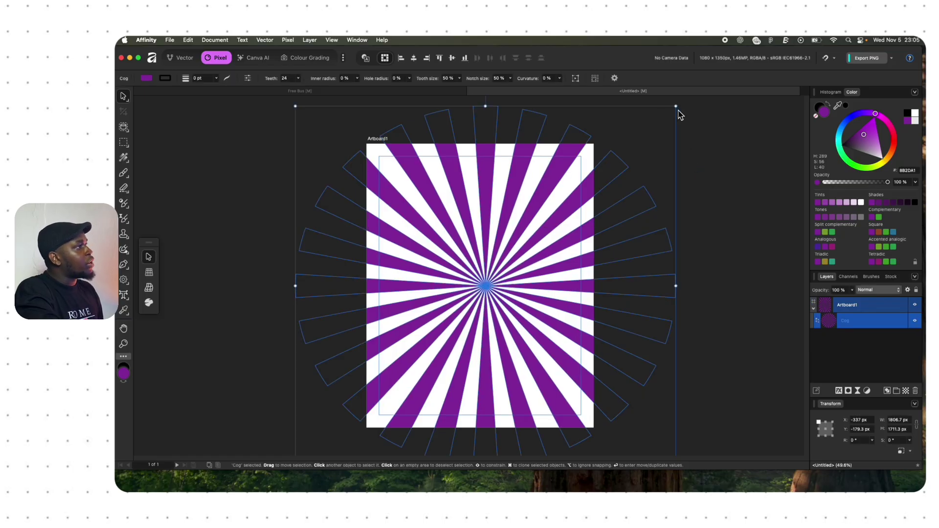
left_click_drag(676, 106, 503, 228)
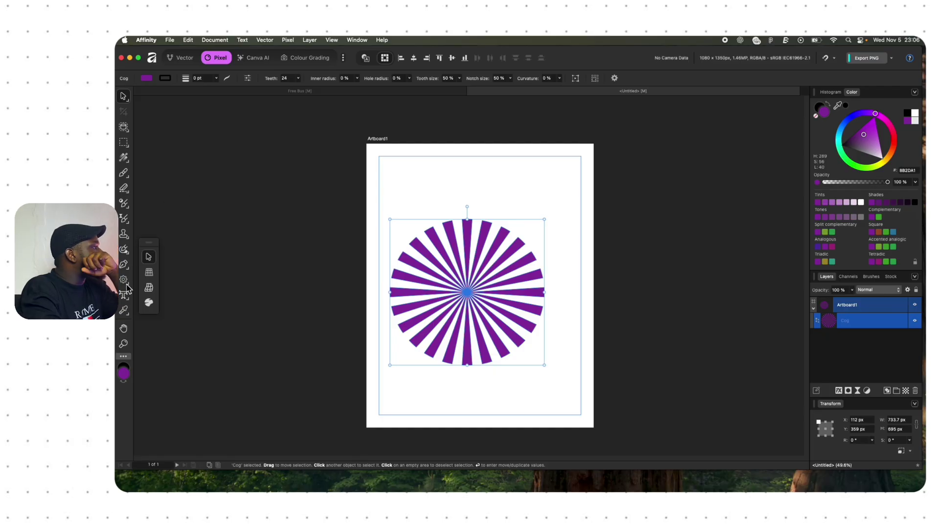
left_click(368, 180)
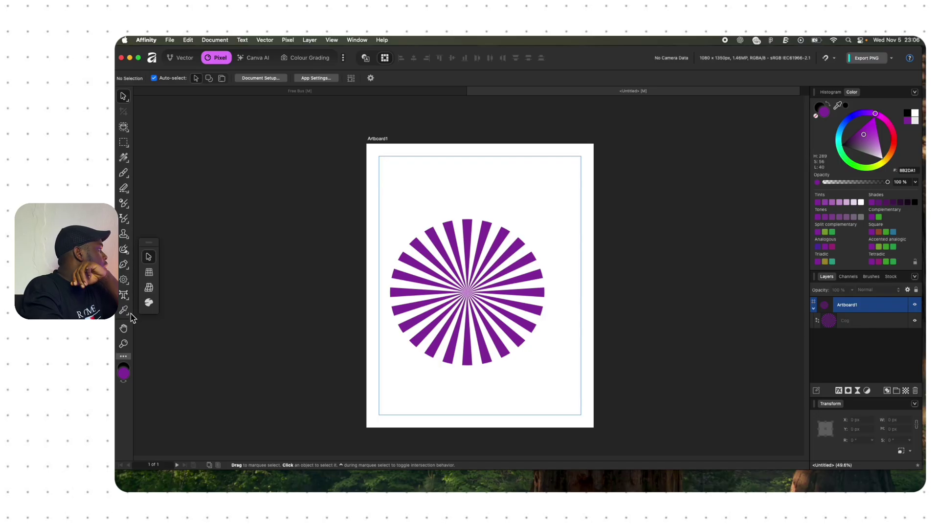
left_click(129, 284)
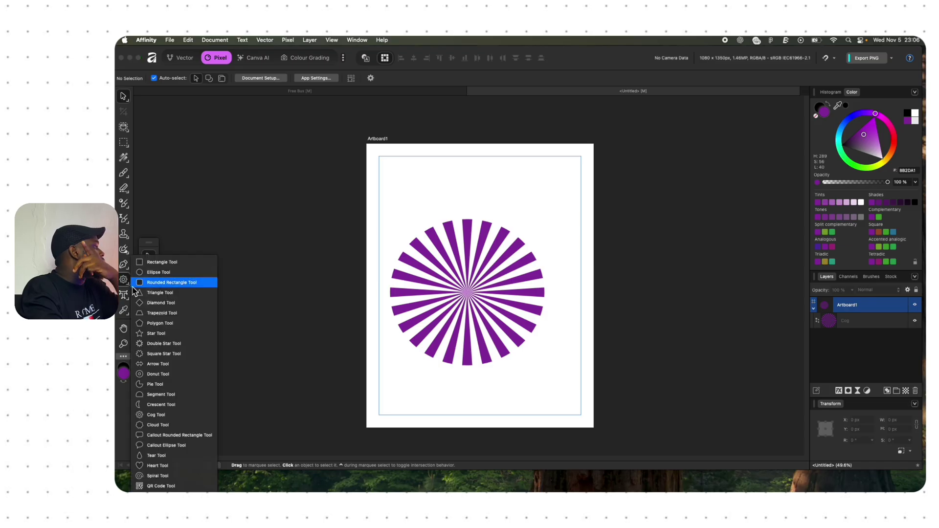
Step: Draw a QR code beside the artboard, undoing an accidental second one
left_click(149, 263)
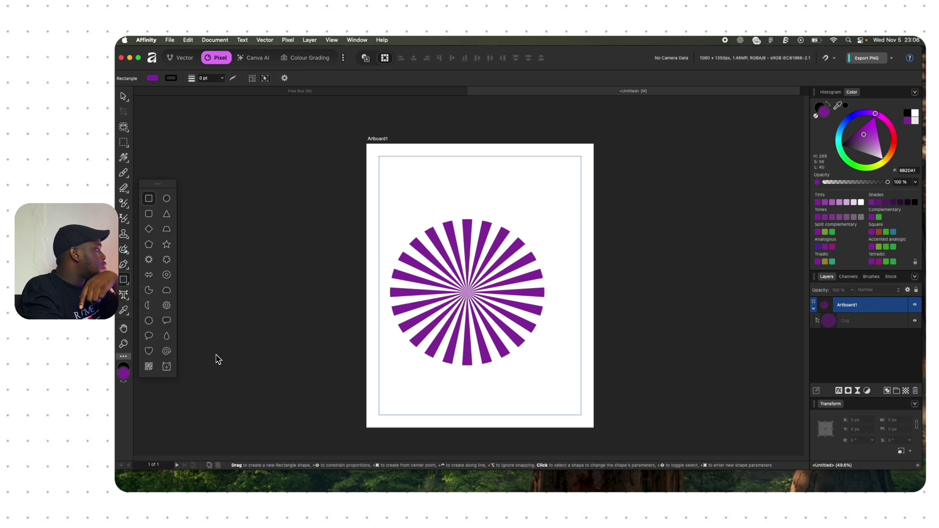
left_click(149, 367)
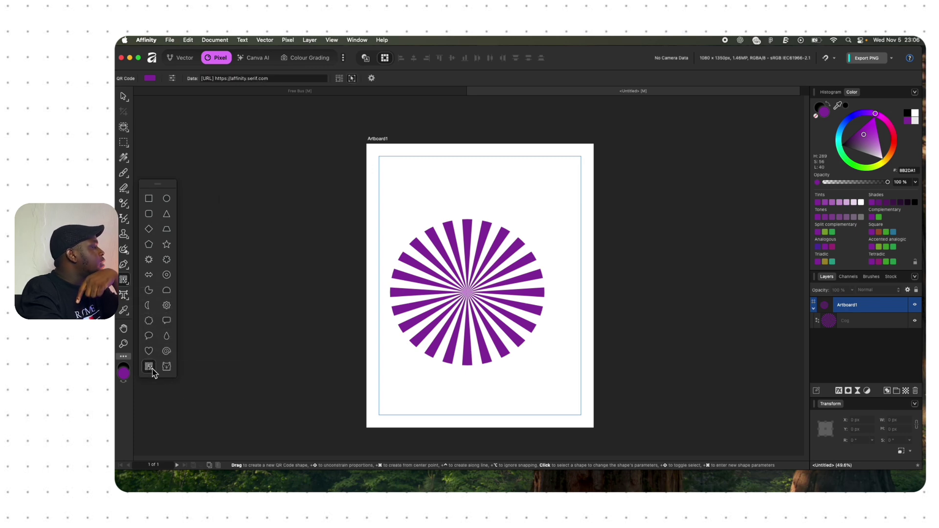
left_click_drag(283, 162, 383, 255)
left_click_drag(368, 109, 459, 177)
key("super+z")
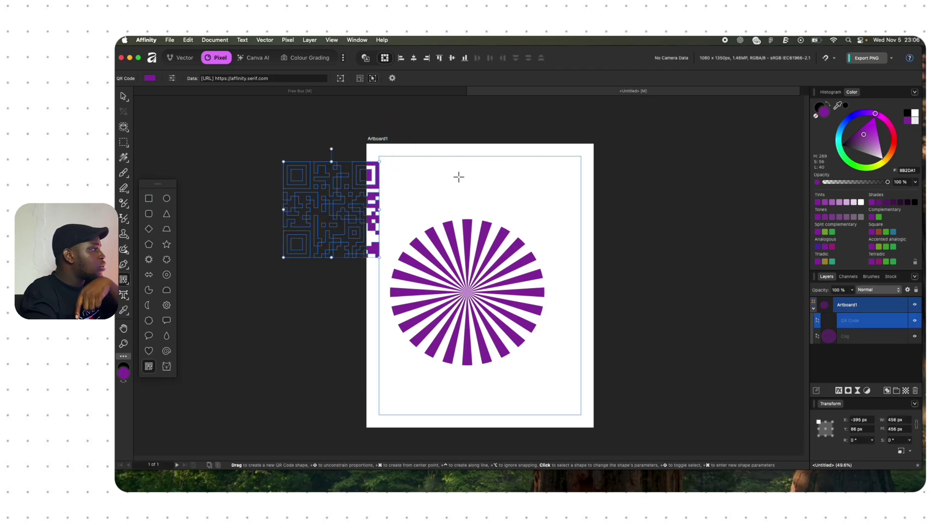
Step: Move the 456 × 456 px QR code onto the artboard centre and delete the starburst shape
key("v")
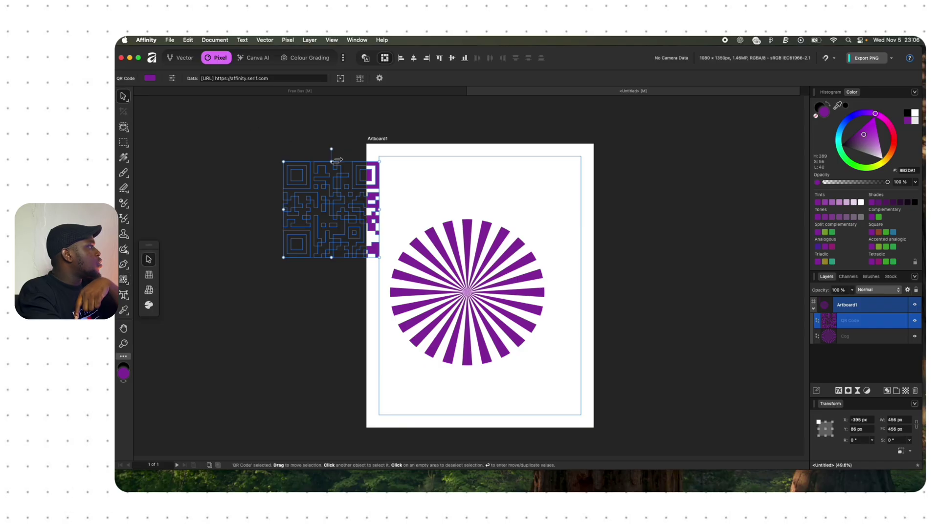
left_click_drag(355, 175, 478, 243)
left_click(514, 297)
key("Delete")
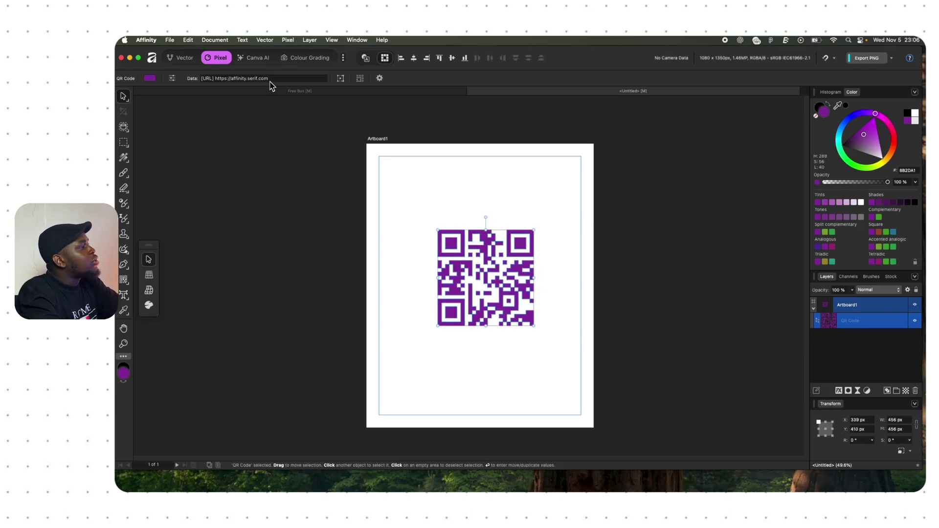
key("p")
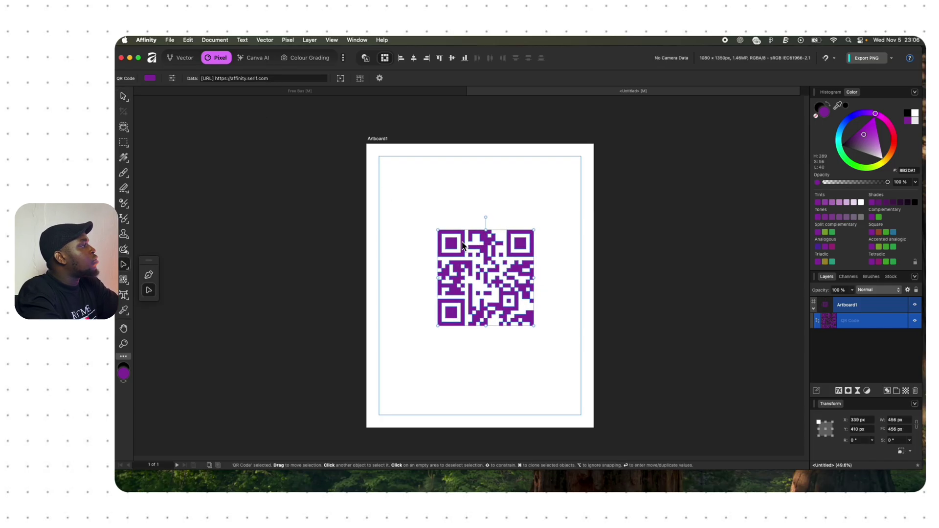
key("v")
left_click(271, 79)
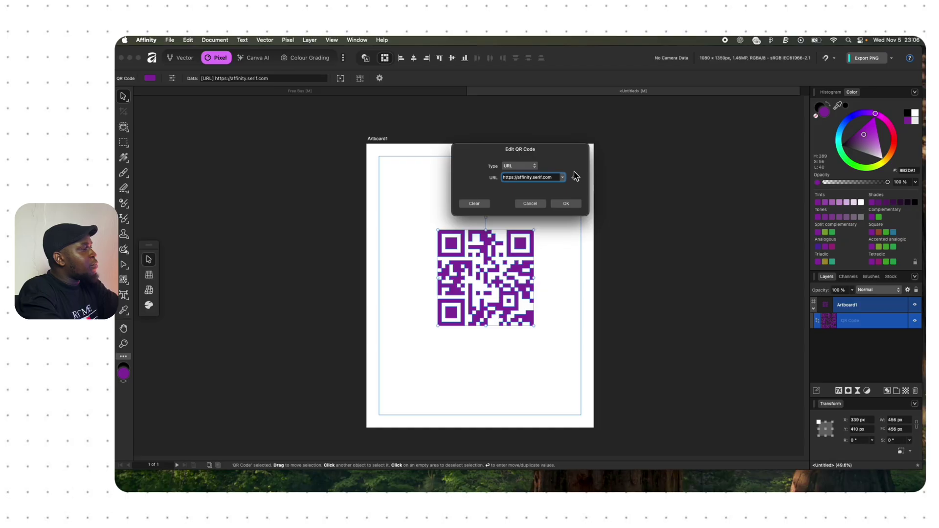
left_click(563, 178)
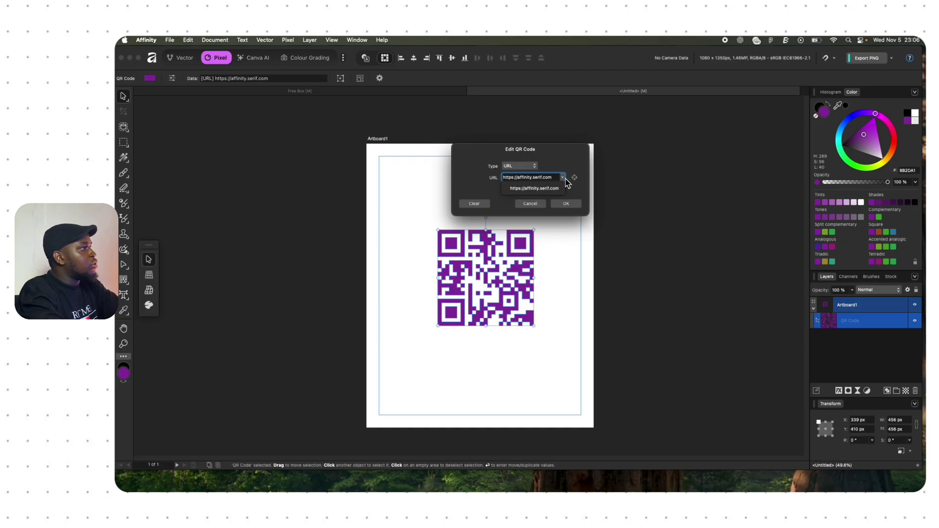
left_click(562, 169)
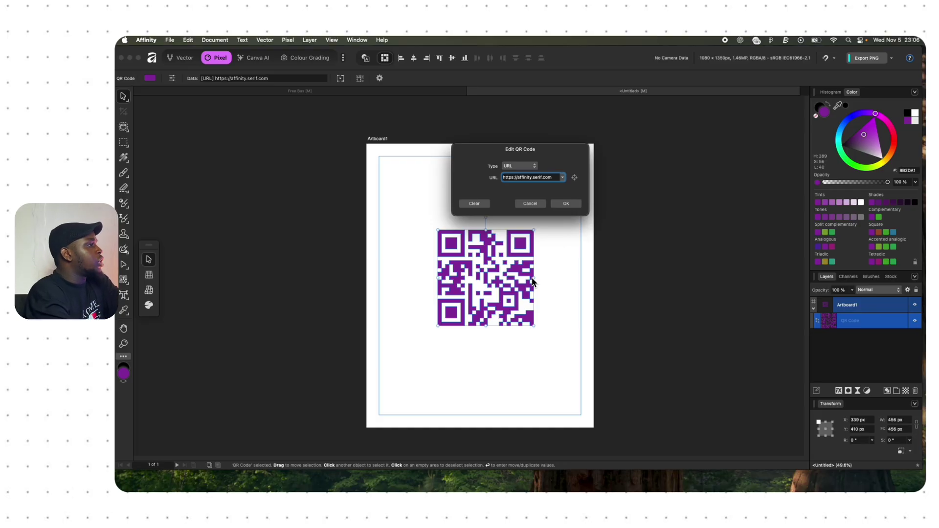
key("ctrl+Up")
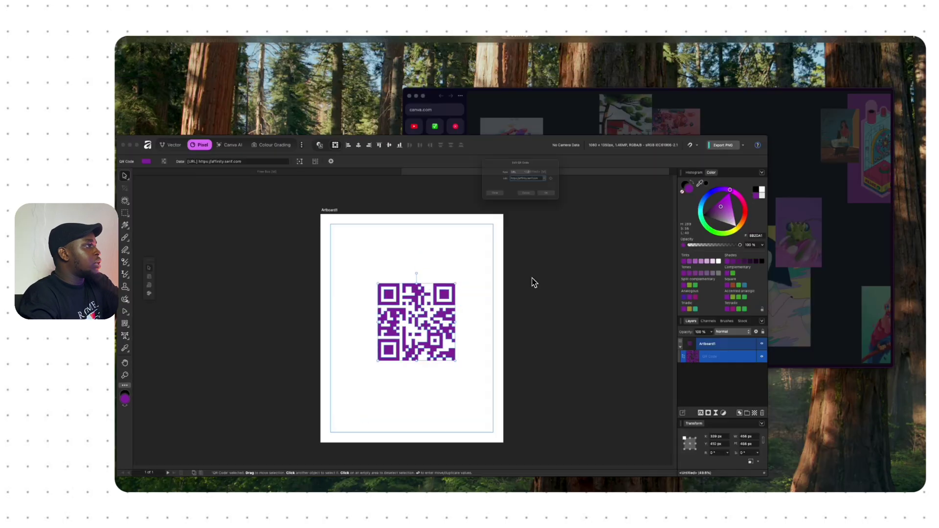
Step: In Arc, open the Instagram profile page and copy its URL
left_click(615, 132)
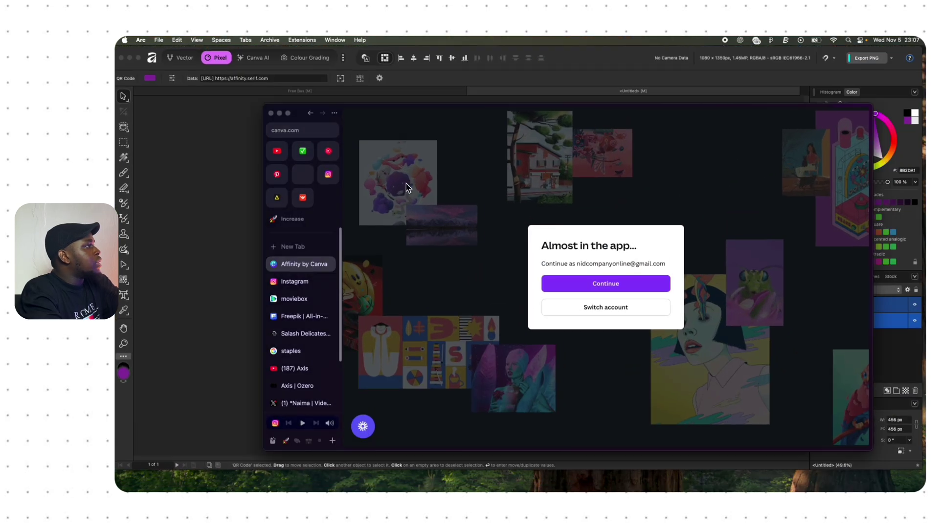
left_click(327, 174)
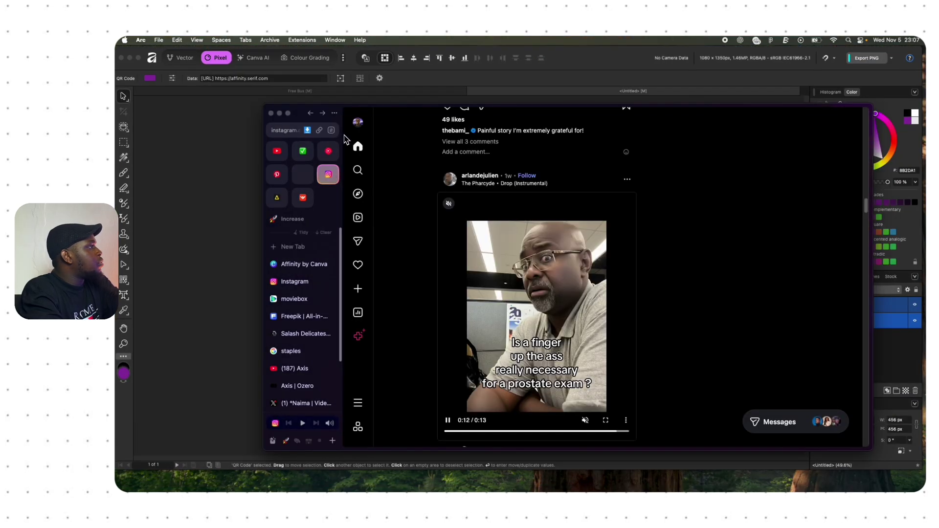
left_click(362, 124)
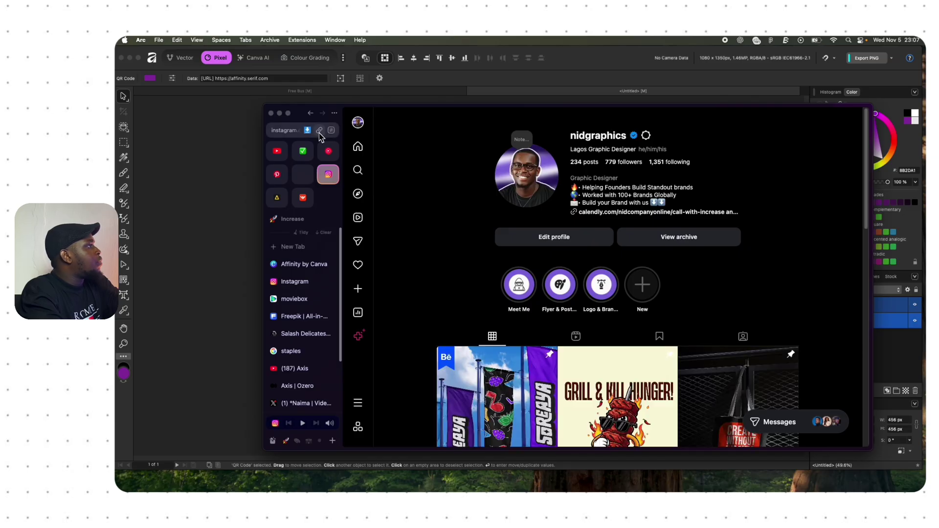
left_click(480, 82)
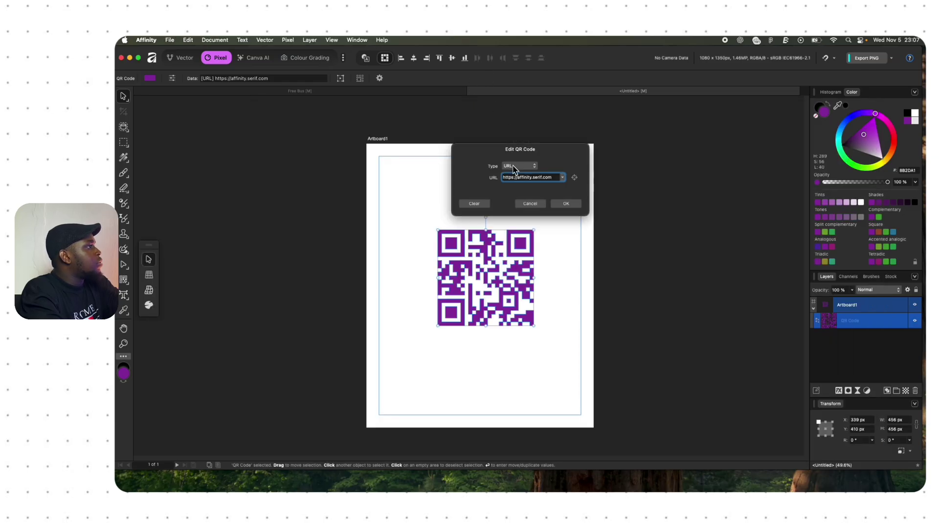
left_click(550, 178)
type("https://www.instagram.com/nidgraphics/")
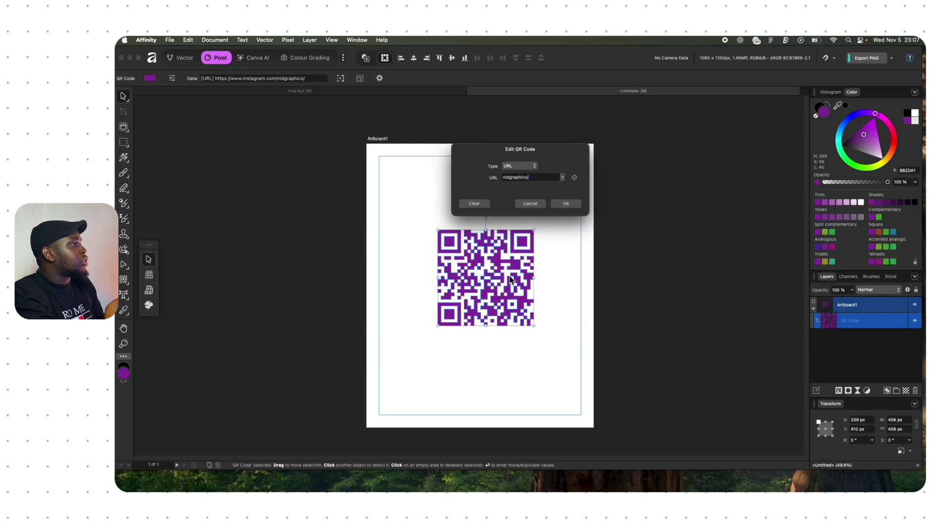
left_click(564, 204)
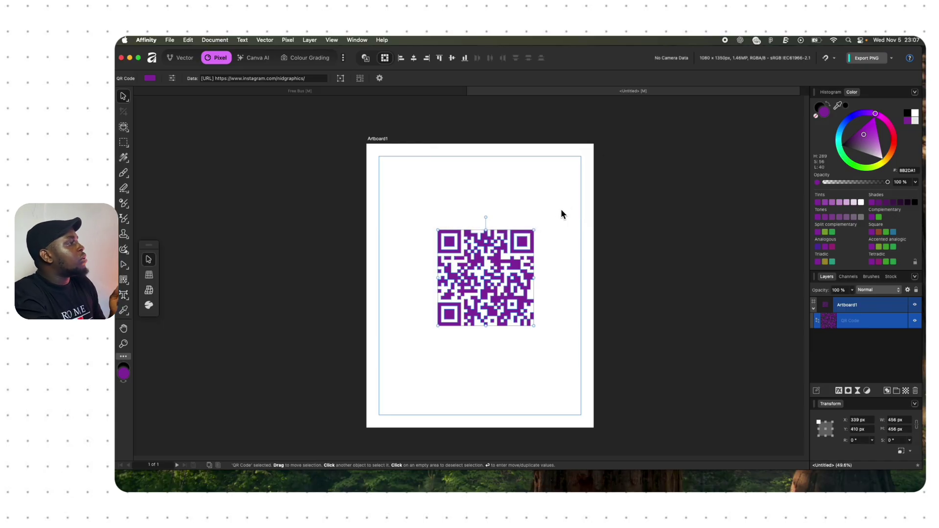
left_click(550, 210)
left_click(528, 277)
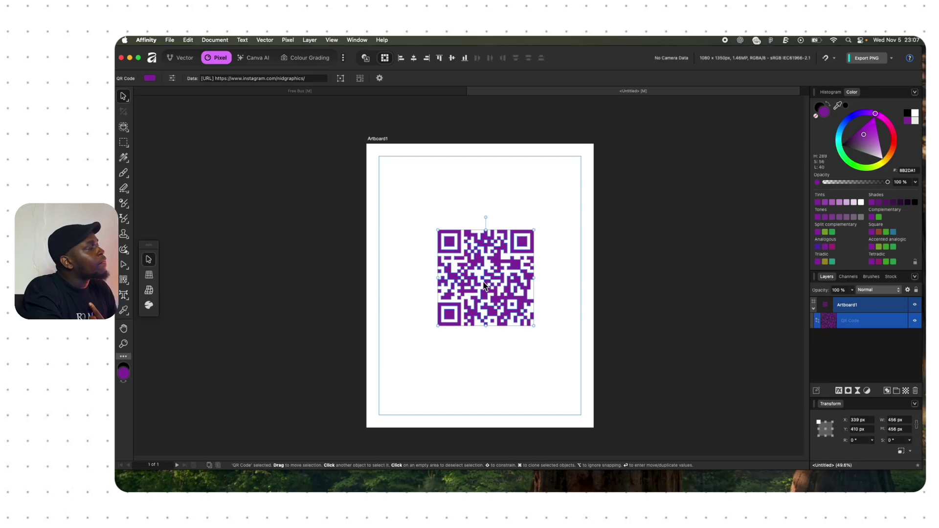
Step: Convert the QR code to curves using the context toolbar
left_click(360, 79)
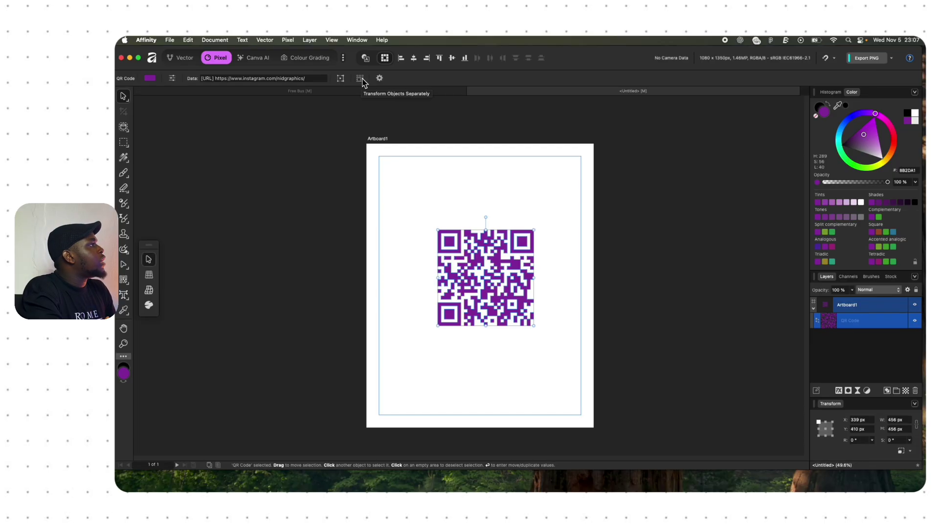
left_click(362, 81)
left_click(380, 79)
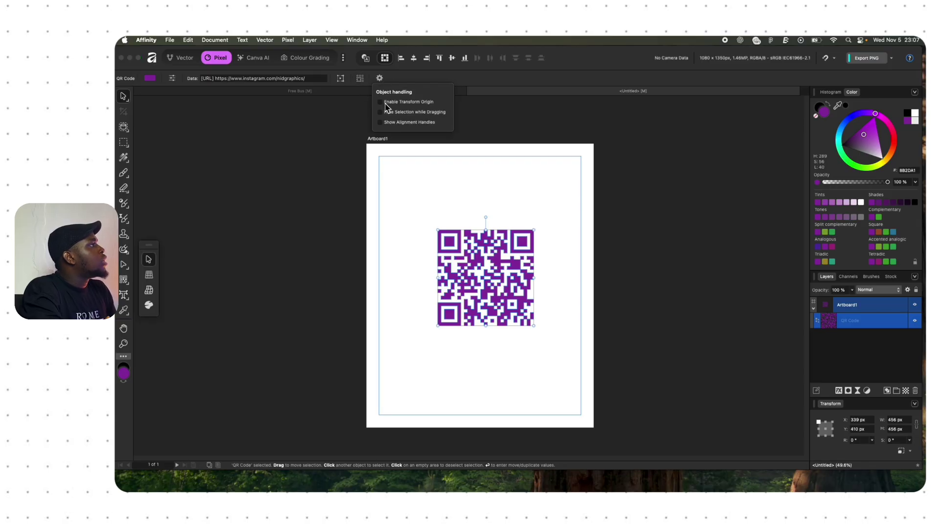
left_click(341, 79)
left_click(353, 80)
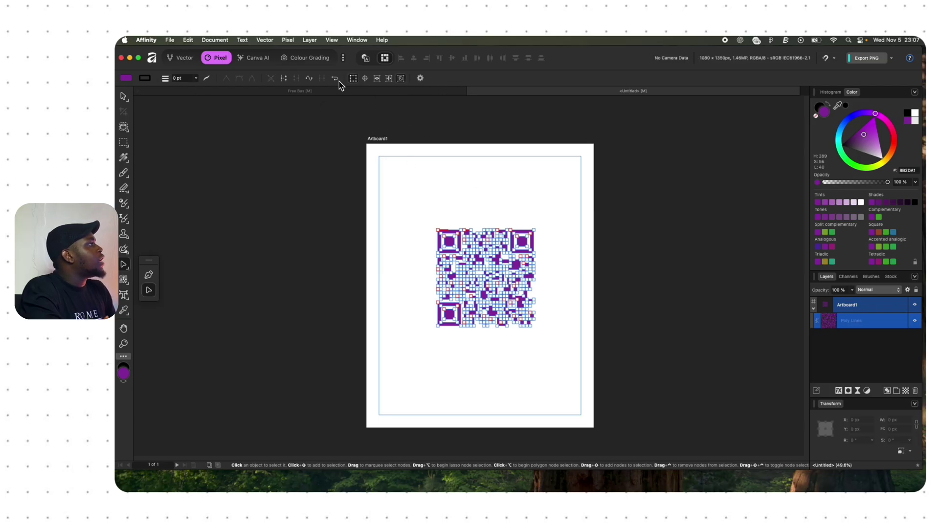
left_click(378, 85)
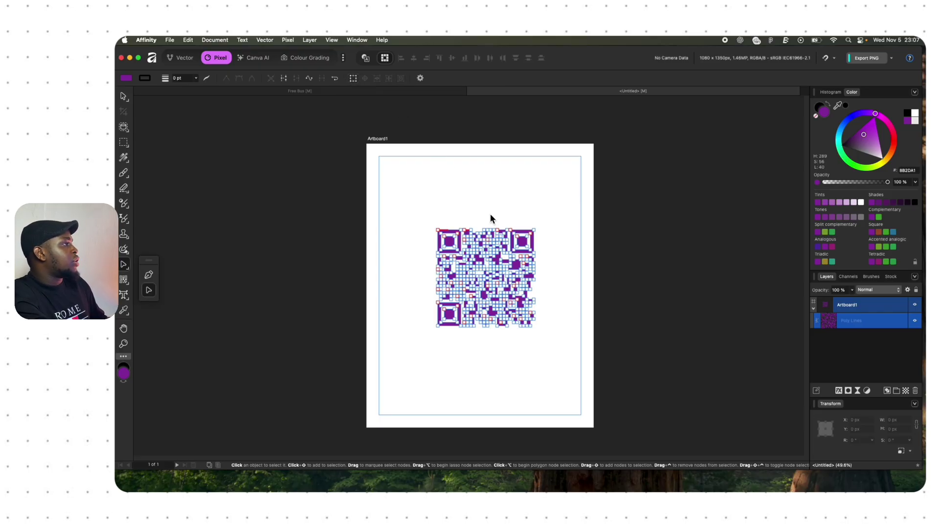
left_click(507, 201)
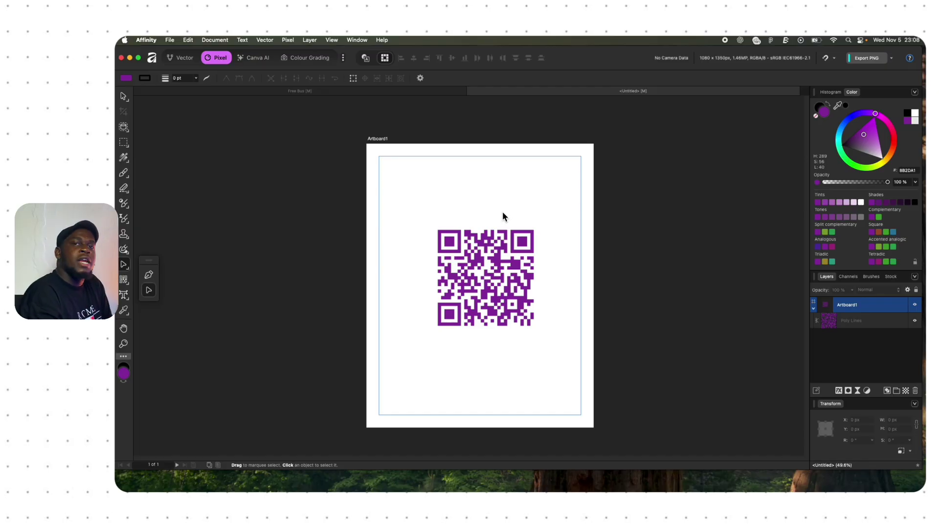
Step: Select the converted QR code with the Move tool and delete it
left_click(509, 275)
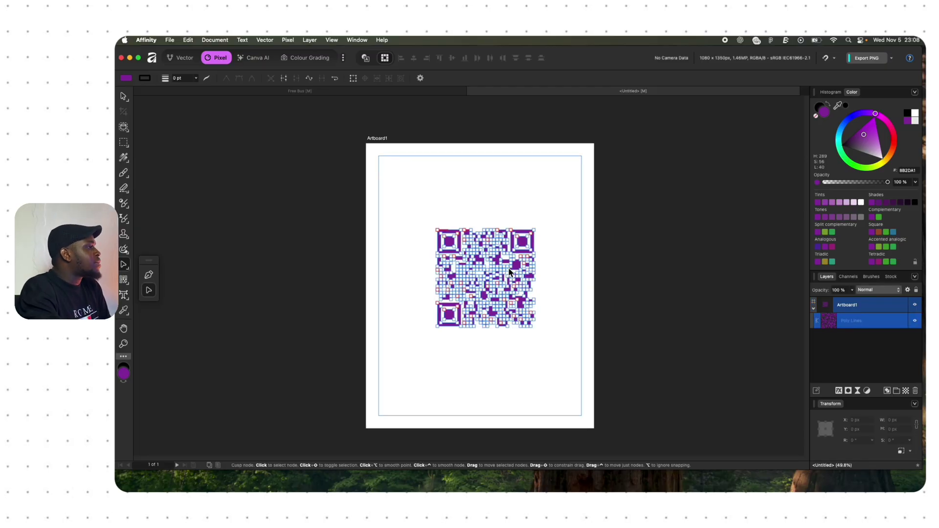
key("v")
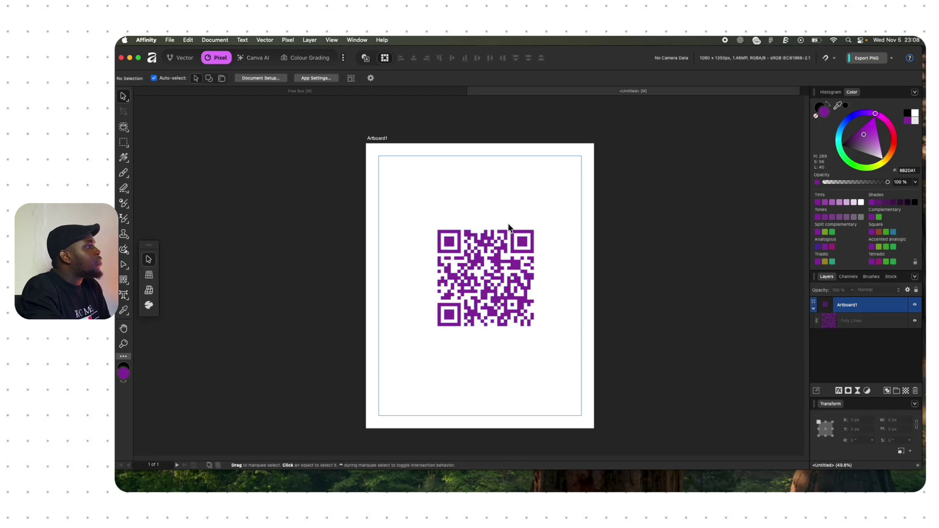
key("Delete")
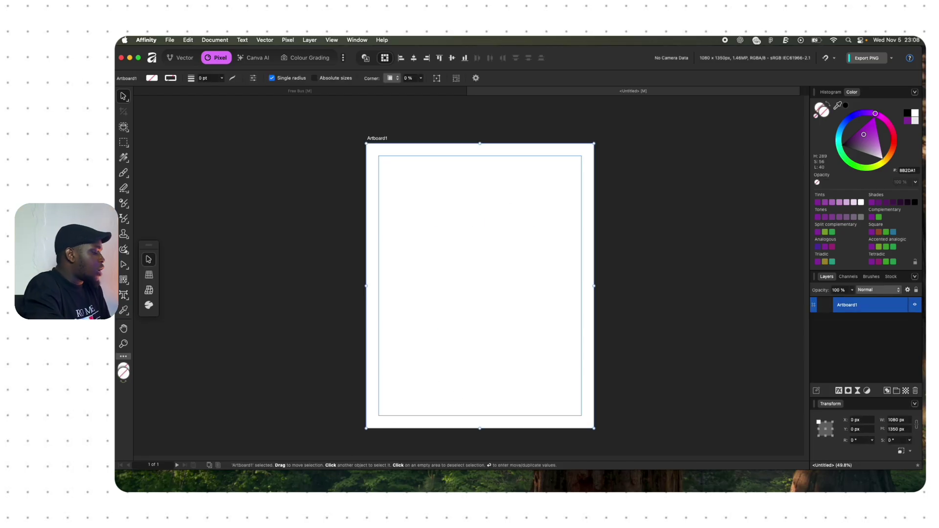
key("super+Tab")
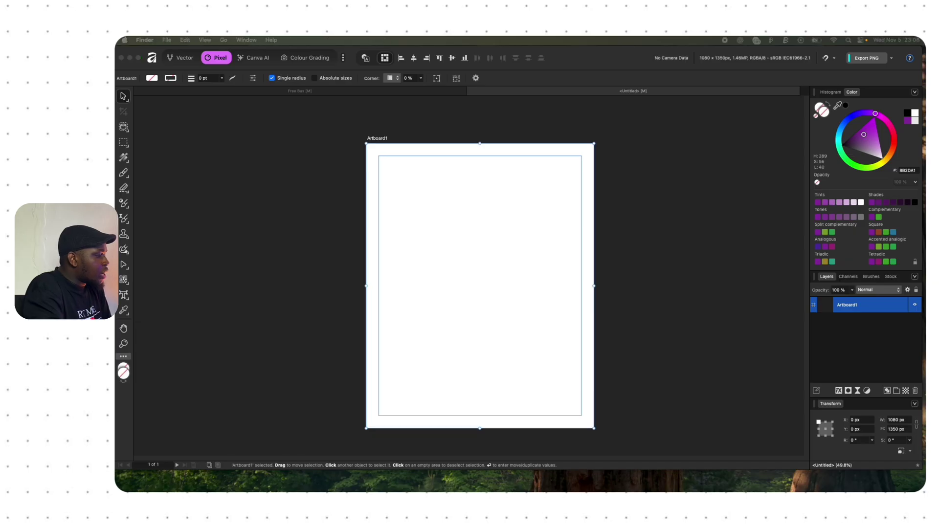
Step: Browse Downloads > INCREASE DESIGNS > TRICONNA > VELCREST and select Velcrest 30 Days.psd
left_click(457, 484)
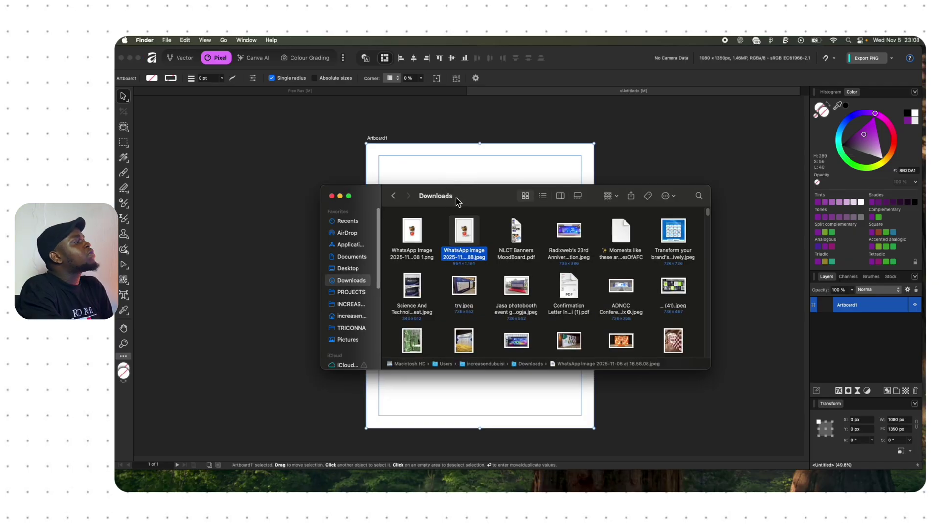
left_click(359, 305)
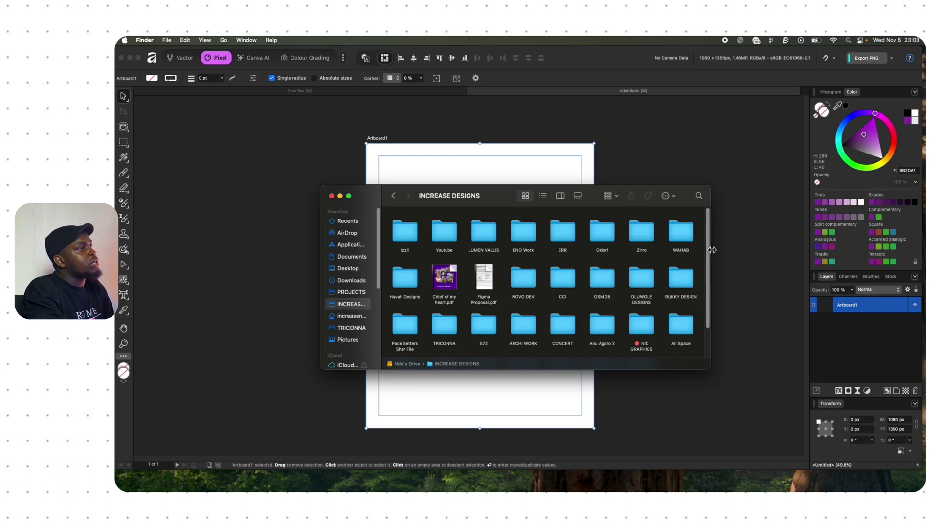
left_click_drag(712, 252, 707, 257)
scroll(470, 274, "down", 2)
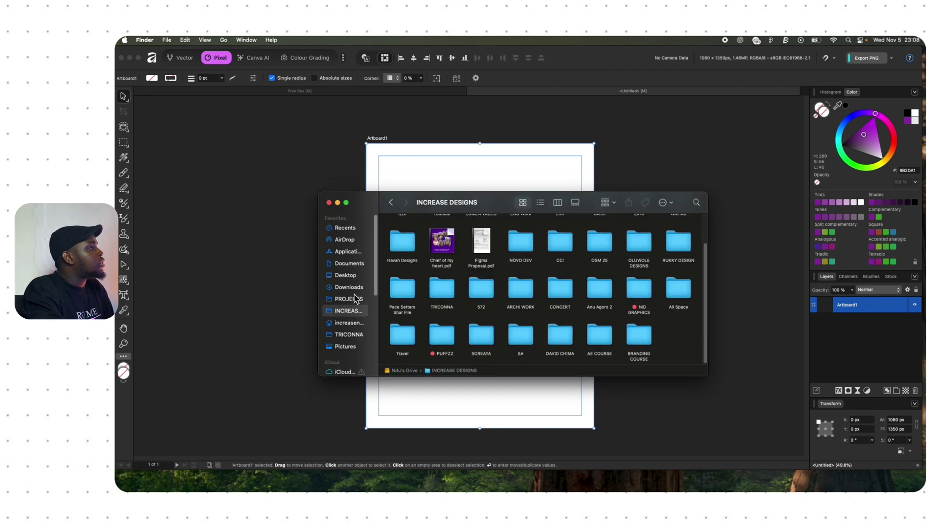
left_click(349, 335)
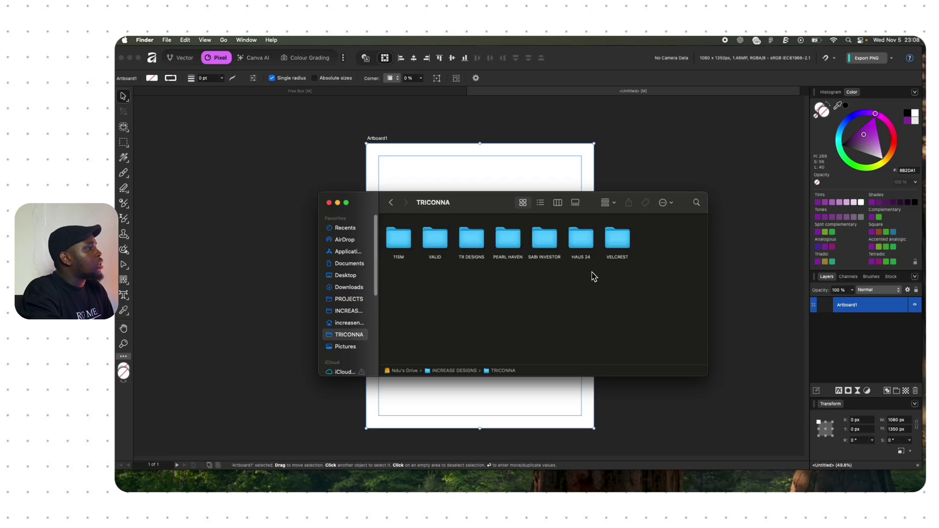
left_click(622, 247)
double_click(622, 248)
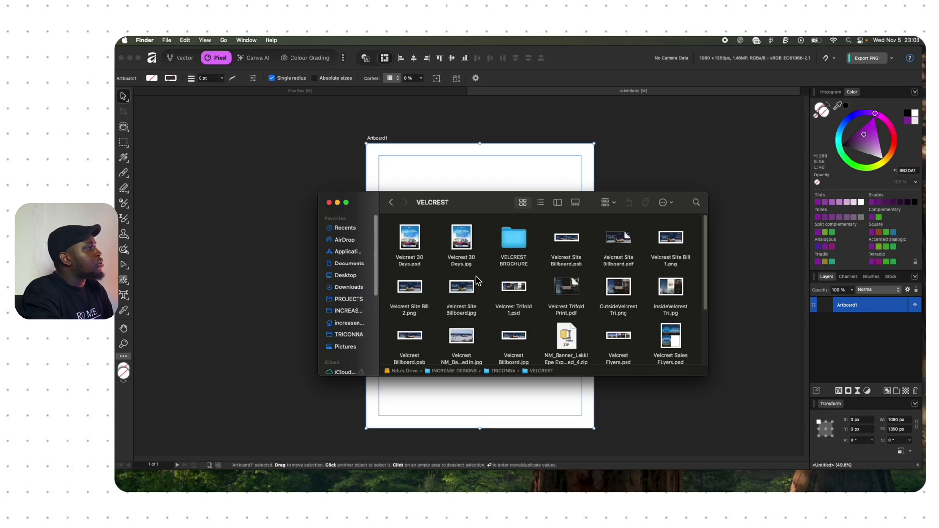
left_click(410, 244)
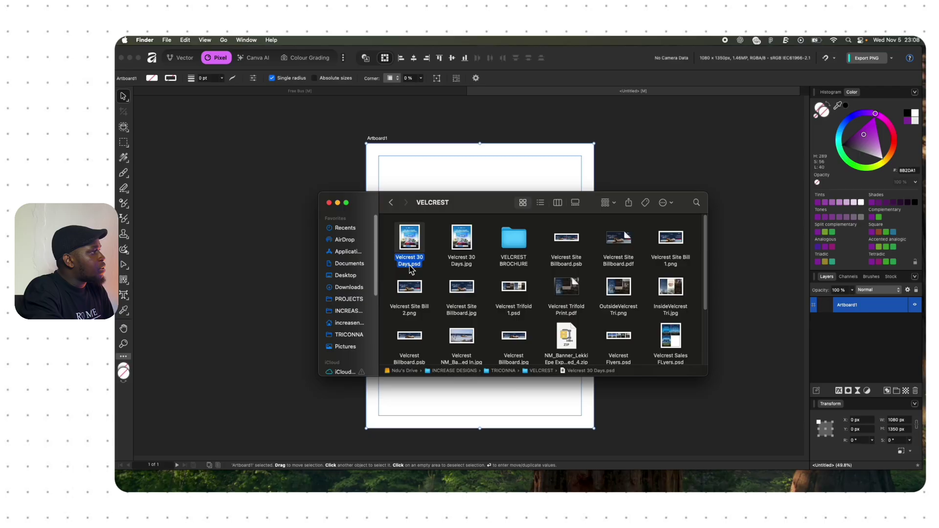
Step: View and close the Get Info window for Velcrest 30 Days.psd
right_click(415, 237)
left_click(442, 277)
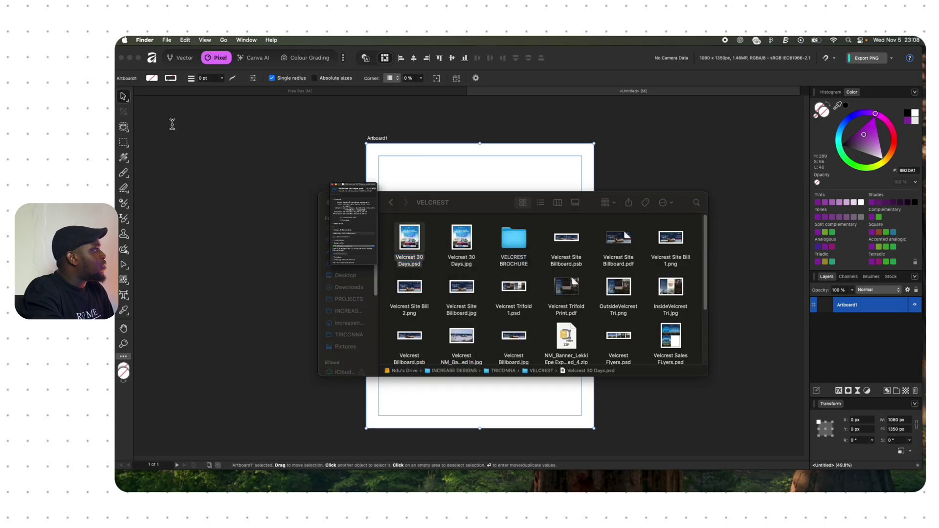
left_click_drag(193, 66, 449, 140)
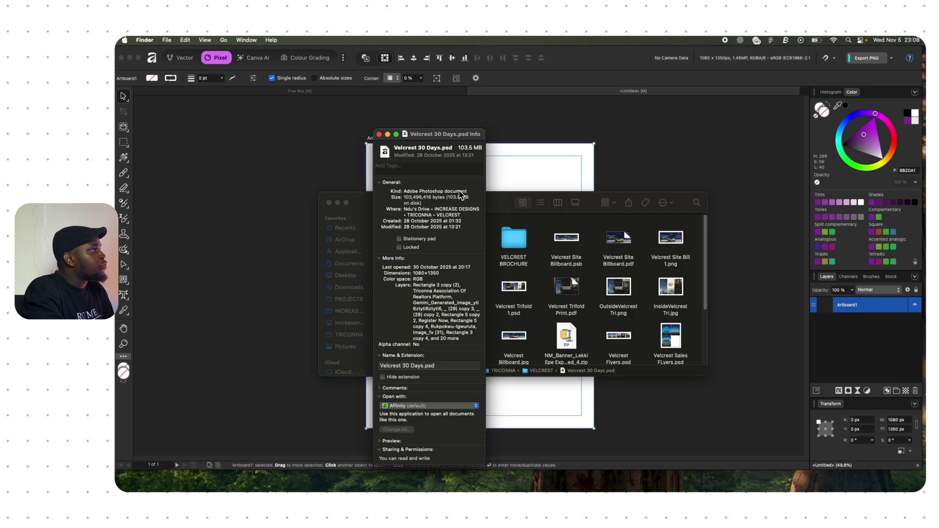
left_click(379, 134)
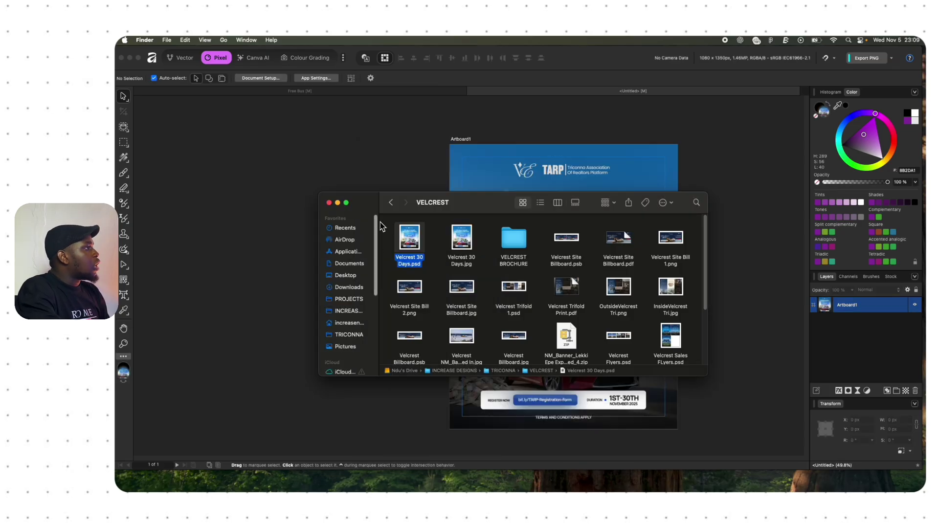
Step: Open Velcrest 30 Days.psd with Affinity and answer the recovery prompt
right_click(407, 229)
mouse_move(471, 242)
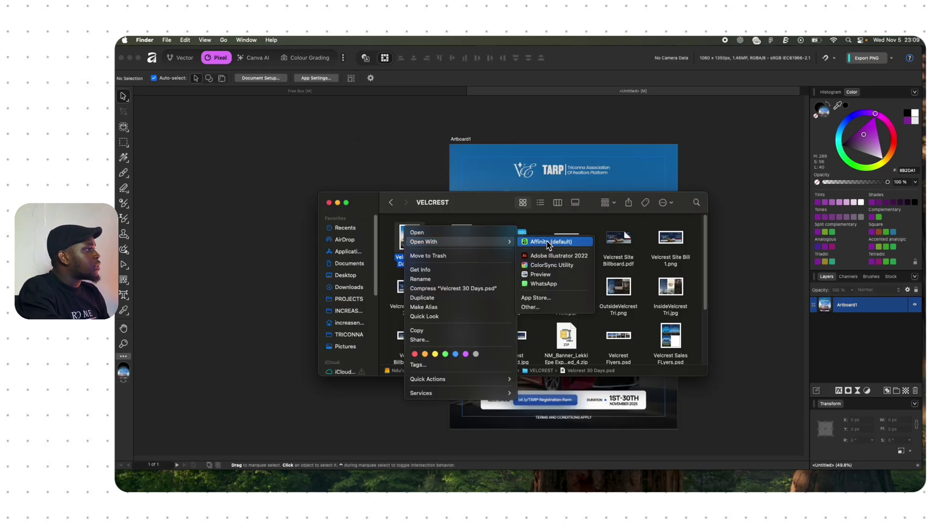
left_click(546, 242)
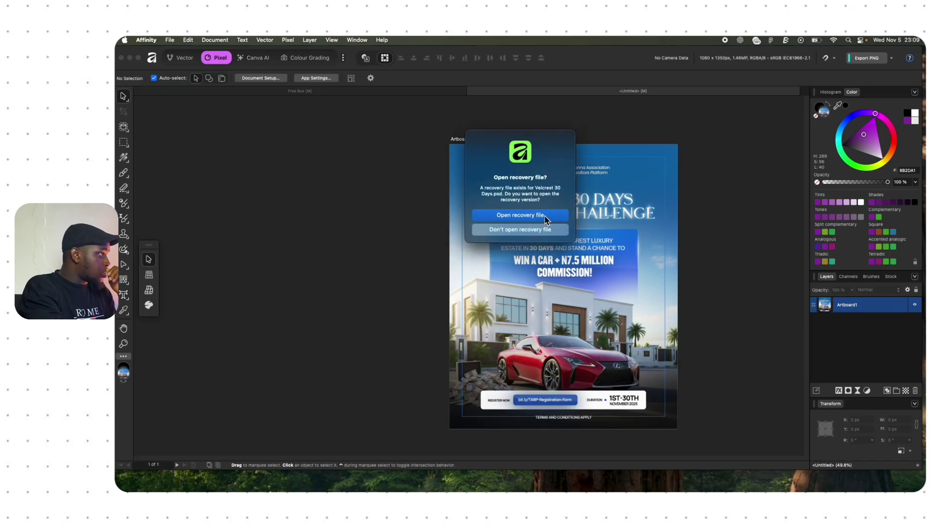
left_click(537, 234)
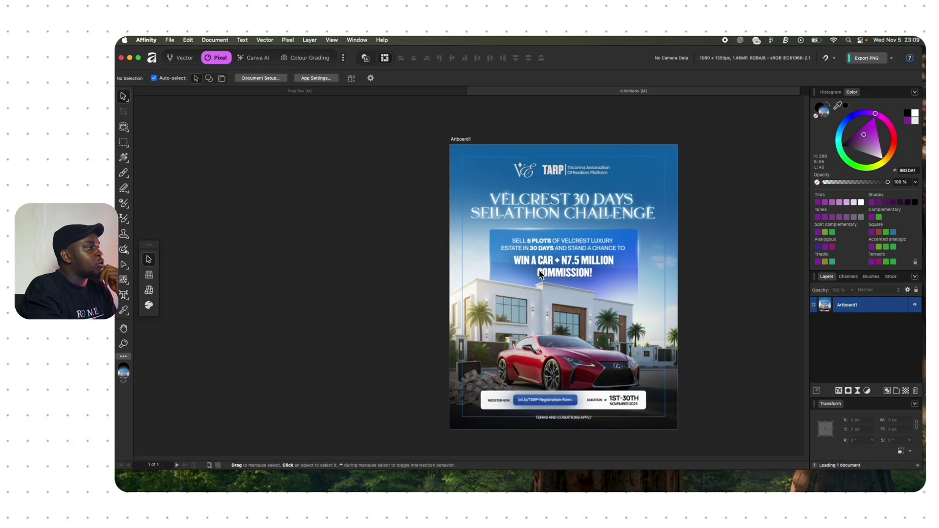
Step: Dismiss the document notice, expand the Velcrest 30 Days group, and hide Layer 9
left_click(617, 246)
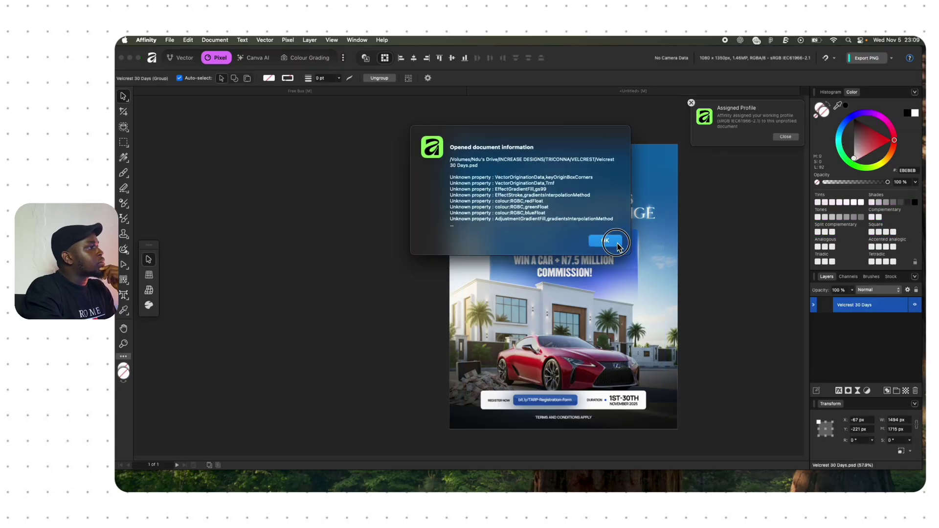
left_click(814, 304)
scroll(895, 328, "down", 5)
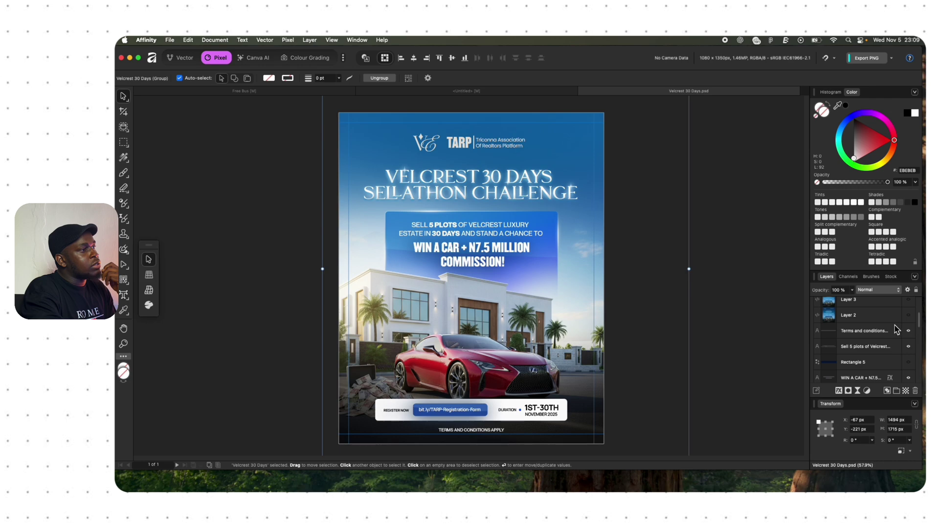
scroll(895, 326, "down", 5)
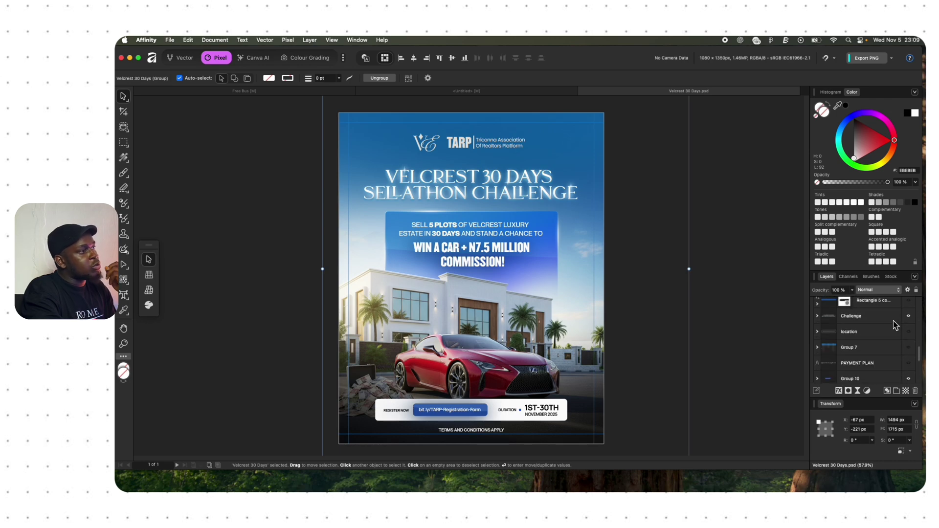
scroll(892, 326, "down", 2)
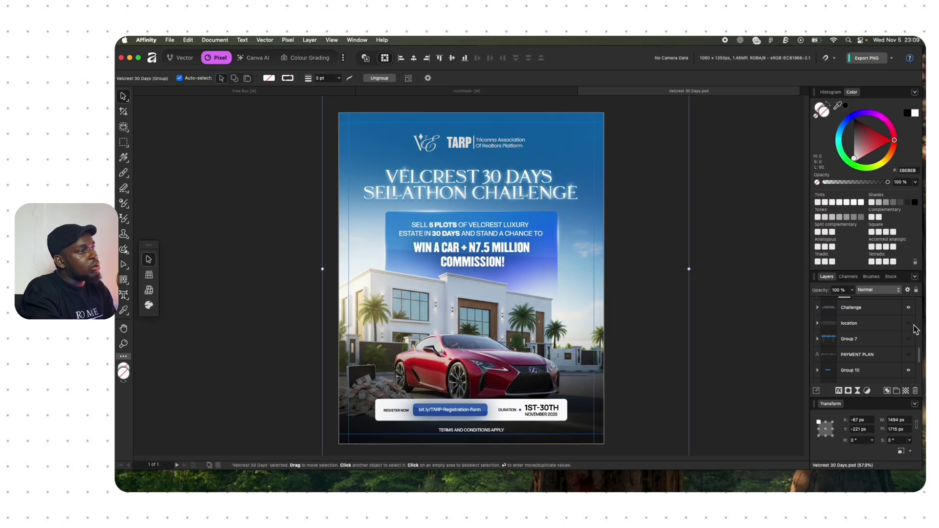
left_click(908, 323)
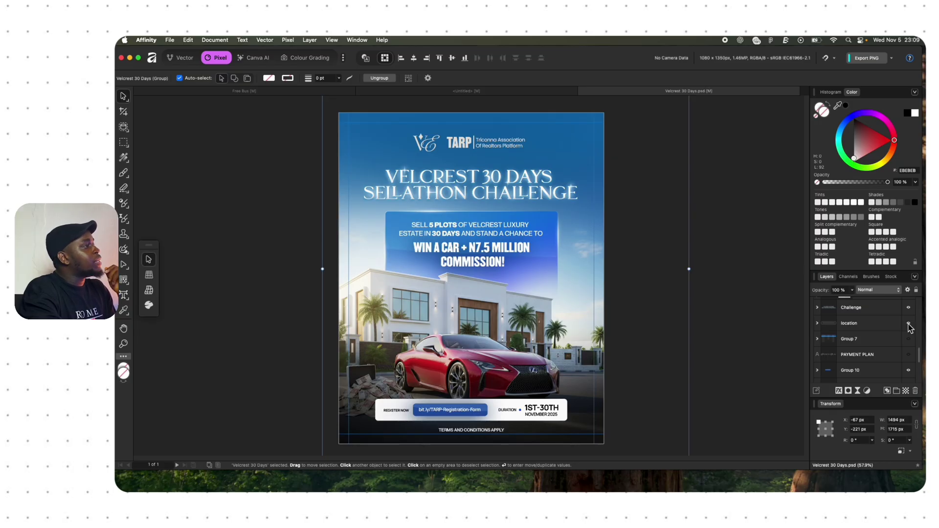
scroll(893, 329, "down", 5)
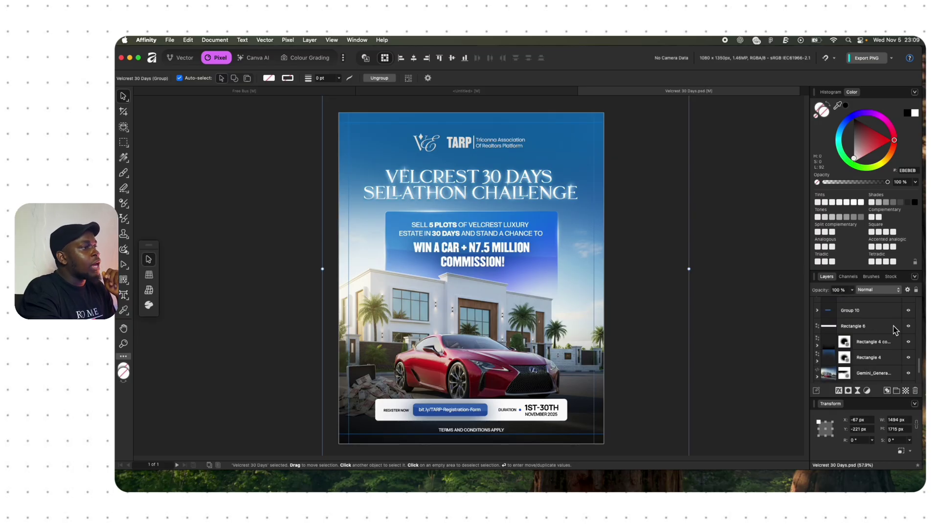
scroll(893, 329, "up", 5)
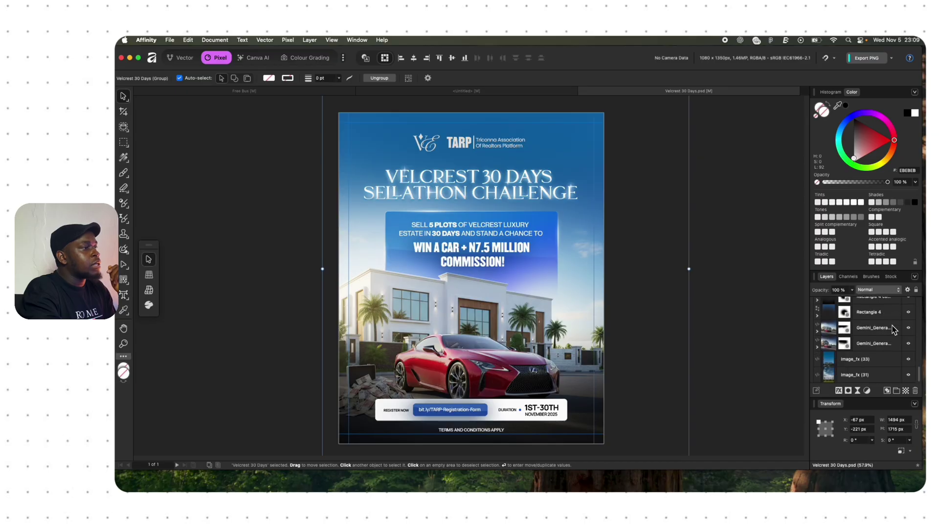
scroll(902, 331, "up", 5)
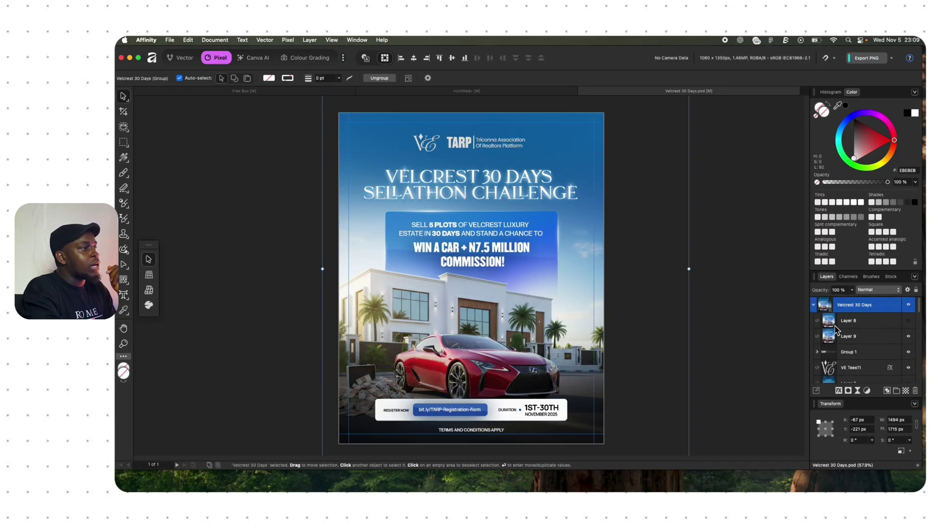
left_click(909, 337)
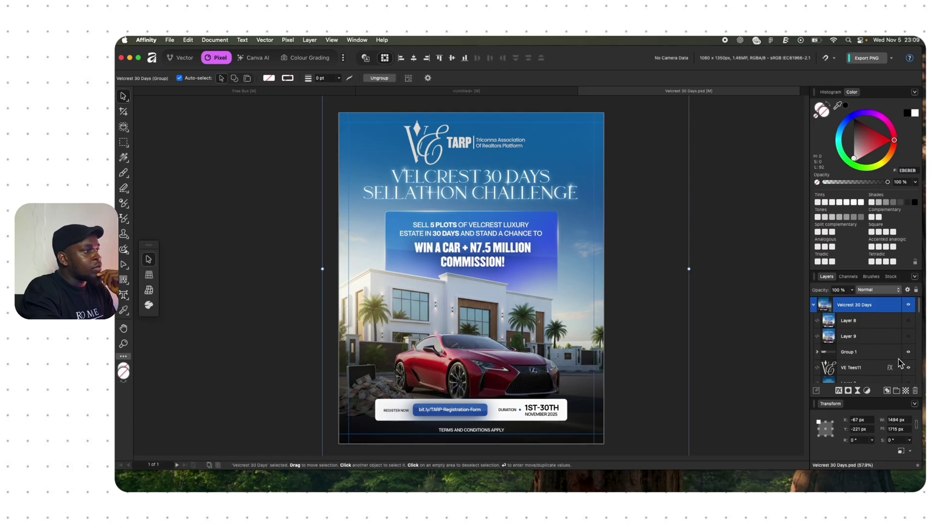
Step: Toggle Group 1 off and on, then shrink the VE Tees11 logo to about 92 px wide
left_click(909, 352)
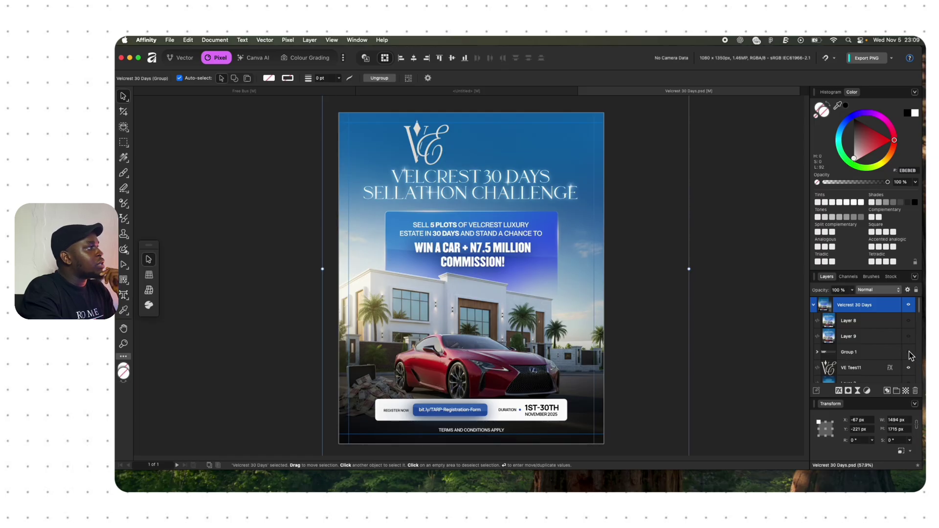
left_click(909, 352)
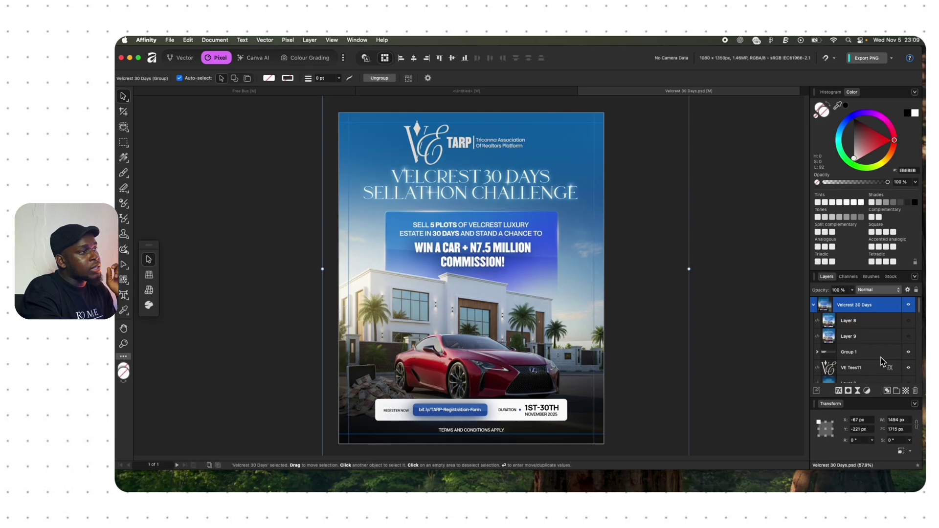
left_click(869, 369)
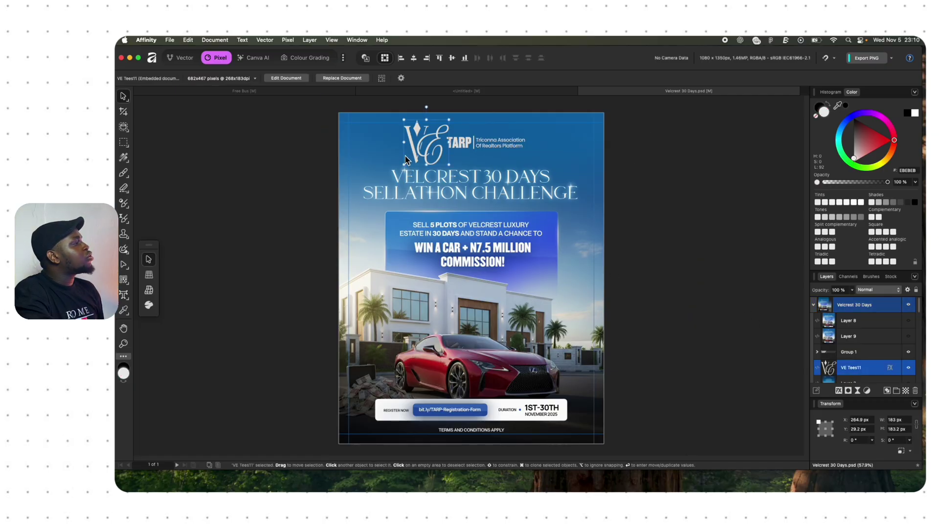
left_click_drag(404, 142, 421, 144)
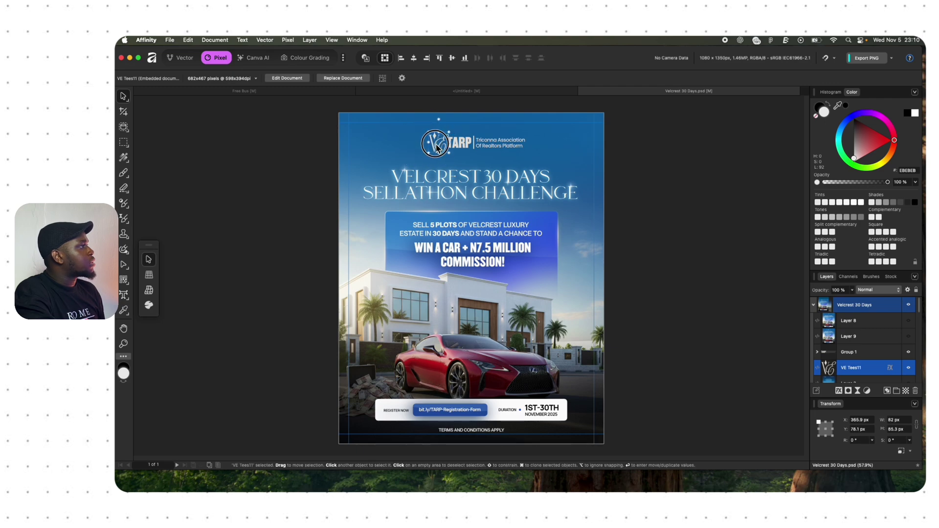
Step: Test-type into the VELCREST 30 DAYS title text, then undo the change
left_click(508, 187)
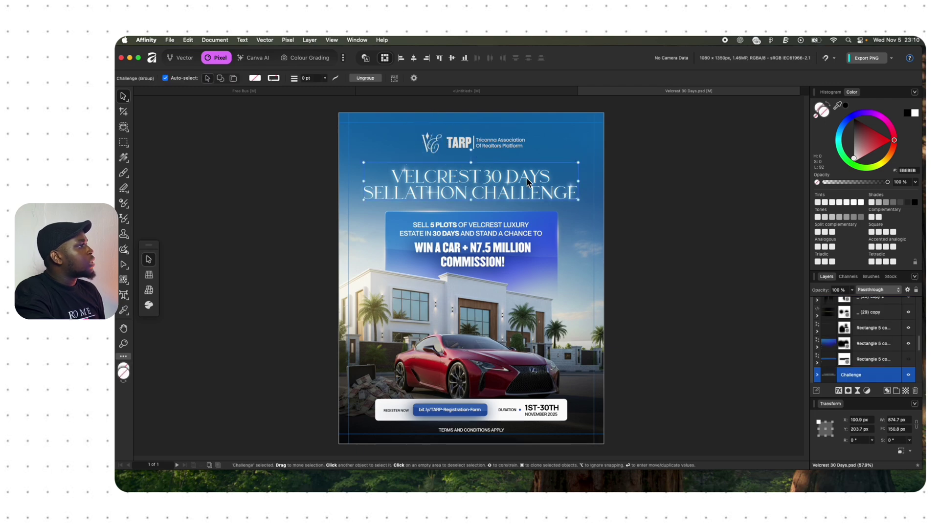
double_click(527, 181)
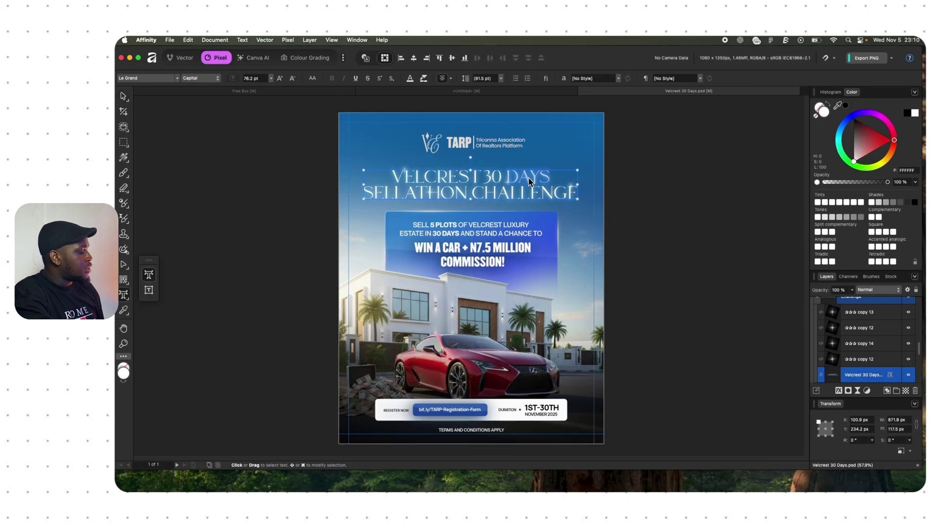
type("ugyguds")
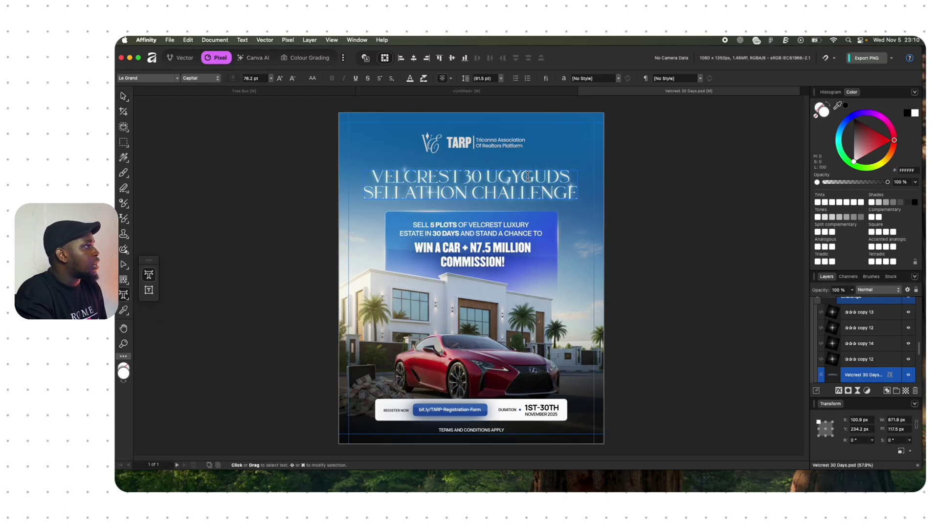
key("super+z")
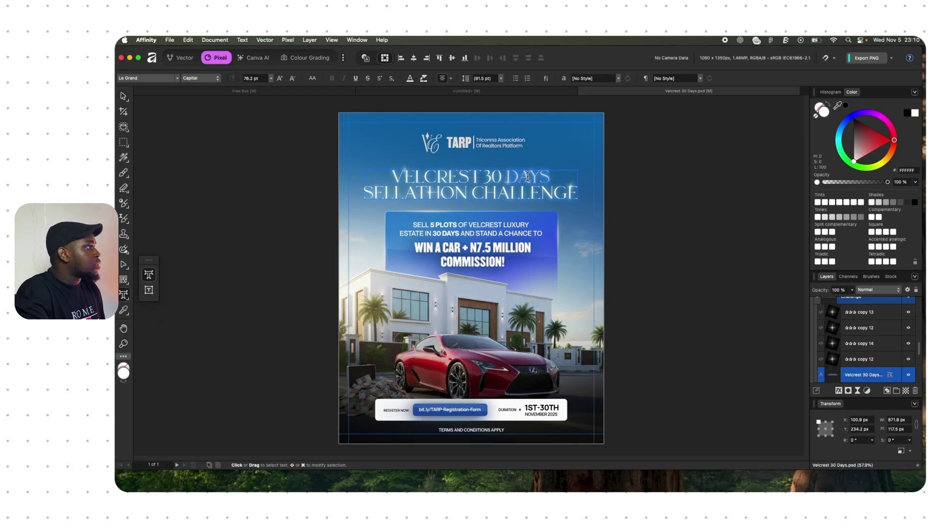
key("super+z")
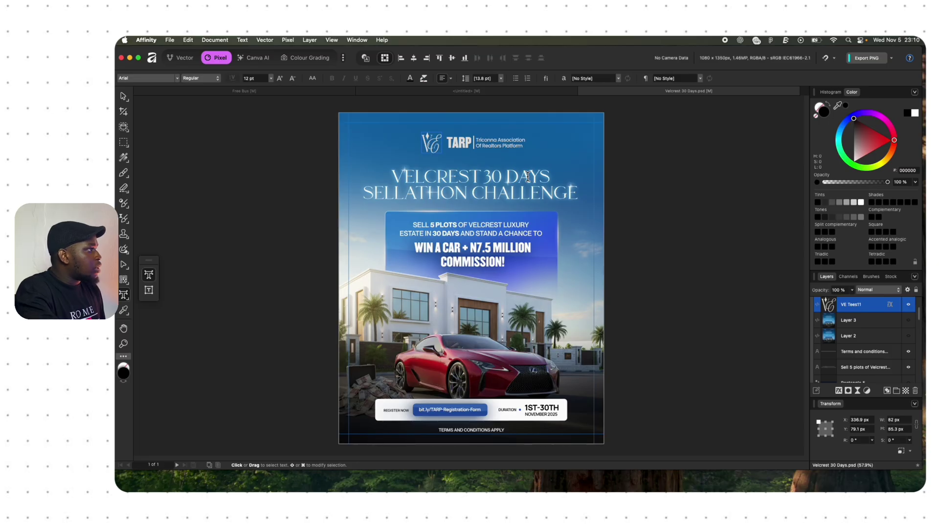
Step: Select the WIN A CAR + N7.5 MILLION text layer in the Layers panel
scroll(528, 177, "up", 8)
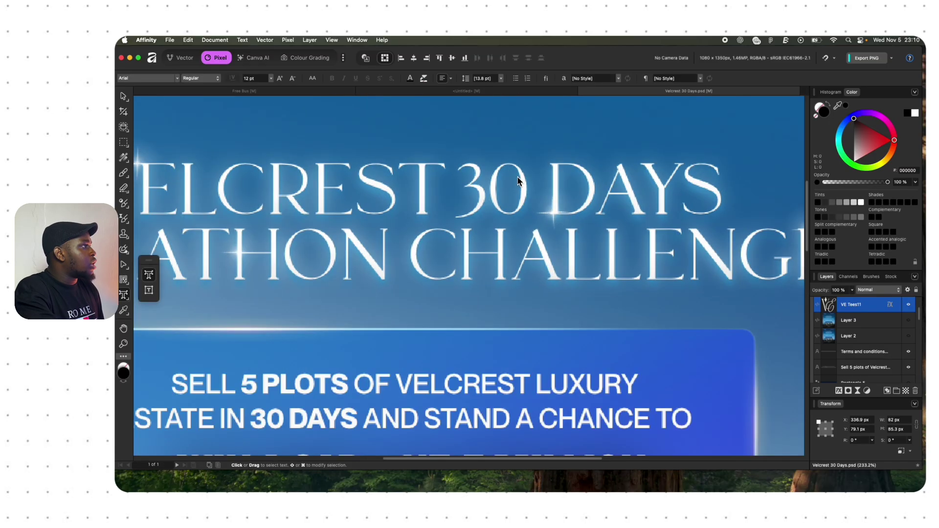
scroll(591, 180, "down", 2)
scroll(875, 352, "down", 3)
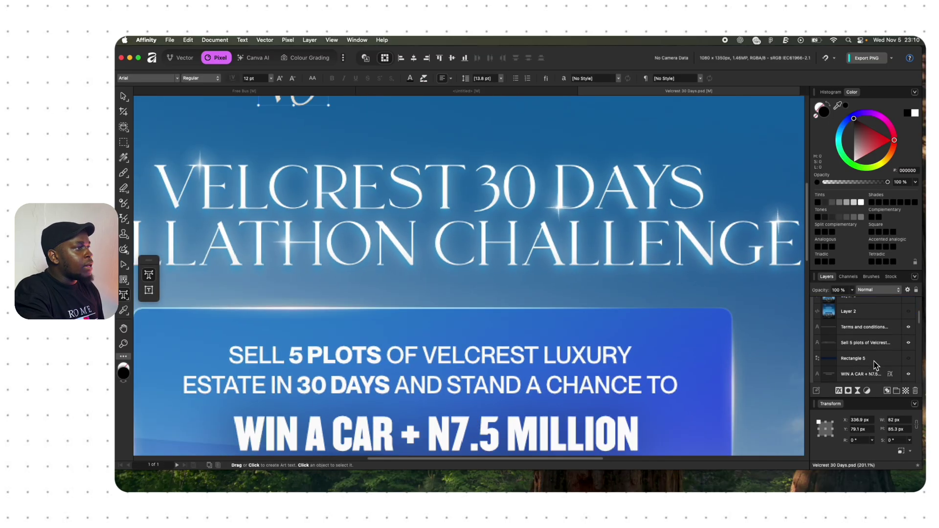
left_click(872, 352)
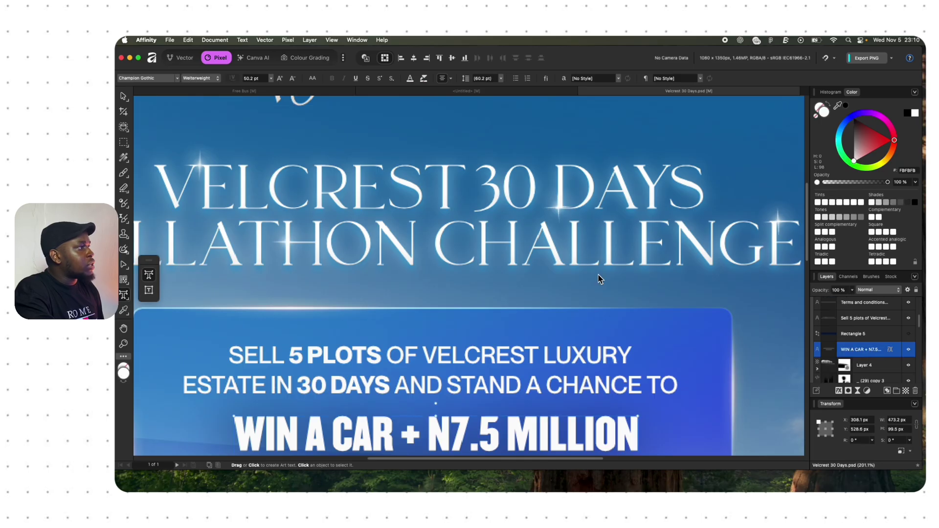
scroll(601, 279, "down", 2)
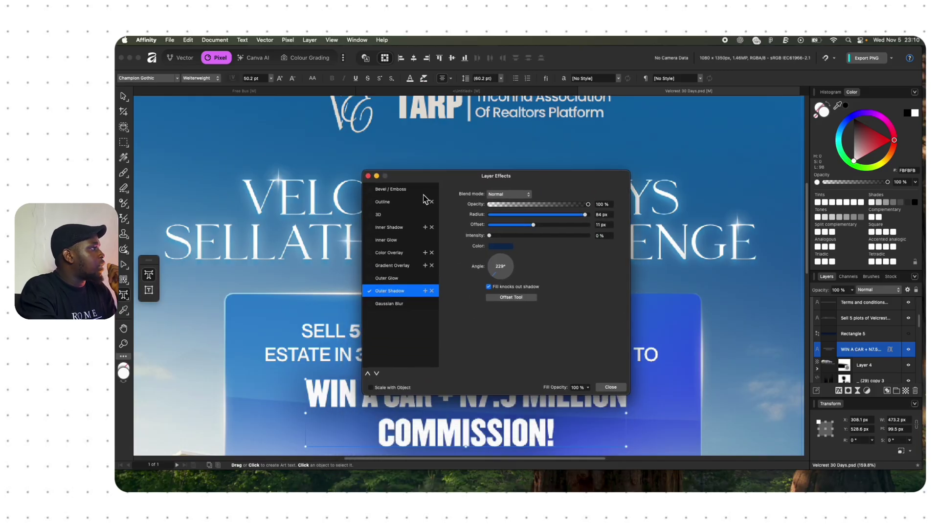
Step: Review the Velcrest 30 Days title's Inner Glow, Outer Glow and Outer Shadow effects
left_click(367, 176)
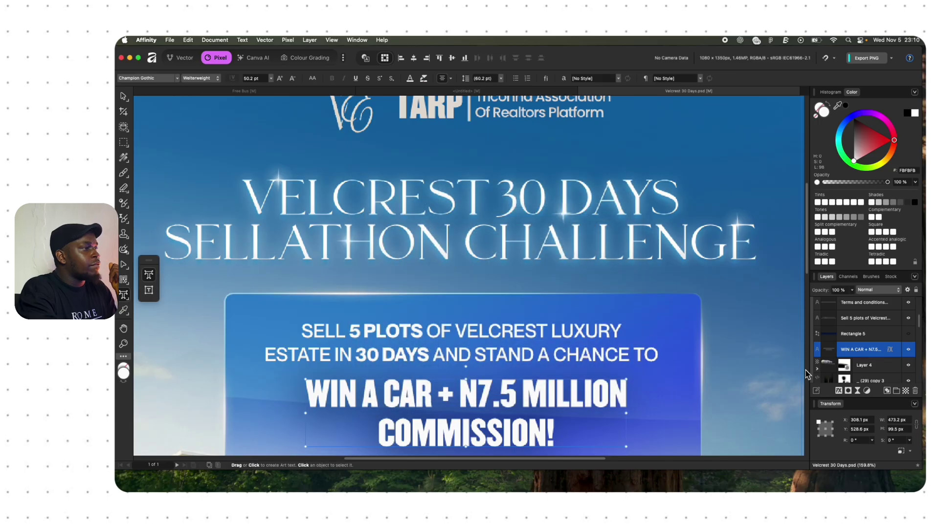
scroll(904, 302, "down", 8)
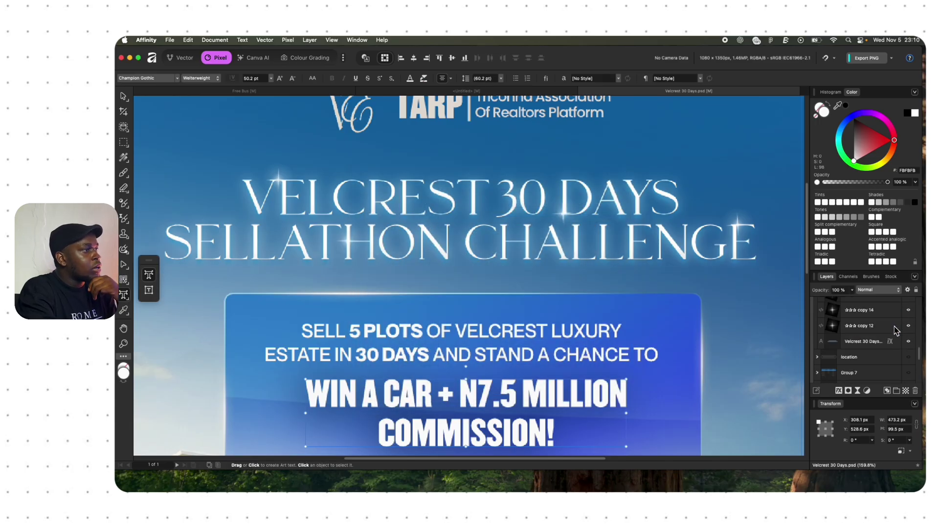
left_click(862, 317)
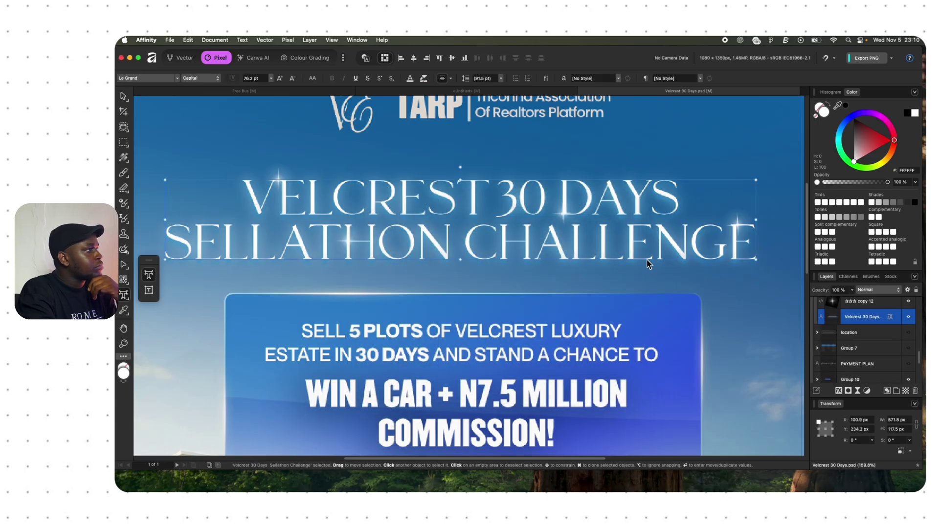
left_click(890, 317)
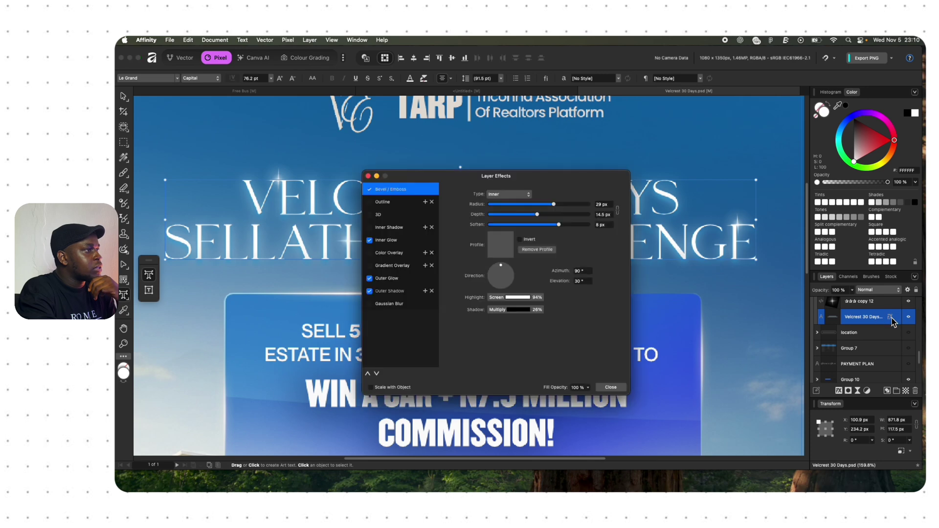
left_click(381, 242)
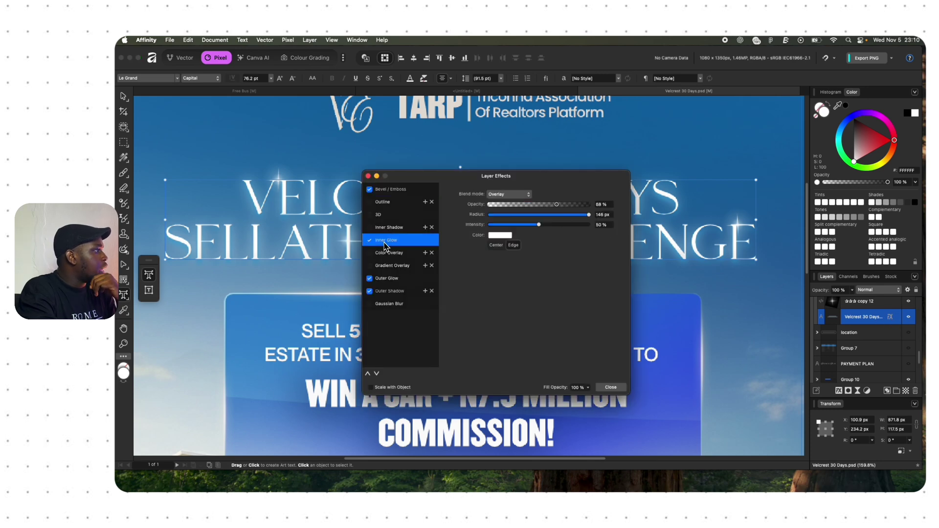
left_click(402, 278)
left_click(390, 303)
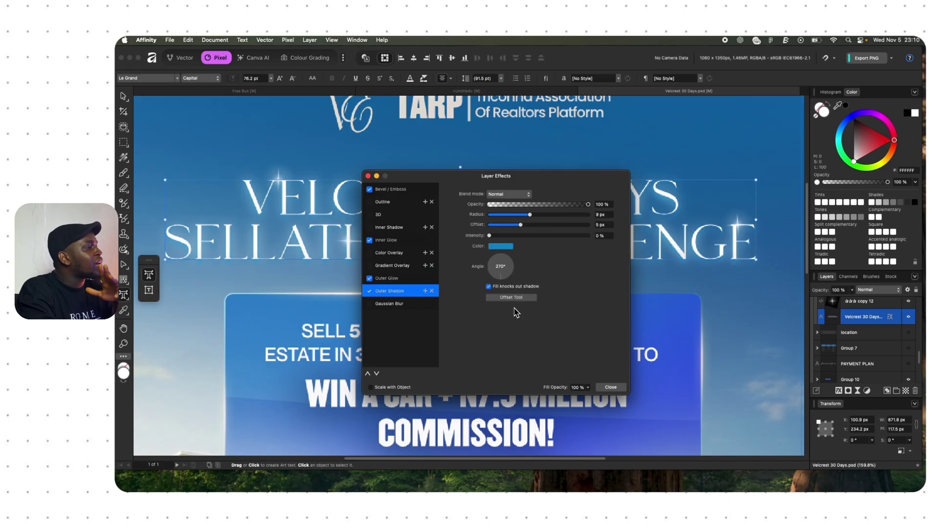
left_click(610, 386)
Step: Scroll the Layers panel, then switch to the Finder VELCREST window
scroll(580, 355, "down", 6)
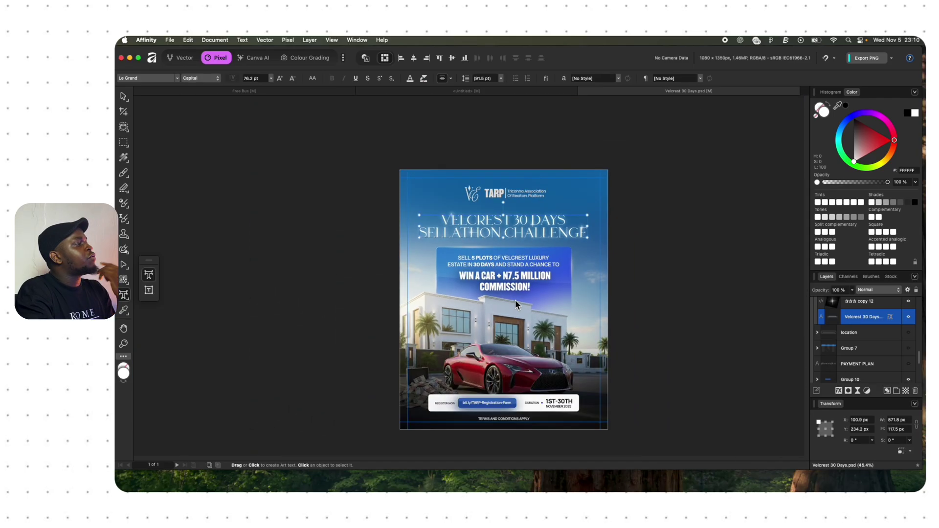
scroll(910, 349, "down", 5)
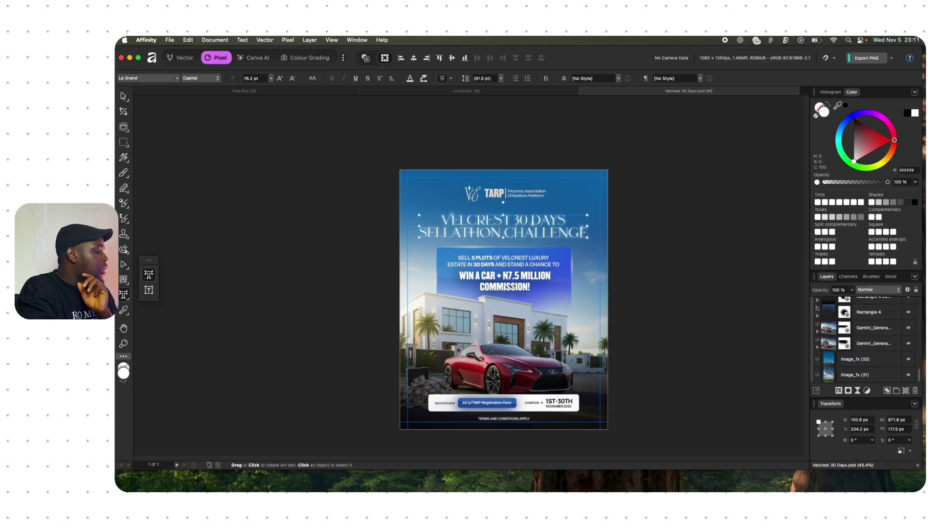
key("super+Tab")
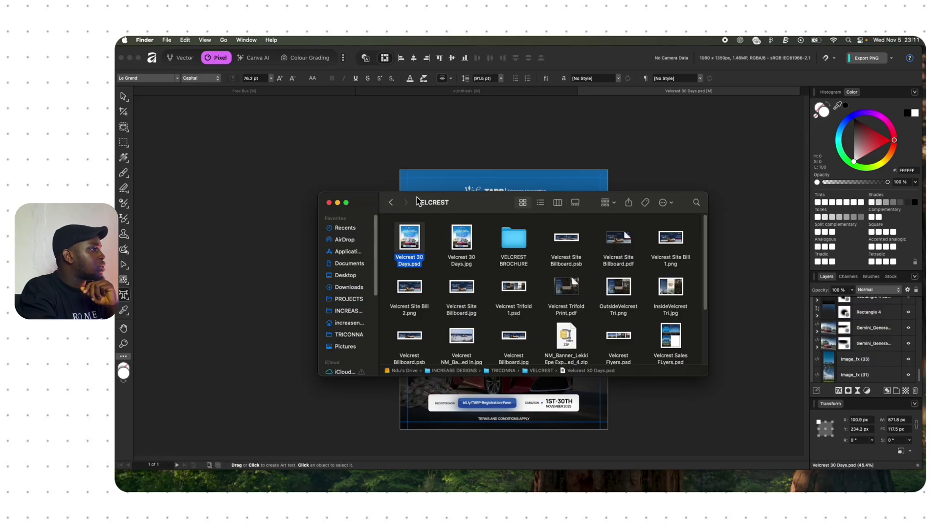
Step: From TRICONNA, enter the HAUS 24 folder and open Haus 24 copy.ai with Affinity
scroll(573, 281, "down", 2)
scroll(569, 282, "down", 1)
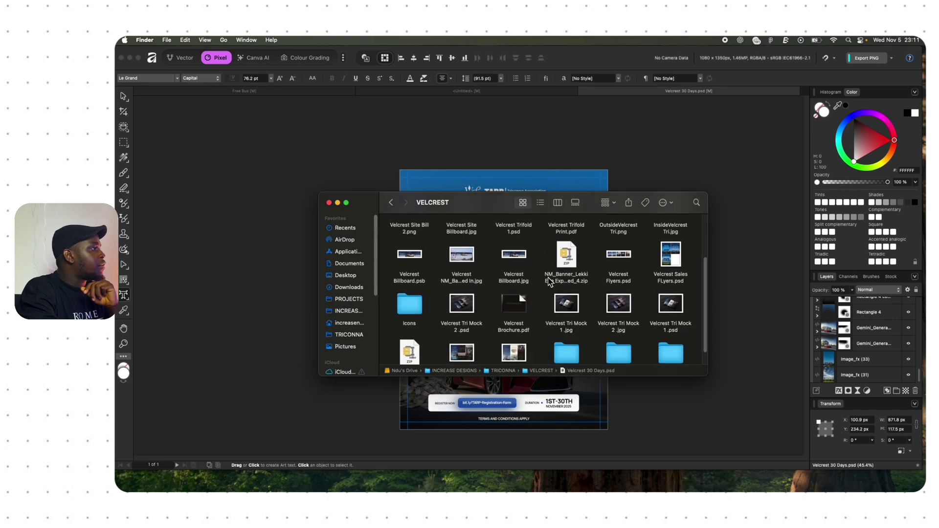
left_click(391, 203)
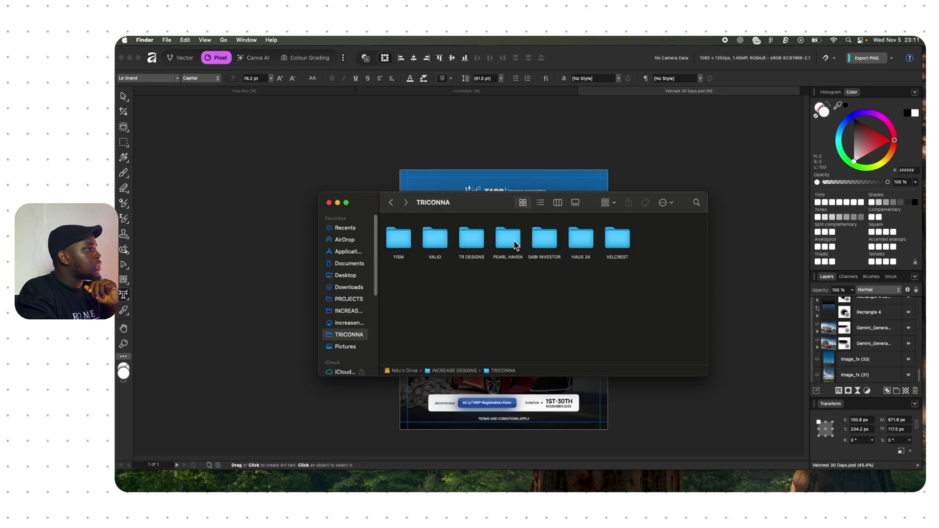
left_click(586, 239)
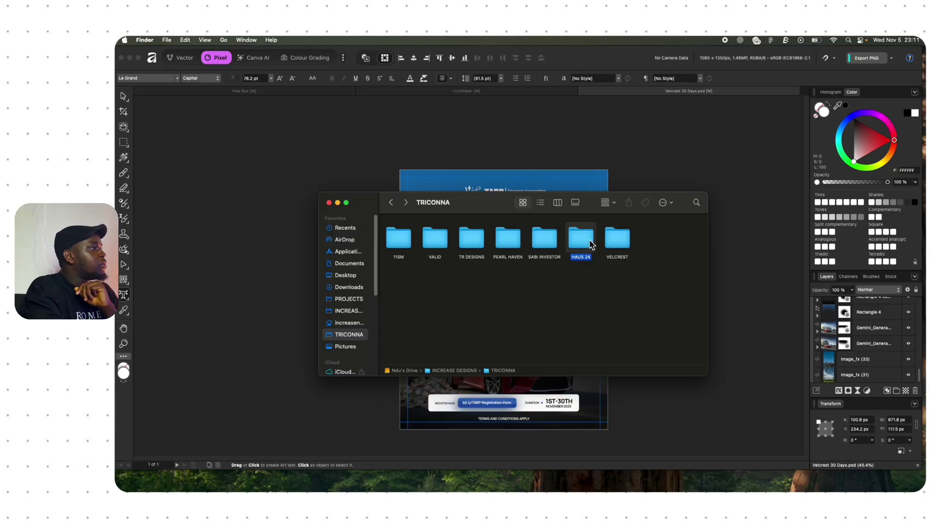
double_click(586, 239)
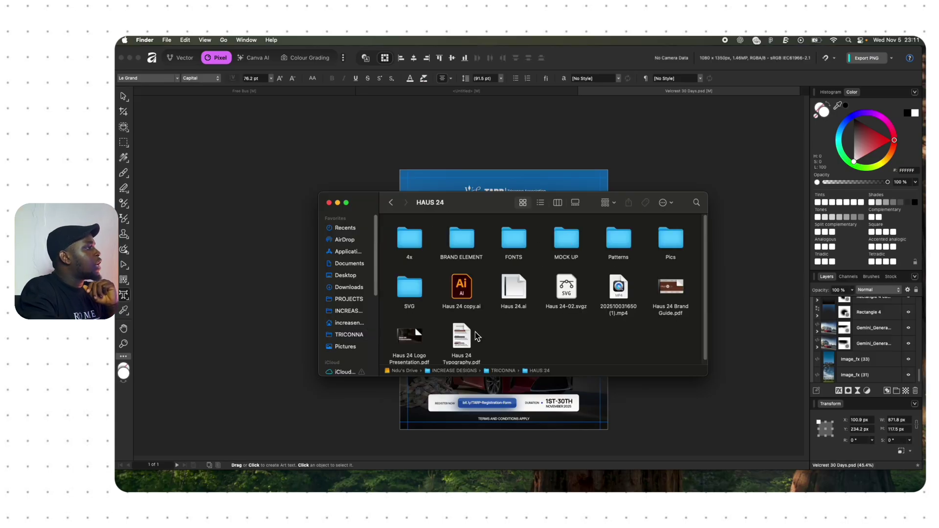
left_click(468, 293)
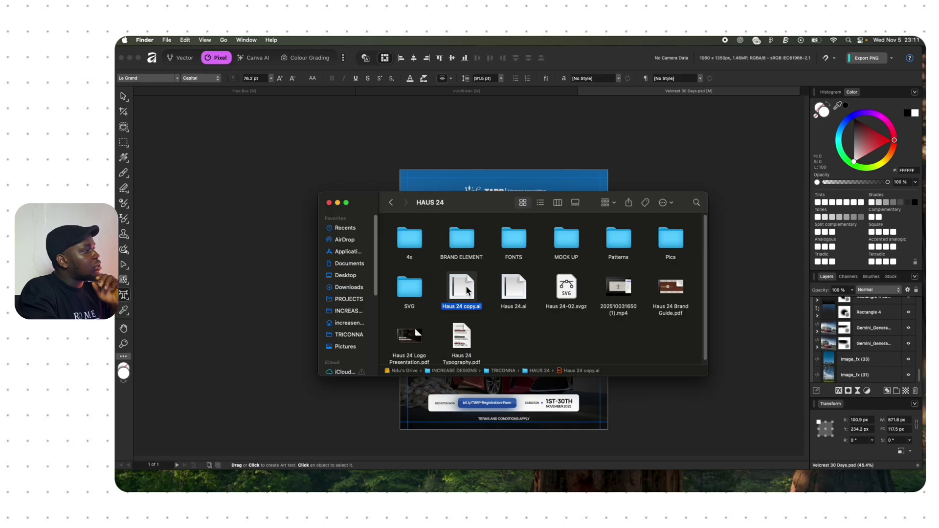
right_click(467, 290)
mouse_move(543, 301)
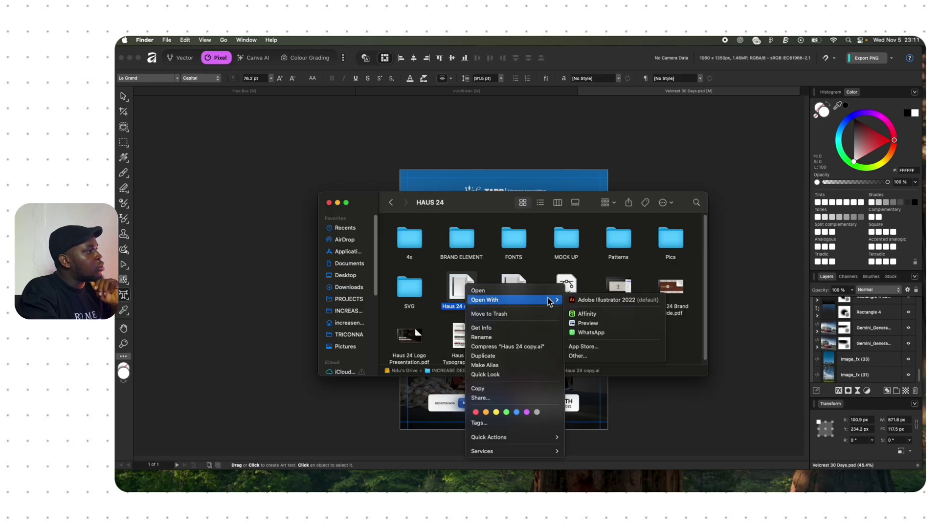
left_click(582, 314)
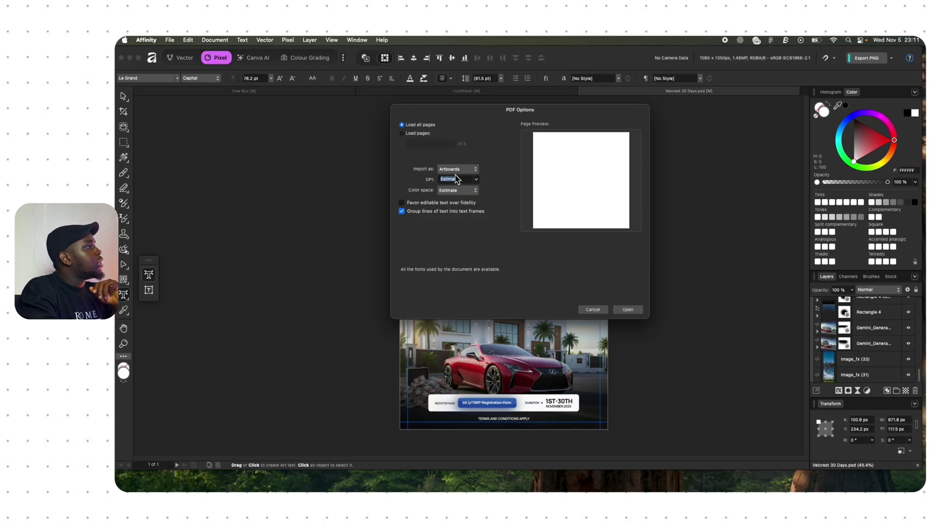
Step: Import Haus 24 copy.ai with its pages as Artboards
left_click(467, 169)
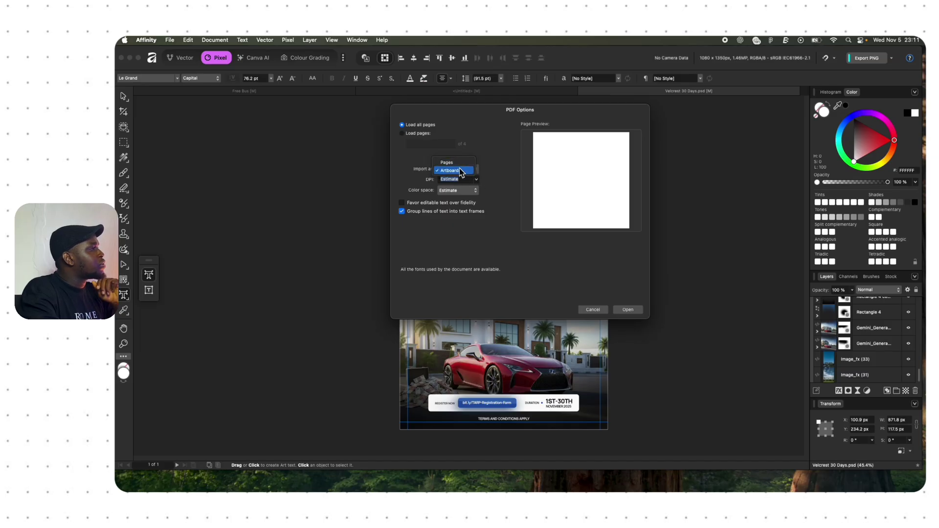
left_click(463, 171)
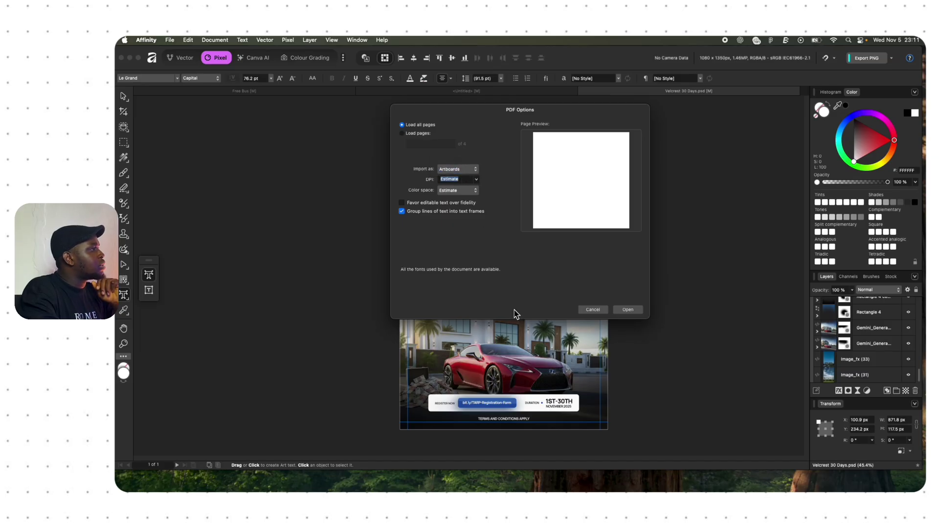
left_click(627, 311)
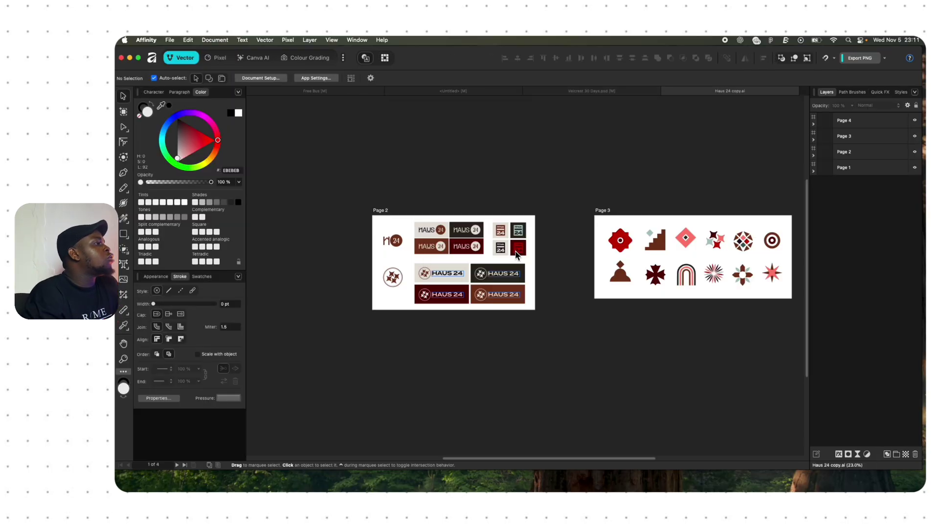
scroll(512, 257, "down", 4)
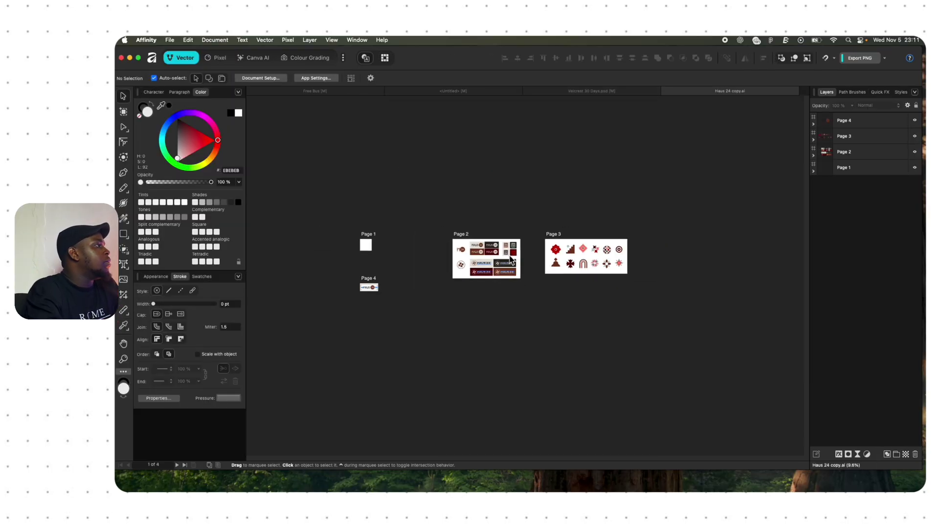
scroll(511, 260, "up", 4)
scroll(512, 260, "left", 5)
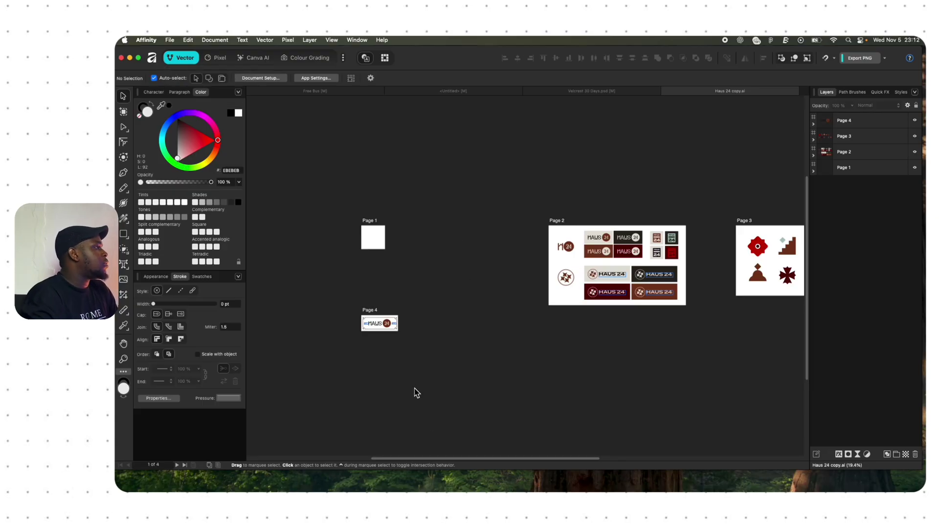
key("ctrl+Up")
left_click(454, 202)
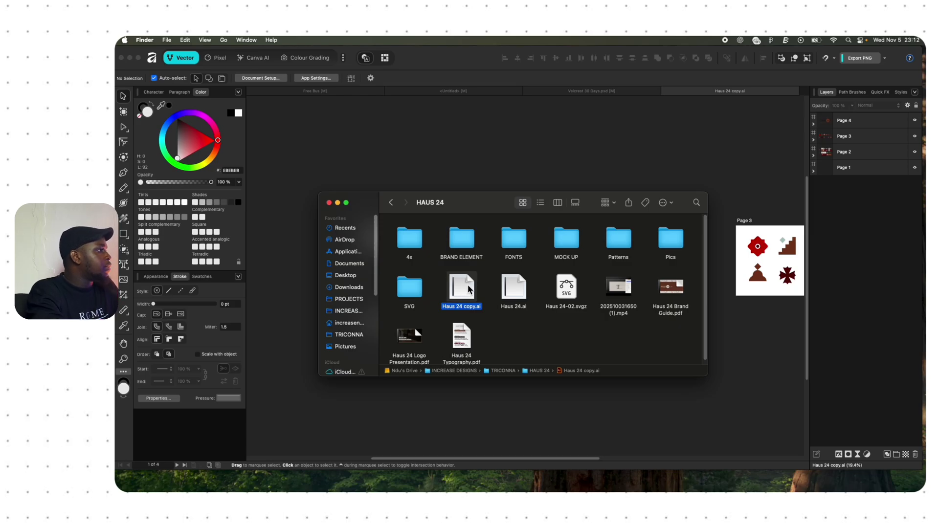
left_click_drag(468, 289, 558, 149)
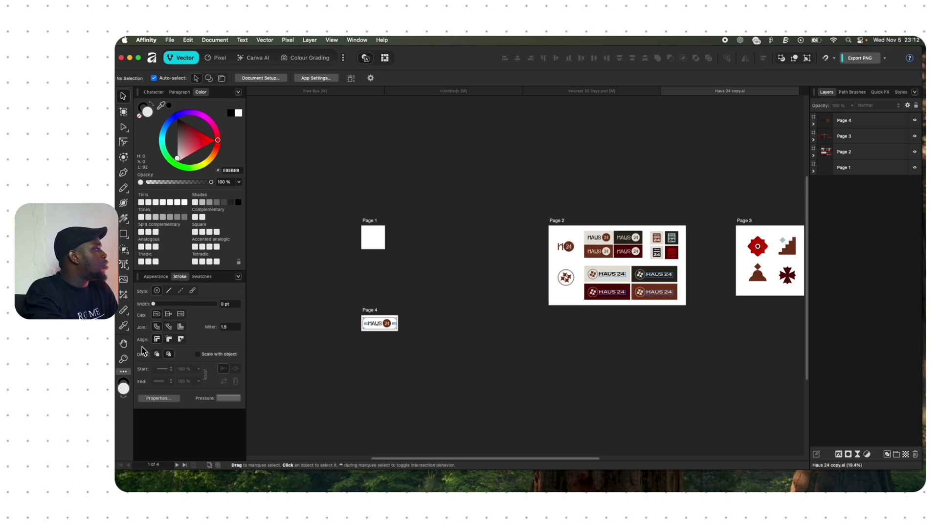
Step: Draw two light grey rectangles in an L shape, then pencil leaf-shaped strokes below them
left_click(126, 237)
left_click_drag(445, 154, 496, 227)
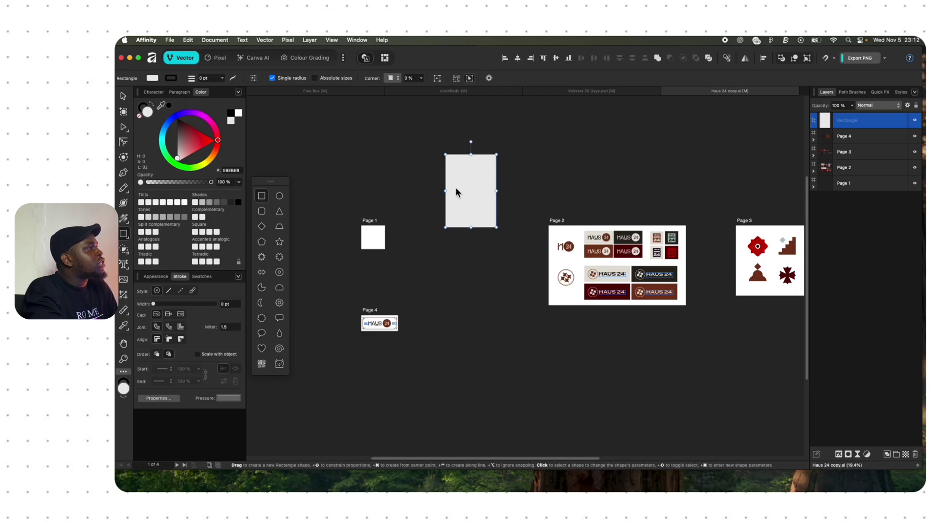
left_click_drag(473, 186, 589, 164)
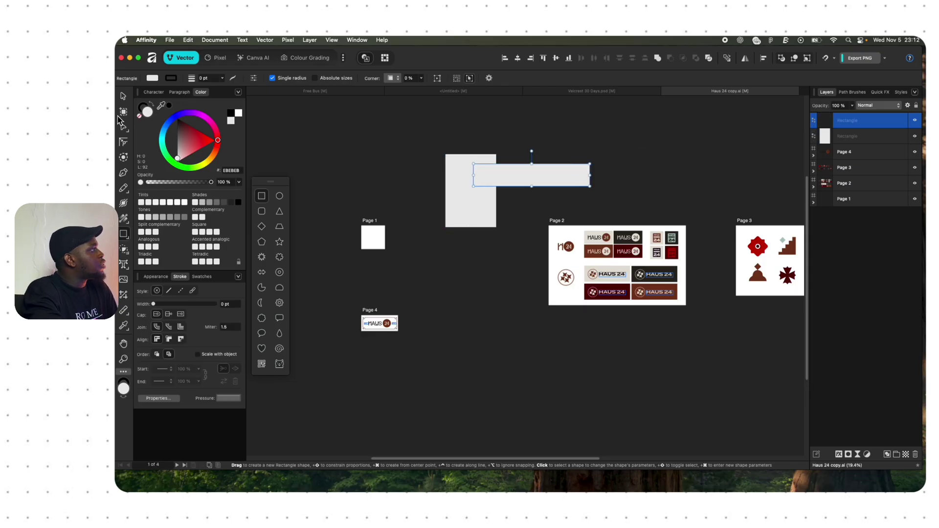
left_click(123, 96)
left_click(468, 113)
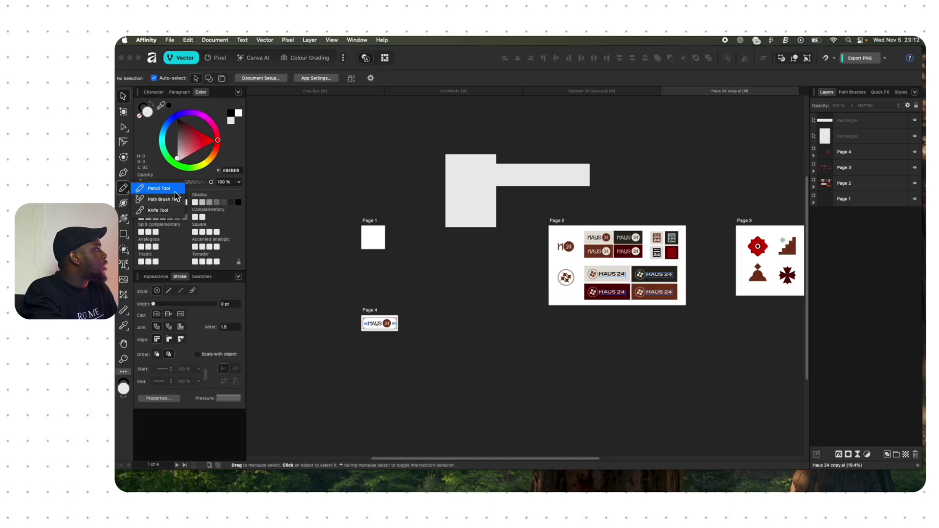
left_click(124, 188)
mouse_move(491, 244)
left_mouse_down()
mouse_move(468, 261)
mouse_move(479, 273)
mouse_move(427, 243)
mouse_move(476, 247)
mouse_move(481, 282)
mouse_move(499, 250)
mouse_move(496, 230)
mouse_move(504, 295)
mouse_move(439, 281)
mouse_move(554, 330)
mouse_move(533, 277)
mouse_move(510, 323)
left_mouse_up()
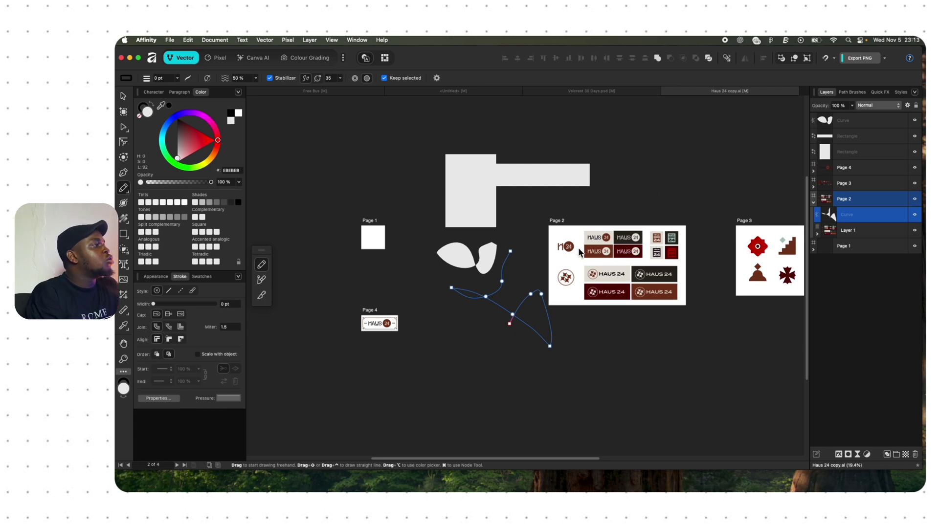
Step: Select the red 24 circle with the Move tool, then switch to the Untitled Velcrest poster document
scroll(579, 252, "up", 5)
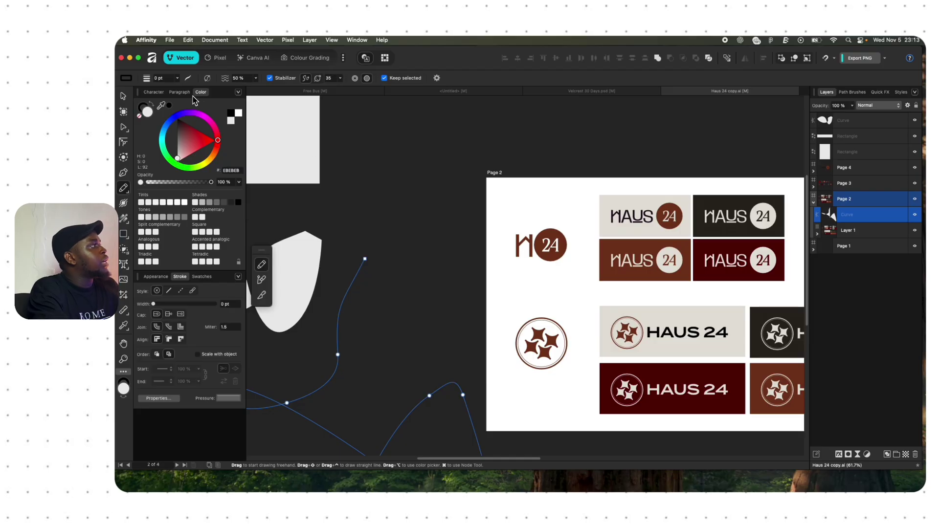
left_click(123, 96)
left_click(488, 153)
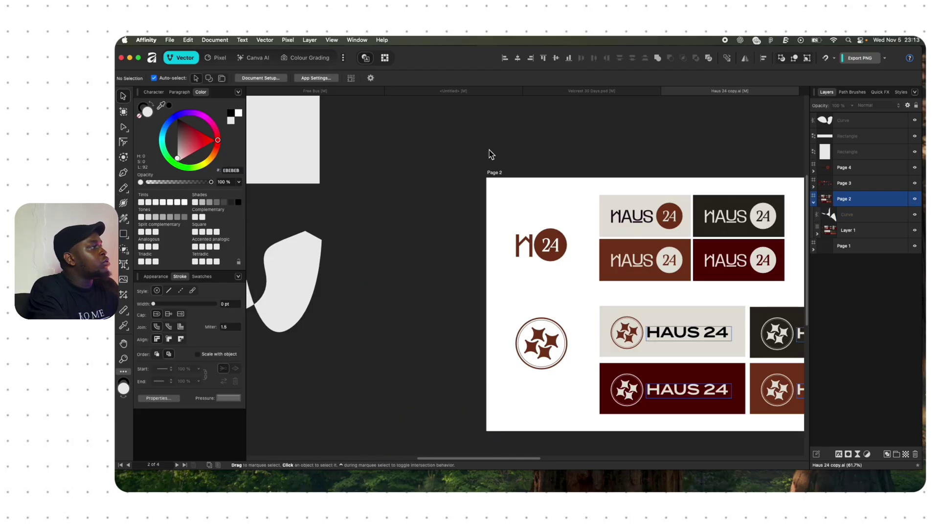
left_click(551, 245)
scroll(551, 244, "up", 5)
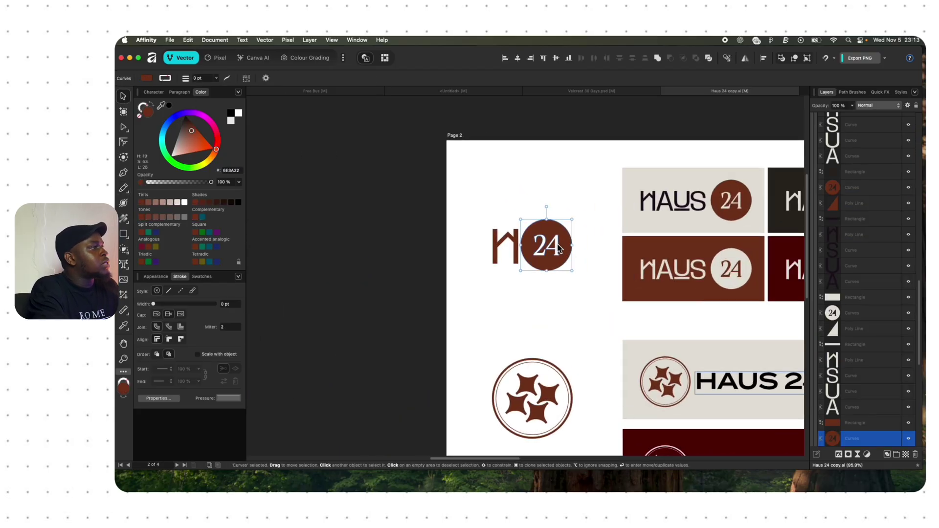
scroll(574, 176, "down", 5)
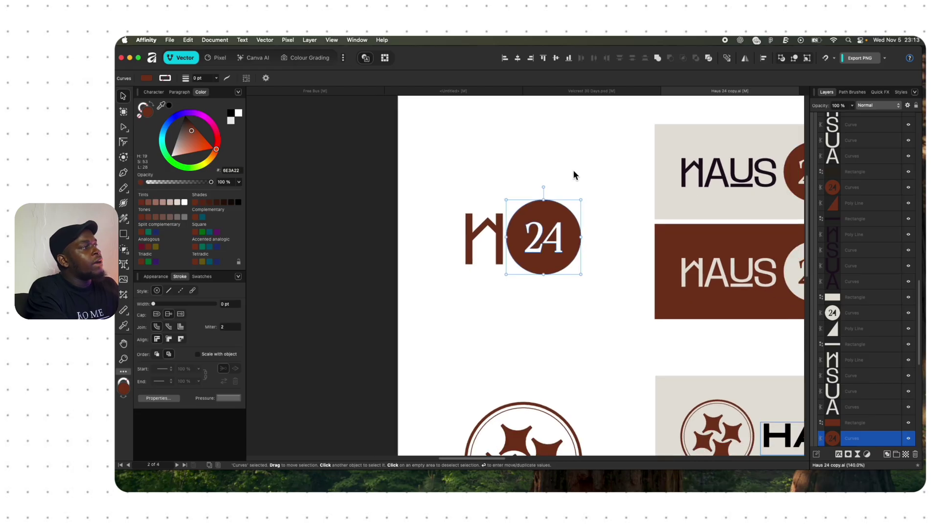
scroll(427, 197, "down", 1)
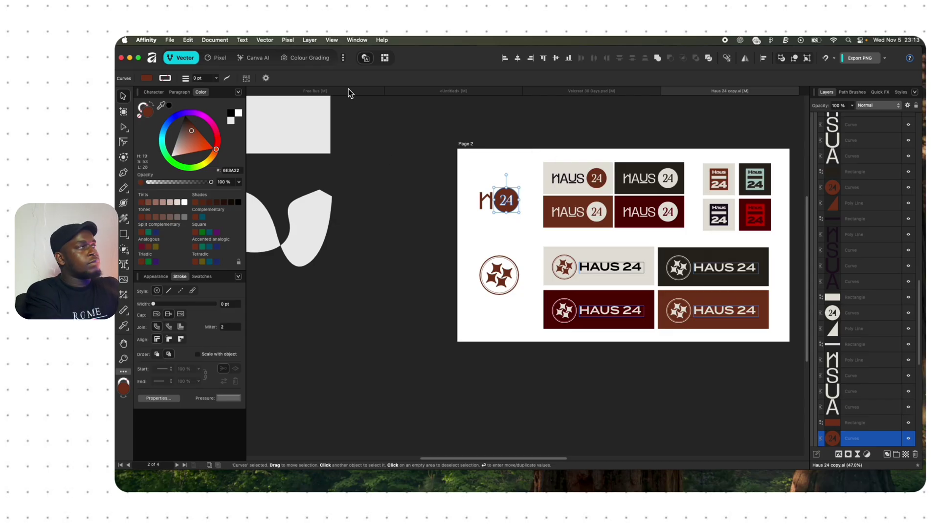
left_click(450, 94)
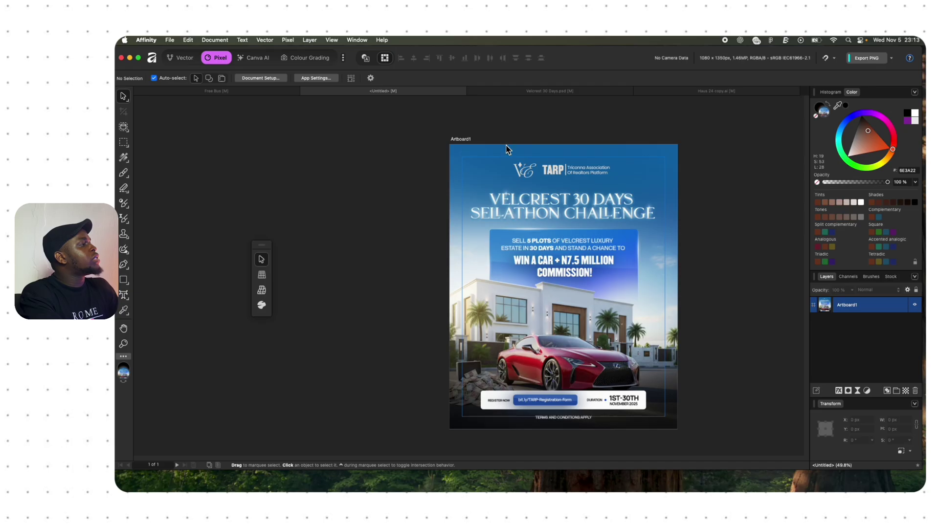
Step: Delete the Velcrest poster artboard and place the Radixweb 23rd Anniversary photo from Downloads centred on the page
left_click(515, 187)
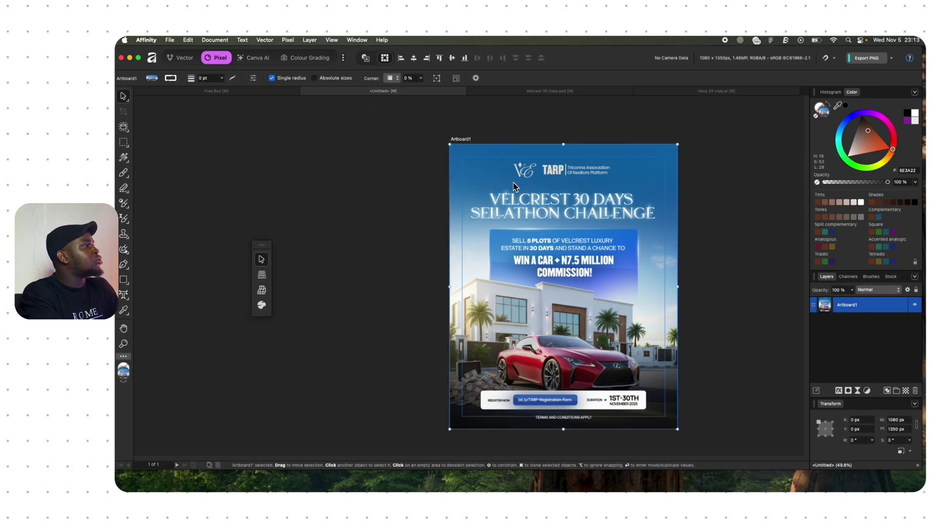
key("Delete")
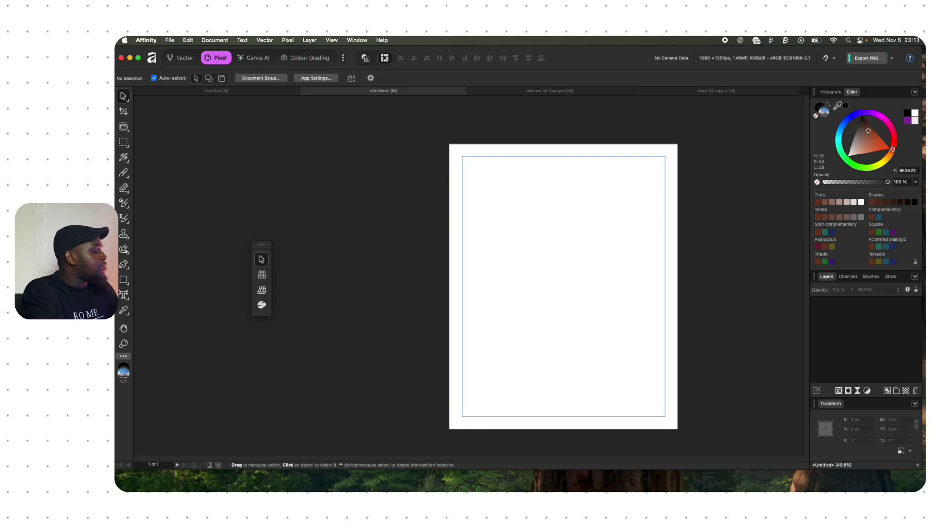
key("super+Tab")
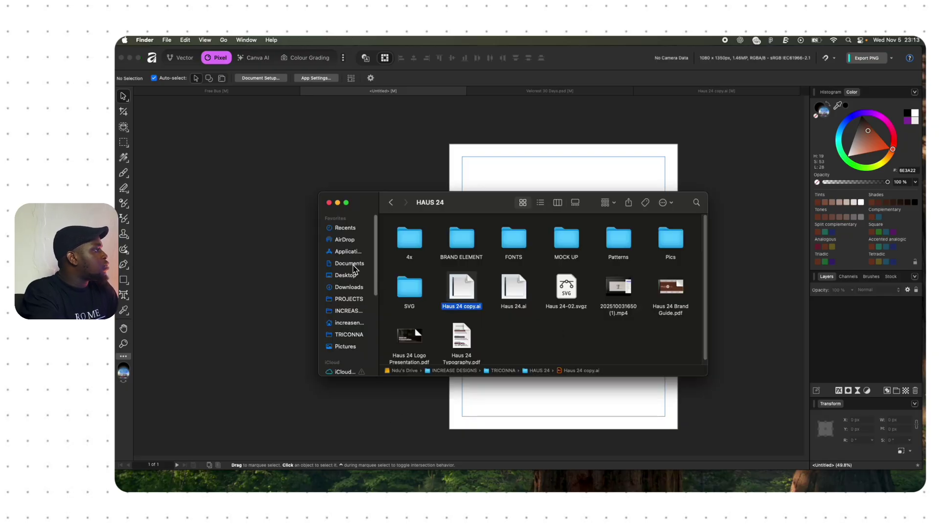
left_click(350, 288)
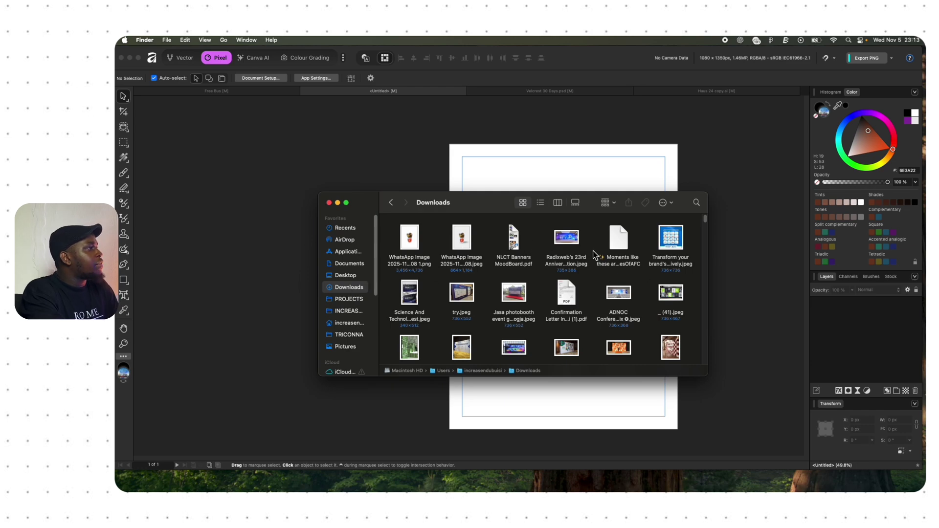
left_click(577, 240)
left_click_drag(576, 240, 544, 262)
left_click(599, 173)
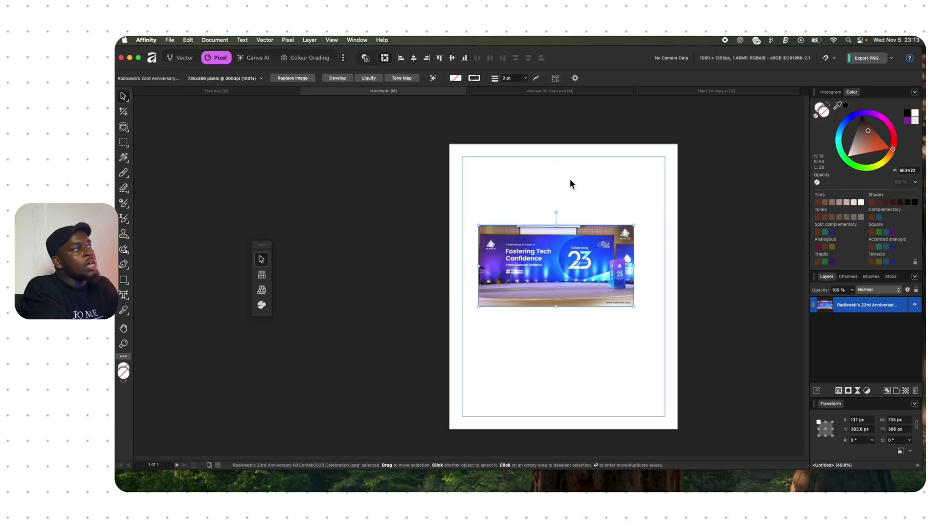
Step: Move the Radixweb photo off the page to the left and reselect it
left_click(182, 58)
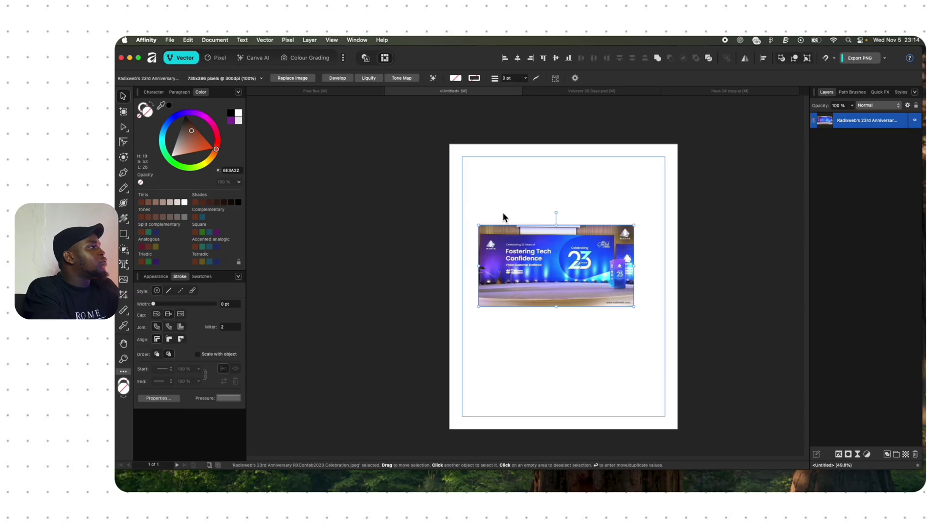
left_click_drag(519, 230, 552, 204)
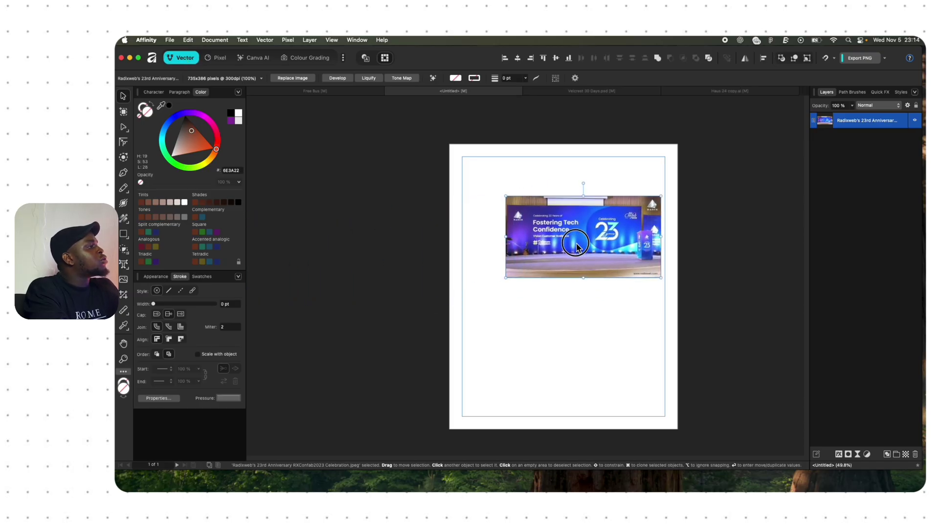
left_click(216, 58)
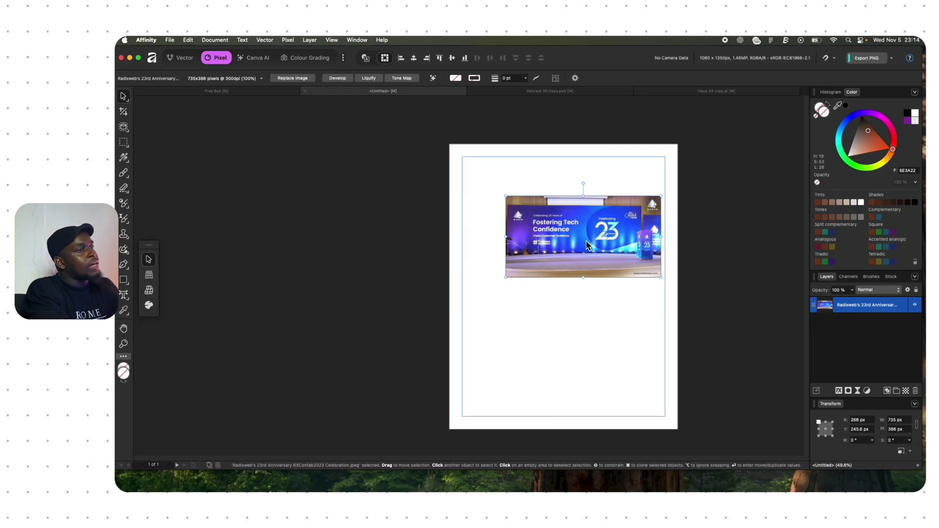
left_click_drag(586, 239, 265, 216)
left_click(377, 116)
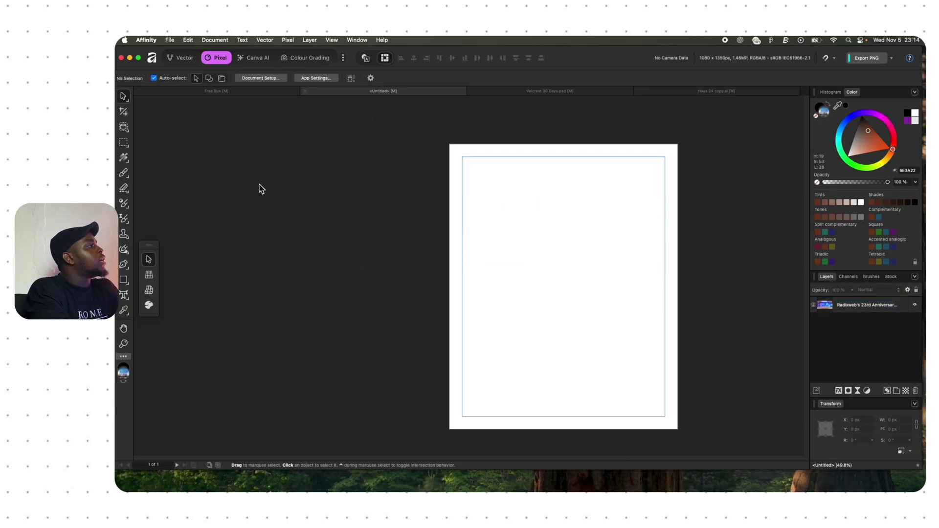
left_click(219, 209)
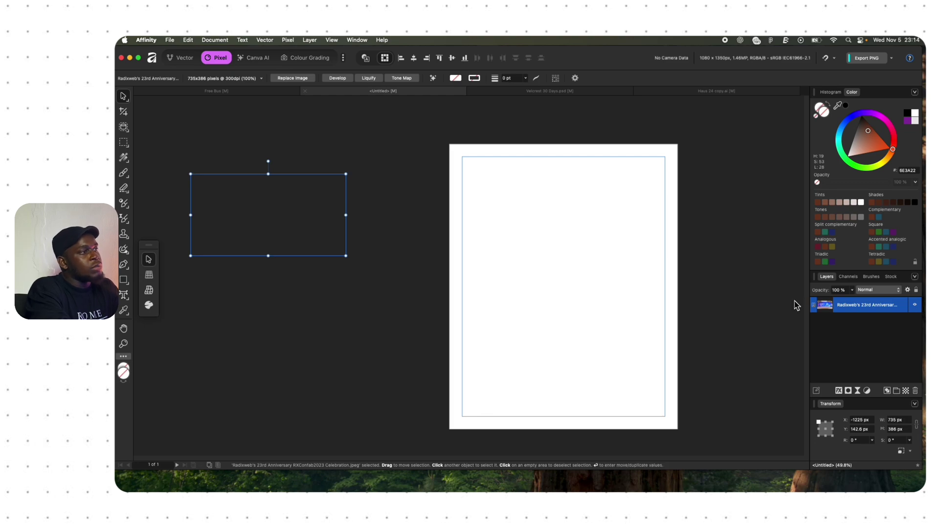
Step: Cut the photo layer, paste it back, place it near the page top, then bring Finder forward
right_click(836, 306)
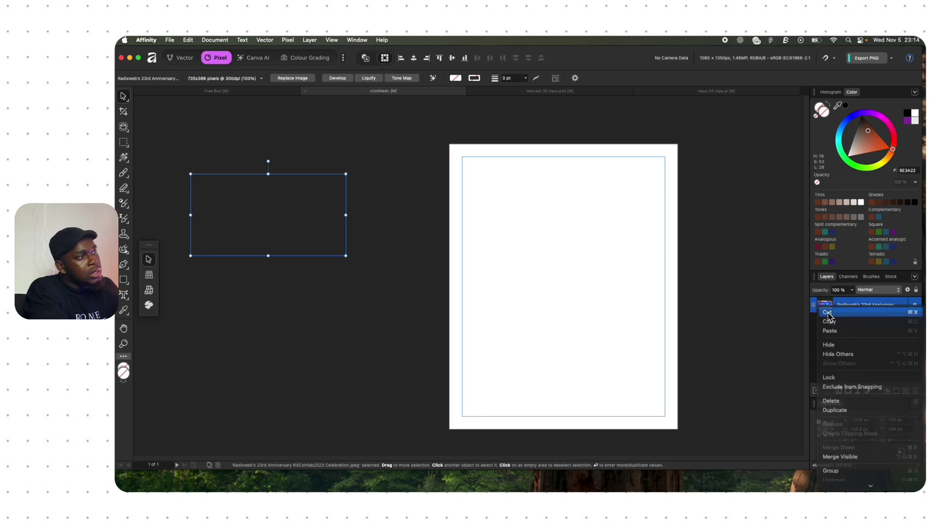
left_click(861, 311)
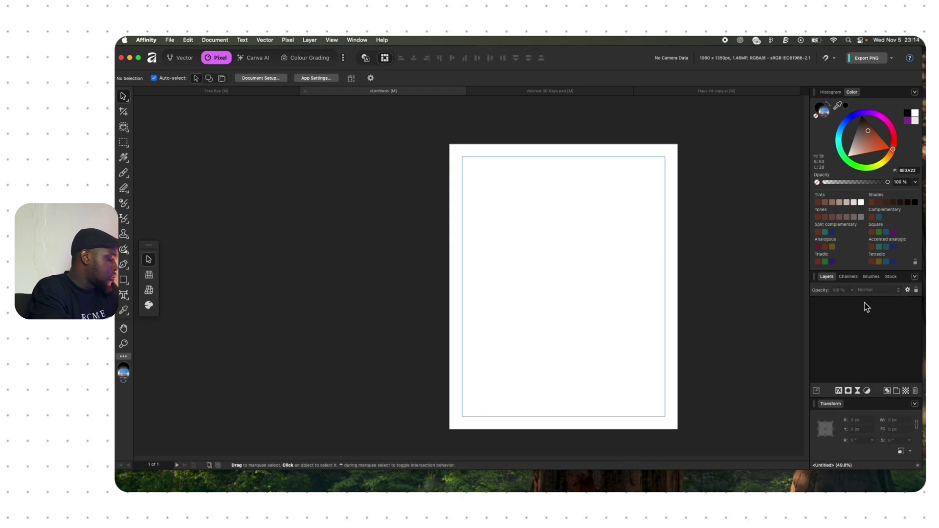
key("super+v")
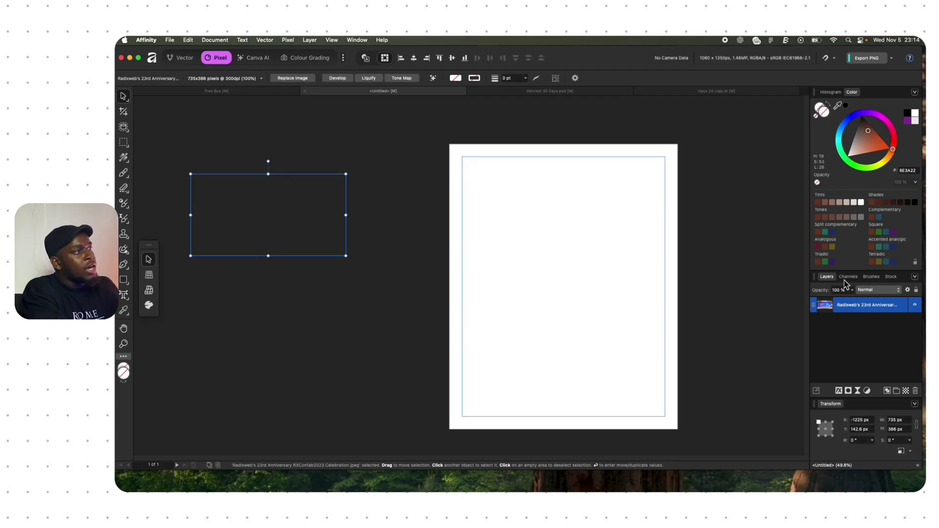
left_click(830, 92)
left_click_drag(310, 226, 595, 254)
left_click(631, 166)
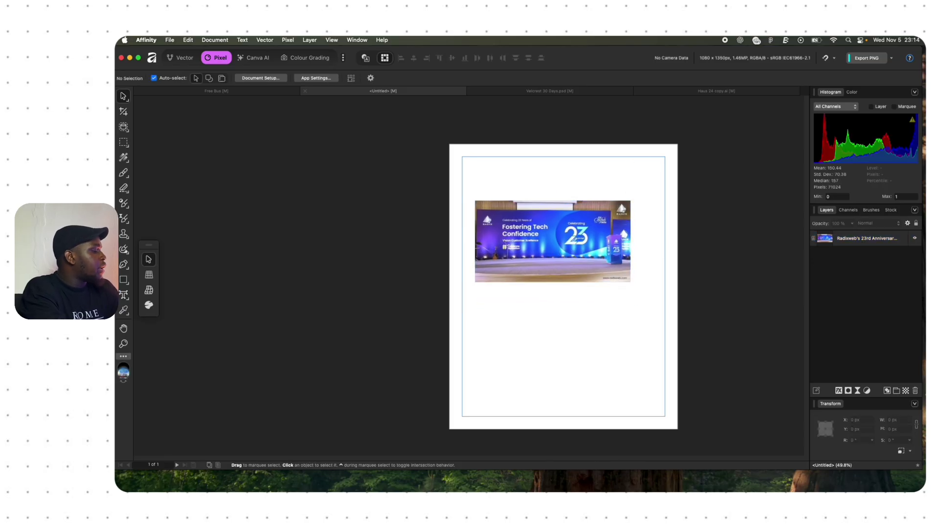
key("super+Tab")
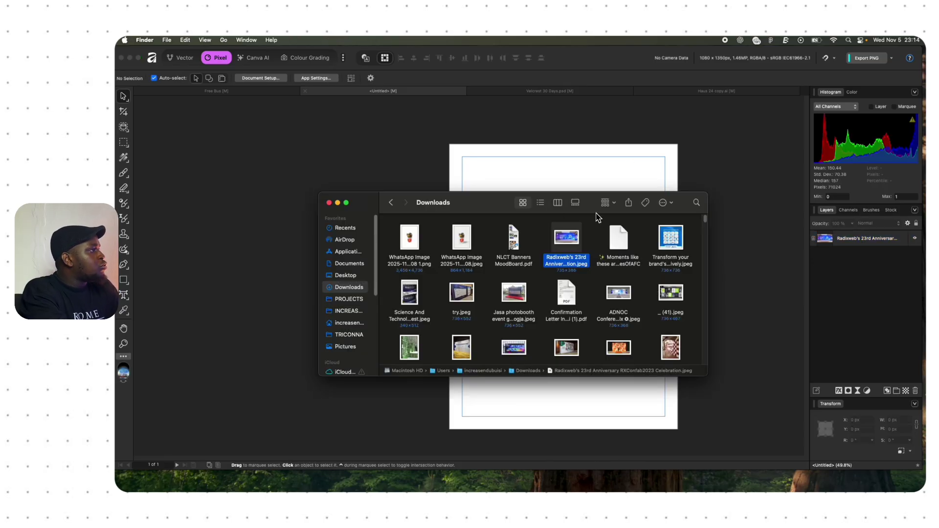
Step: Open the Radixweb jpeg as a separate document, close that tab, and pick the Rectangle tool
left_click_drag(567, 236, 862, 283)
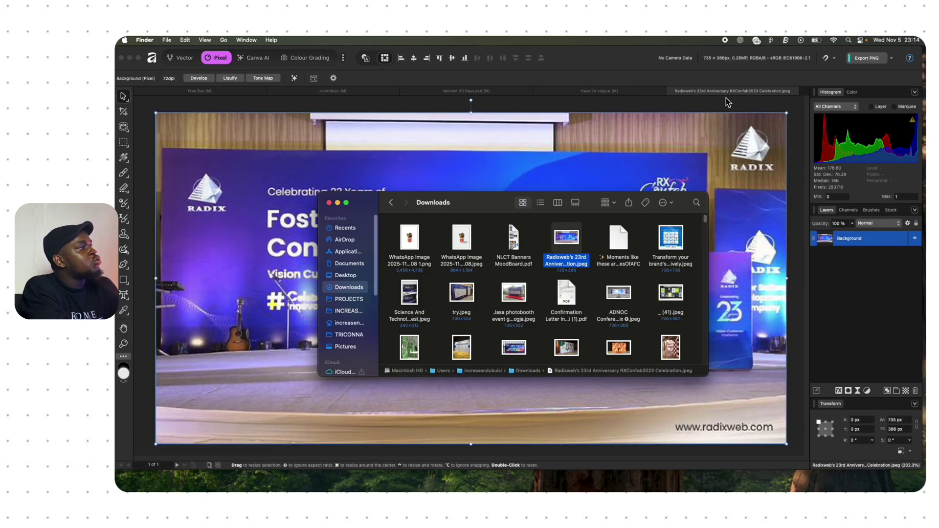
left_click(657, 125)
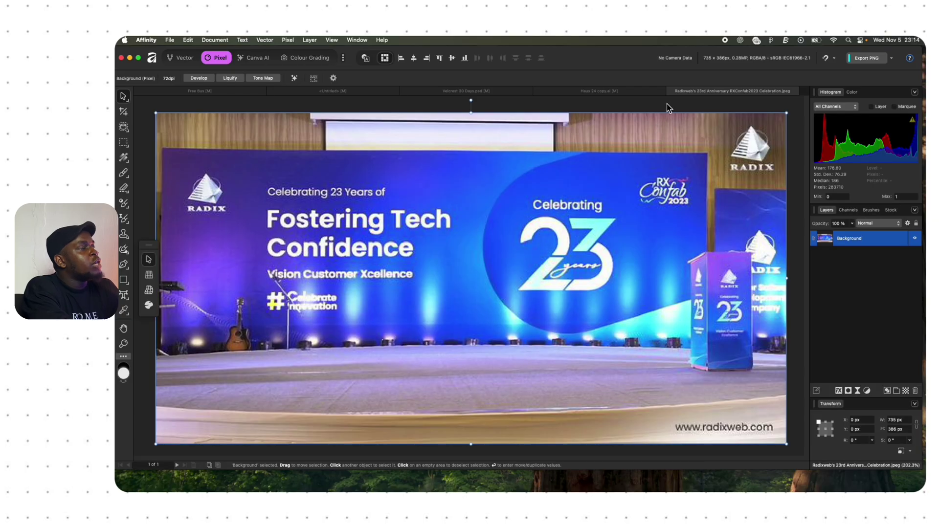
left_click(673, 91)
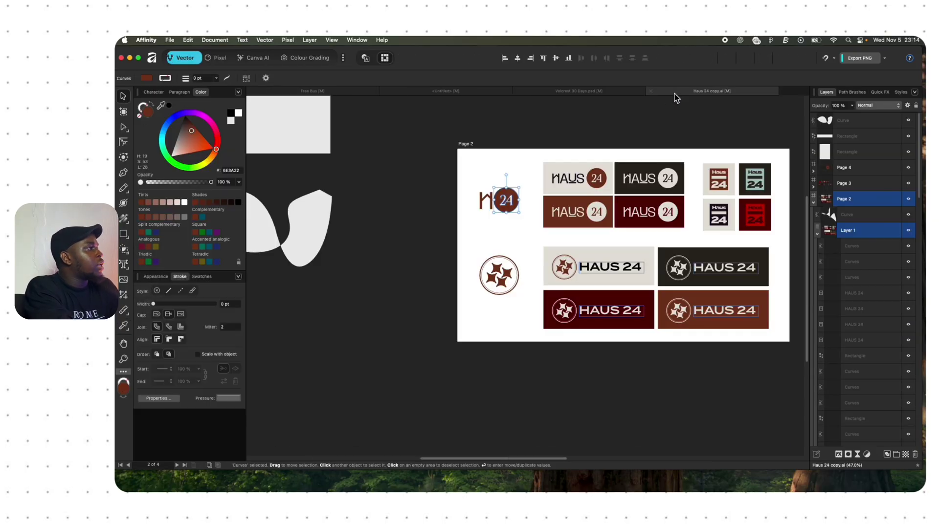
left_click(479, 92)
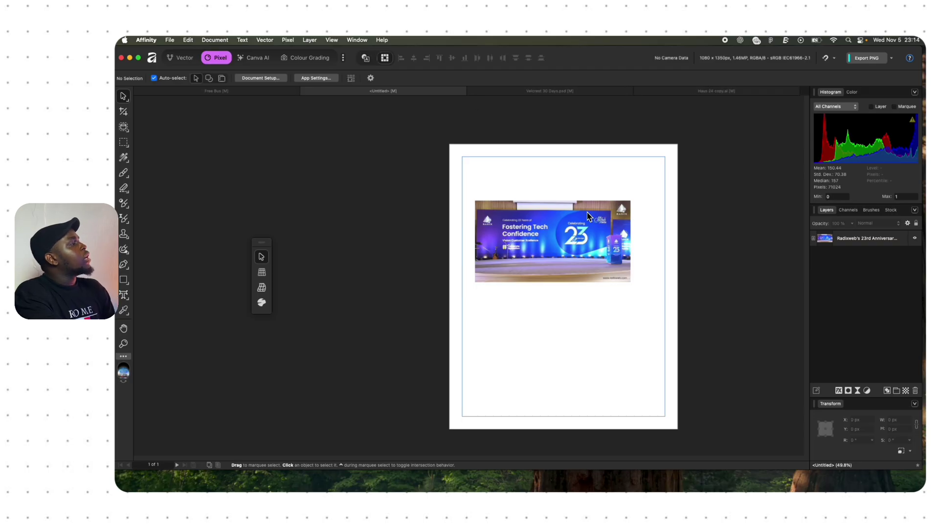
left_click(126, 286)
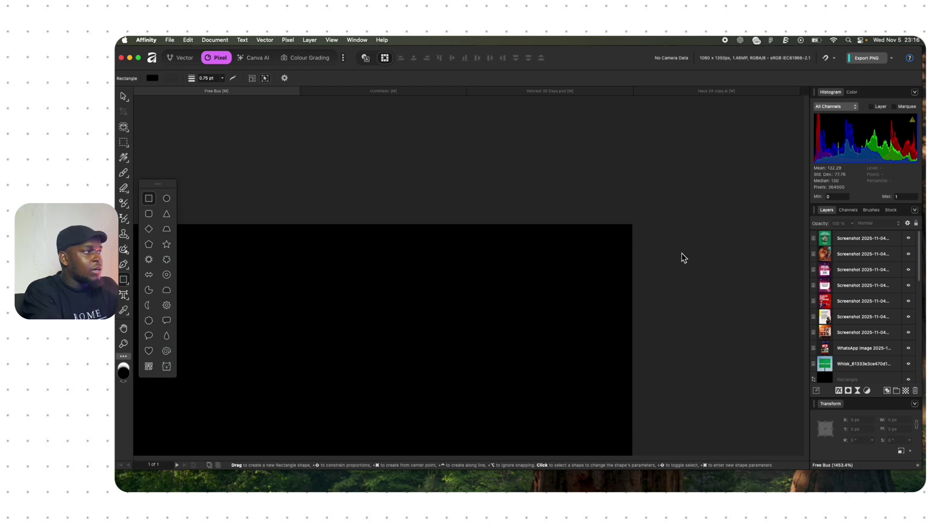
Step: Zoom around the Free Bus flyer and select the USE THIS LINK TO REGISTER text line
scroll(651, 252, "down", 5)
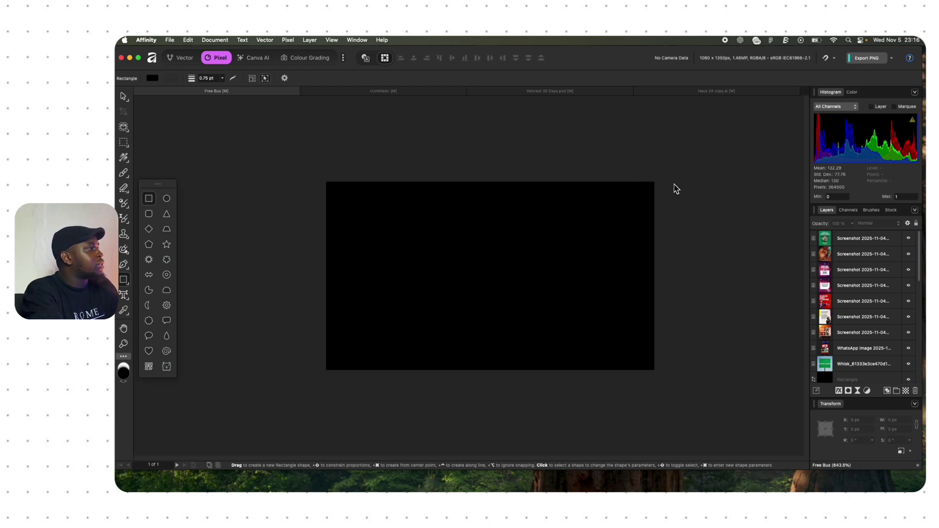
scroll(681, 192, "down", 6)
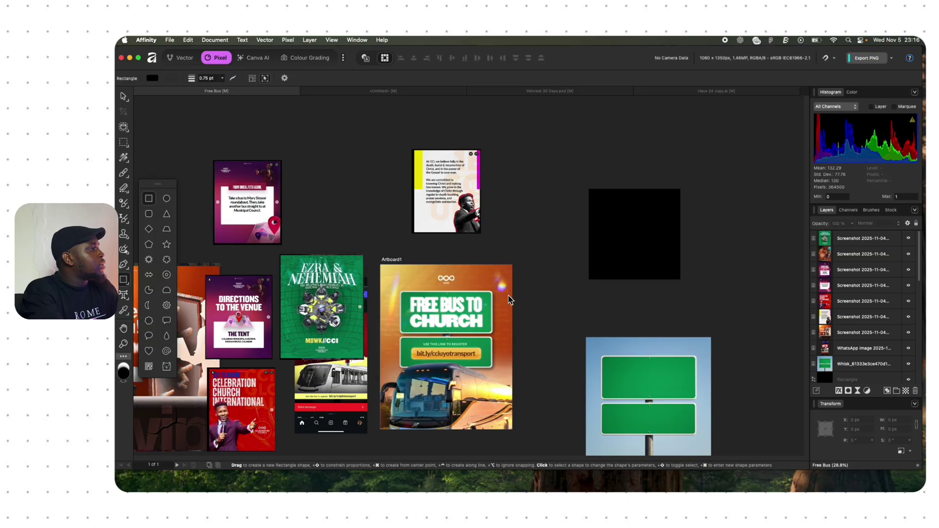
scroll(509, 296, "up", 5)
scroll(557, 294, "up", 15)
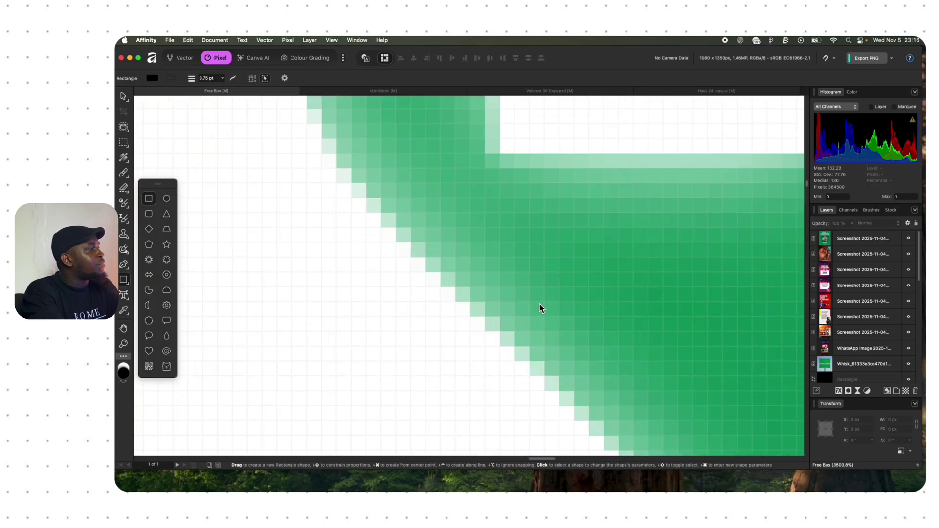
scroll(572, 282, "down", 15)
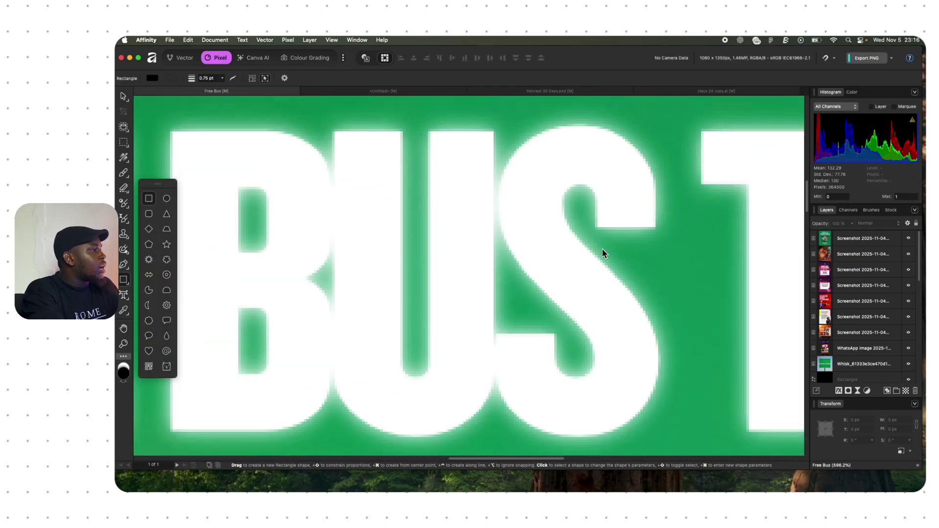
scroll(573, 255, "down", 4)
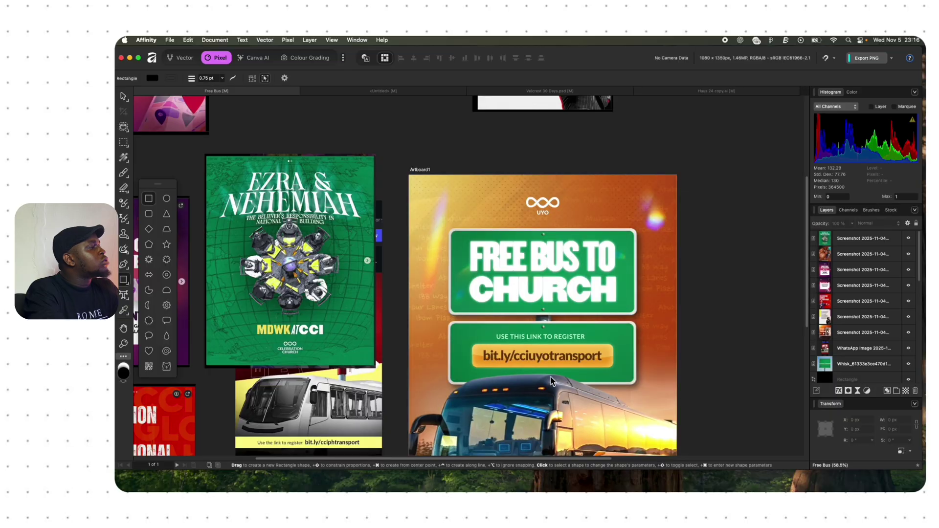
scroll(555, 371, "up", 4)
scroll(555, 370, "up", 15)
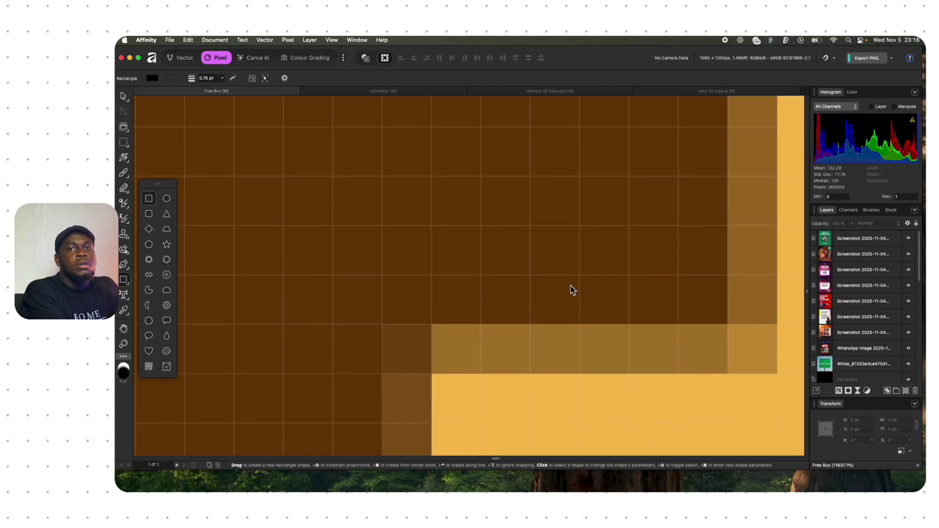
scroll(661, 296, "down", 10)
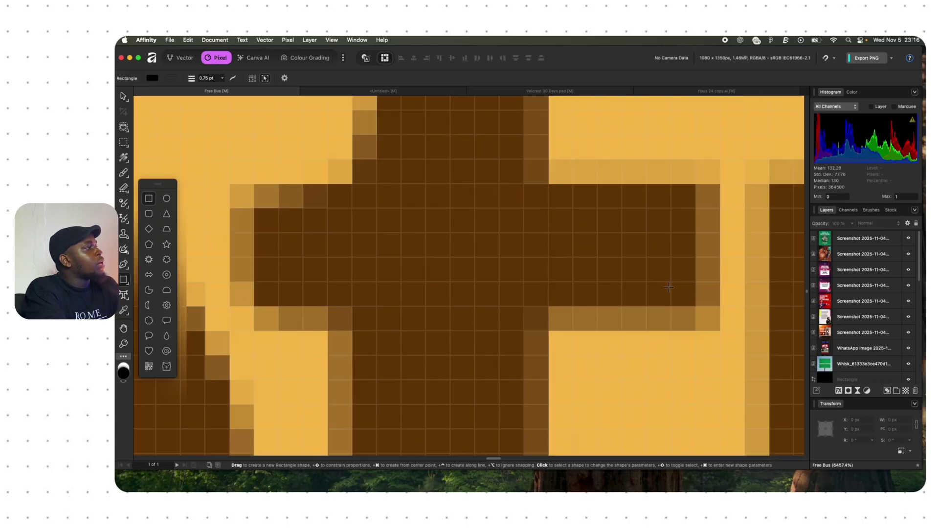
scroll(662, 286, "down", 4)
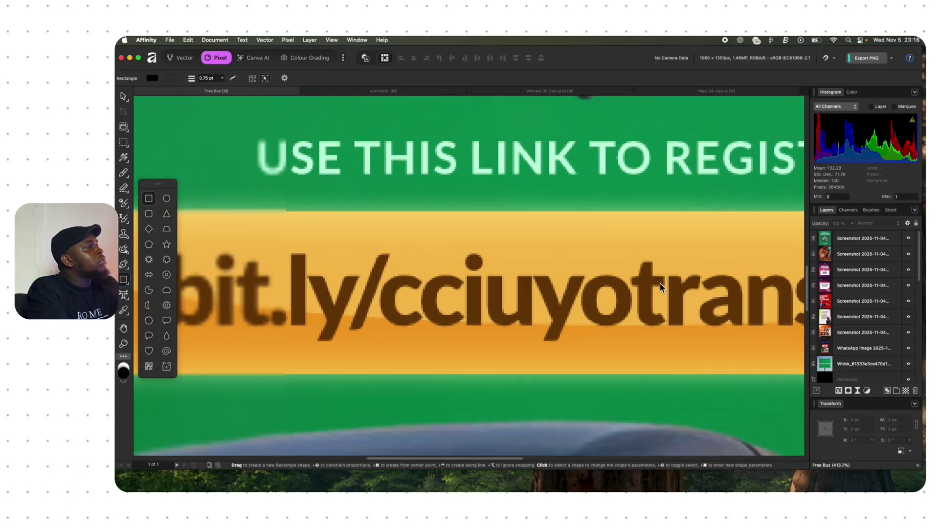
scroll(503, 181, "up", 5)
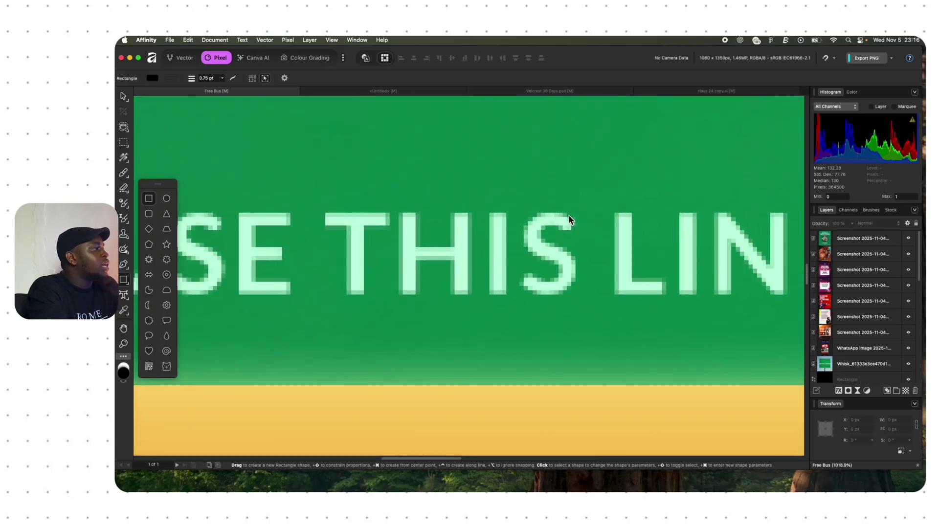
left_click(570, 216)
scroll(572, 216, "down", 6)
scroll(576, 216, "down", 4)
scroll(475, 215, "up", 4)
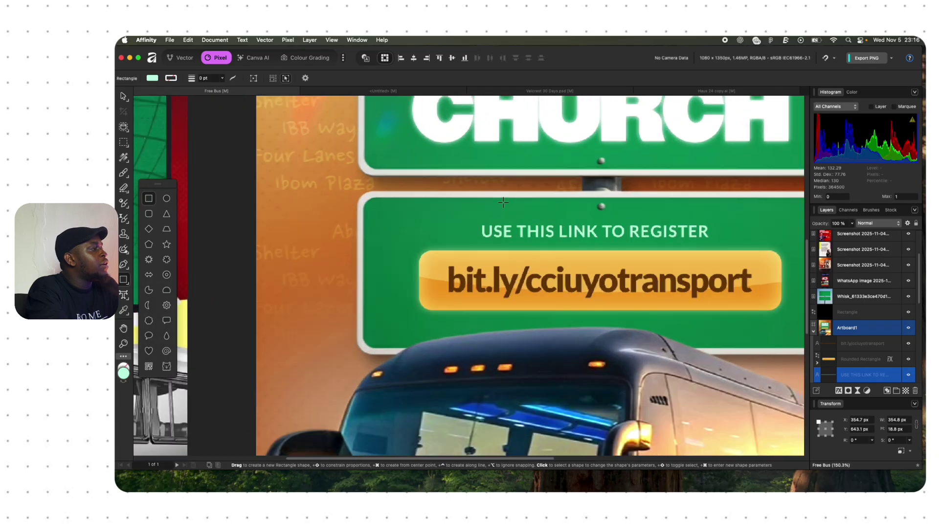
scroll(523, 215, "down", 4)
scroll(582, 177, "up", 4)
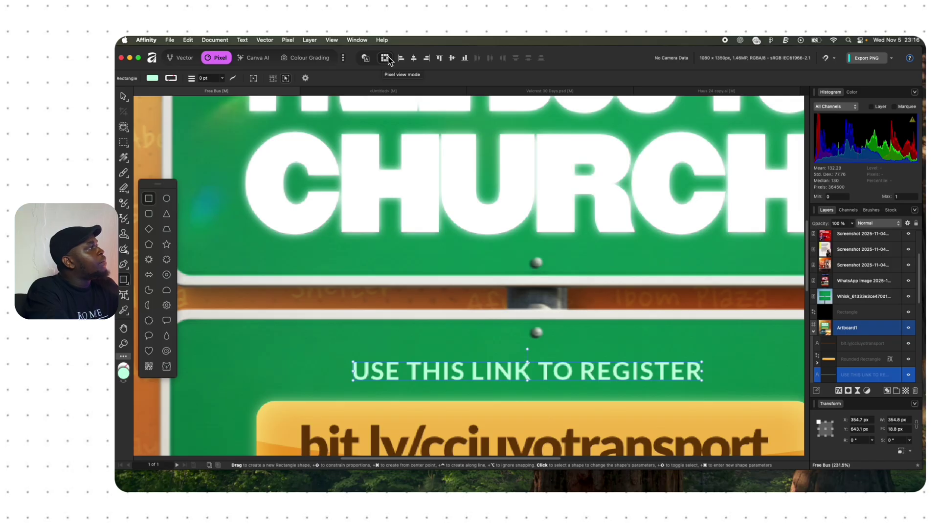
Step: Switch the canvas to Pixel view and zoom in and out to inspect the lettering's pixel edges
left_click(366, 60)
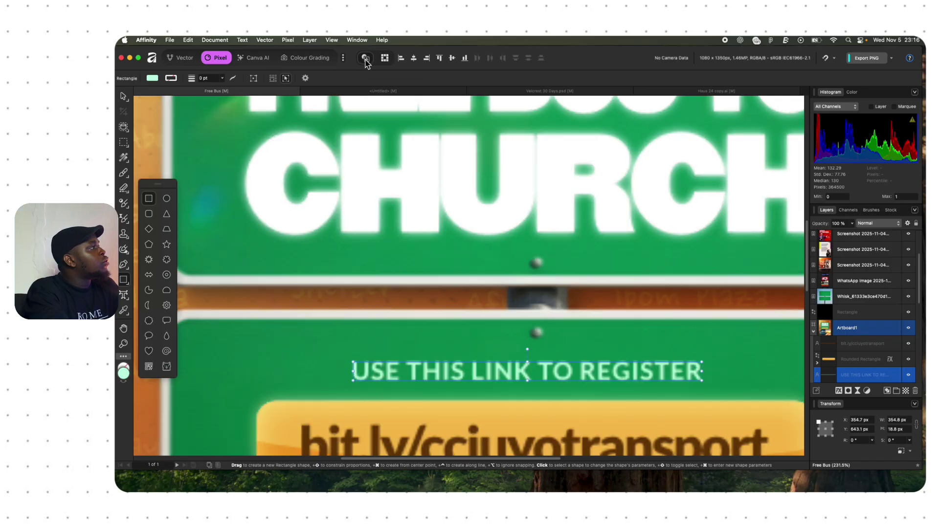
scroll(545, 215, "up", 15)
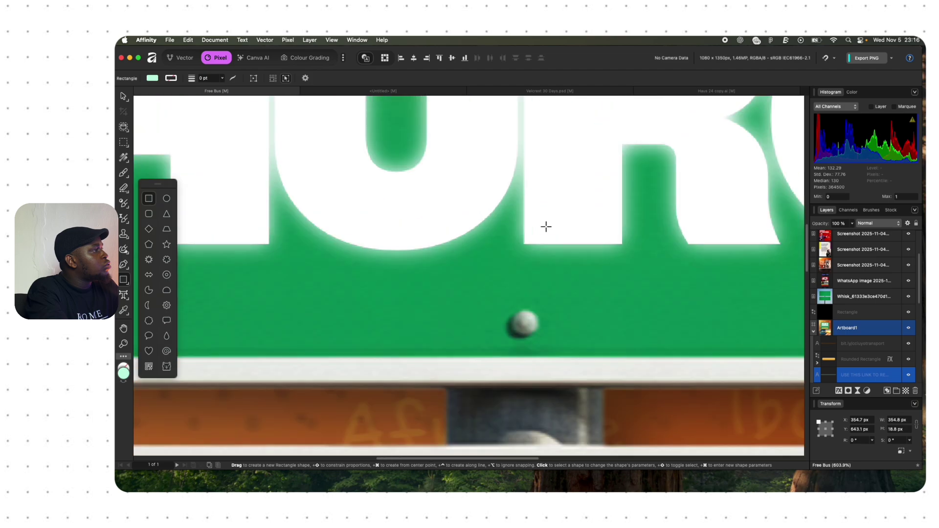
scroll(568, 221, "down", 3)
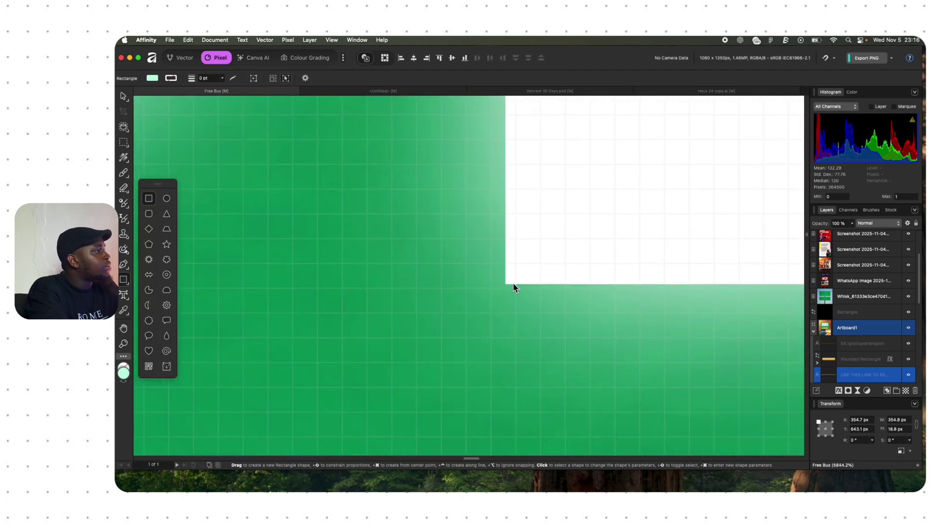
scroll(513, 284, "up", 9)
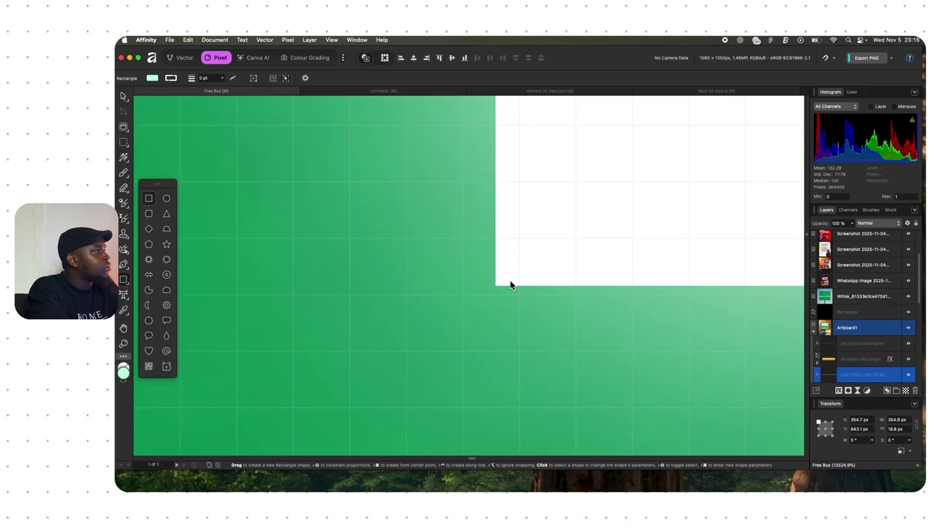
scroll(508, 283, "up", 1)
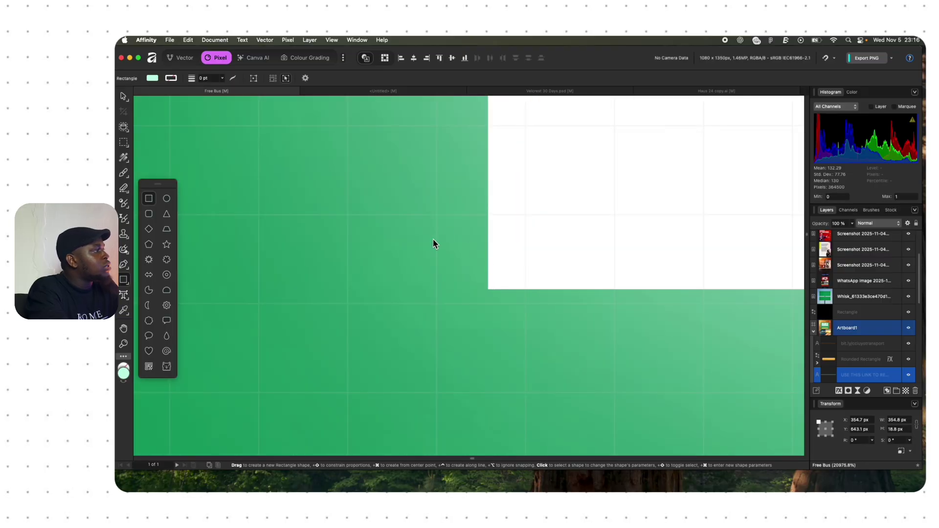
scroll(553, 240, "down", 10)
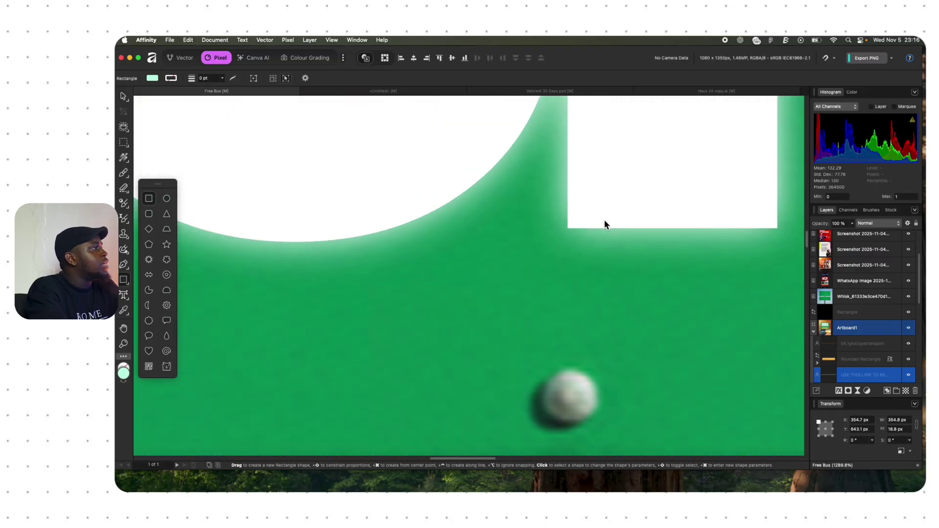
scroll(607, 223, "down", 7)
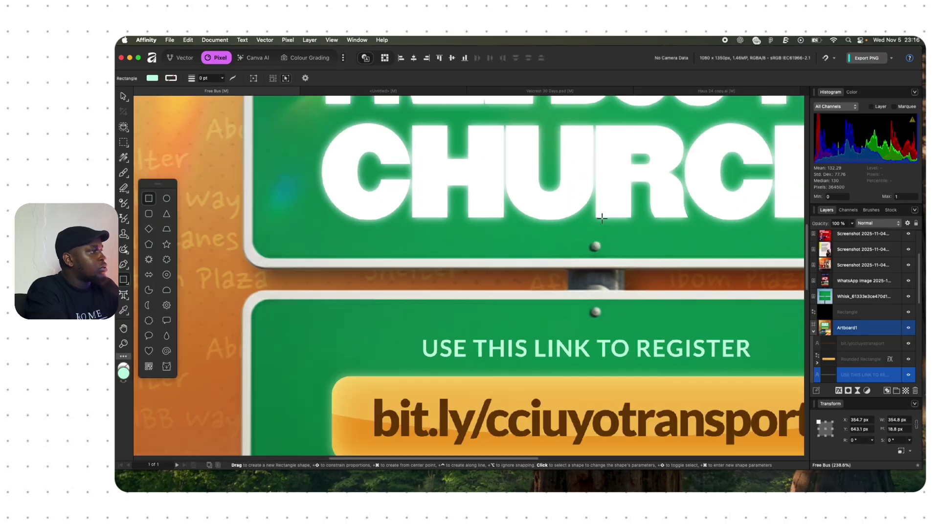
scroll(562, 367, "up", 15)
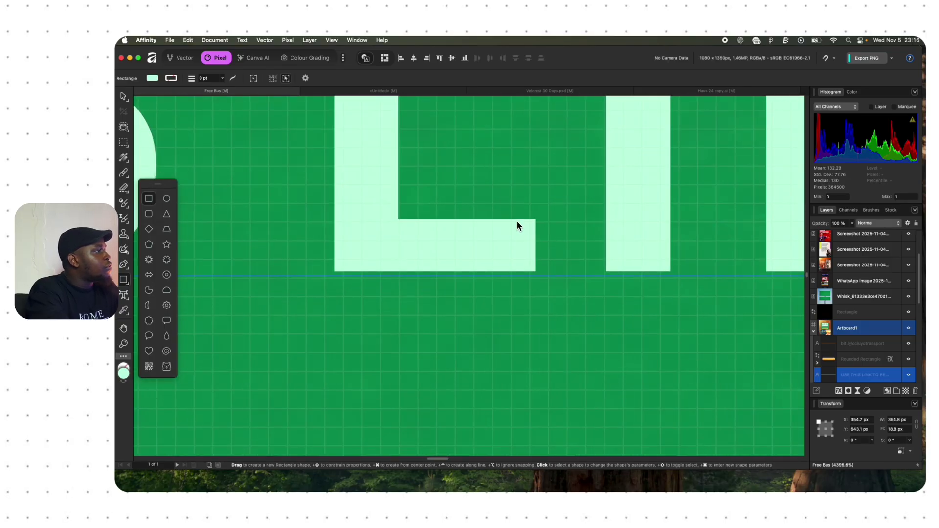
scroll(545, 304, "down", 4)
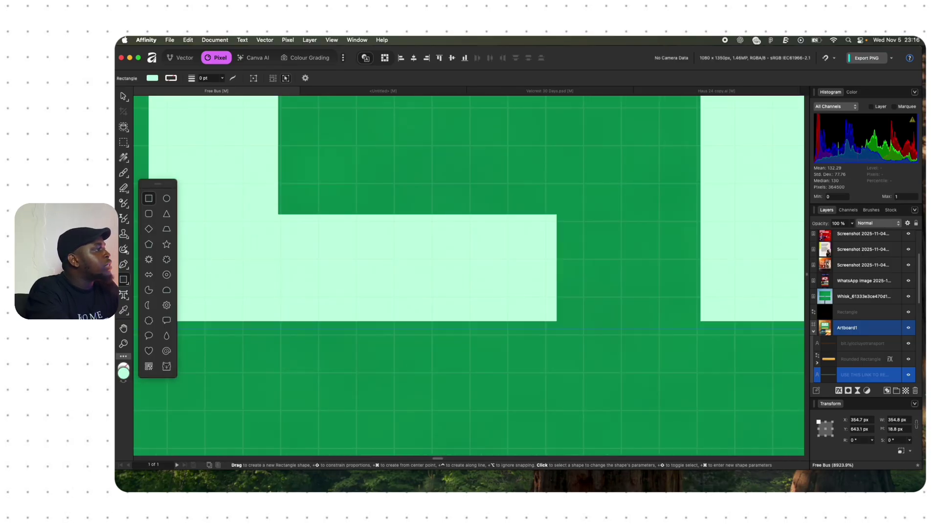
scroll(547, 300, "down", 10)
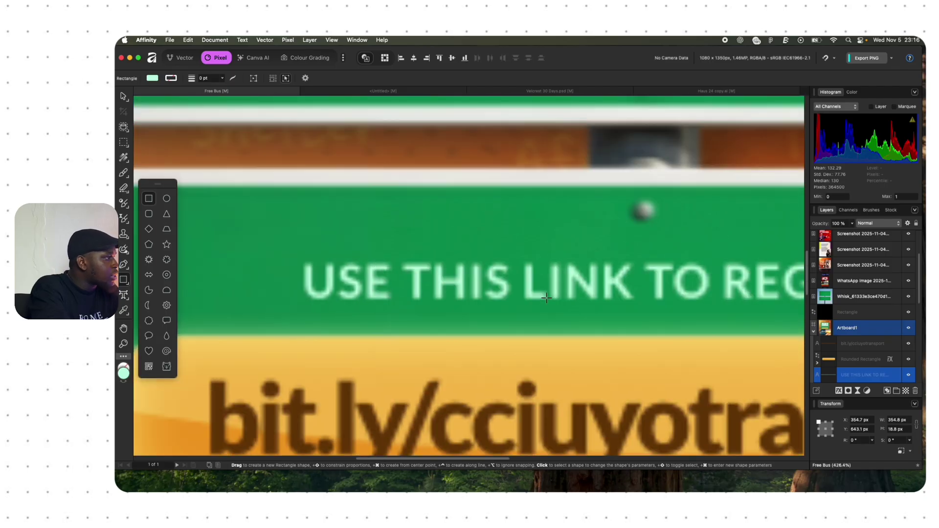
scroll(542, 357, "up", 12)
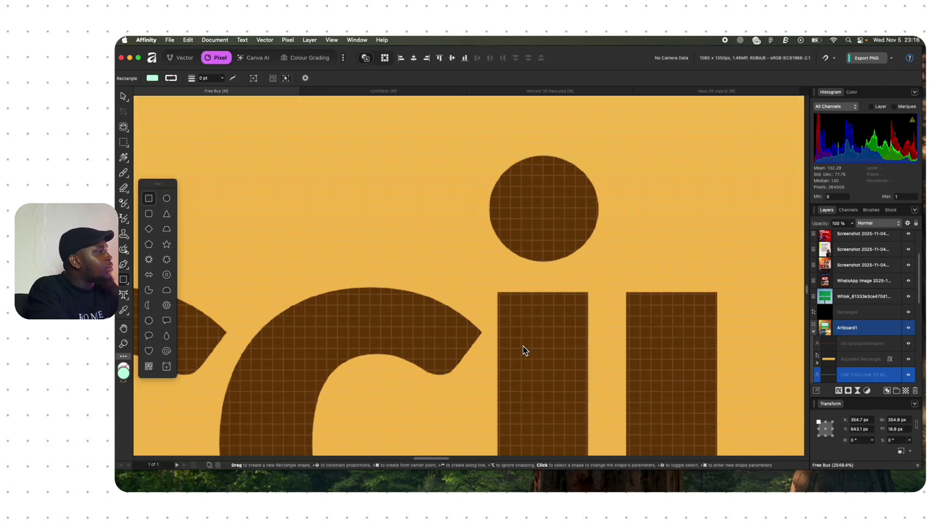
scroll(525, 327, "up", 2)
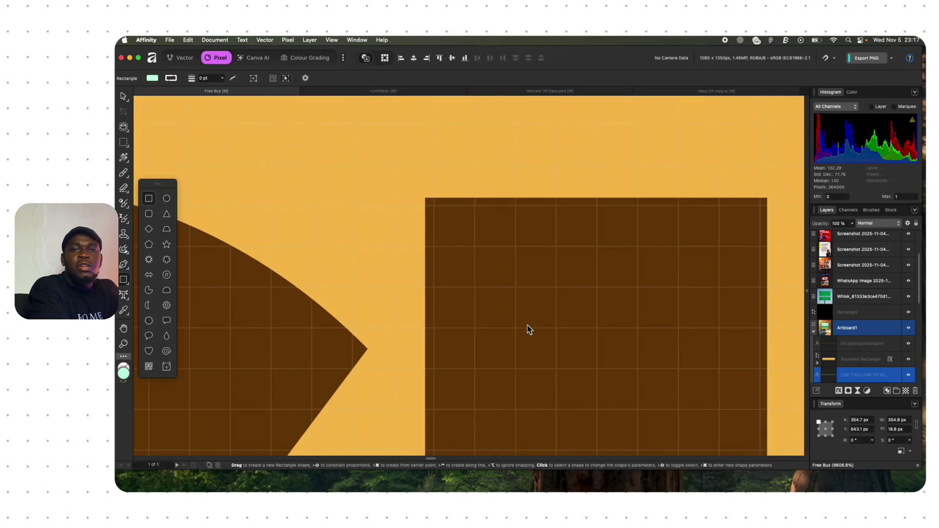
scroll(526, 332, "down", 5)
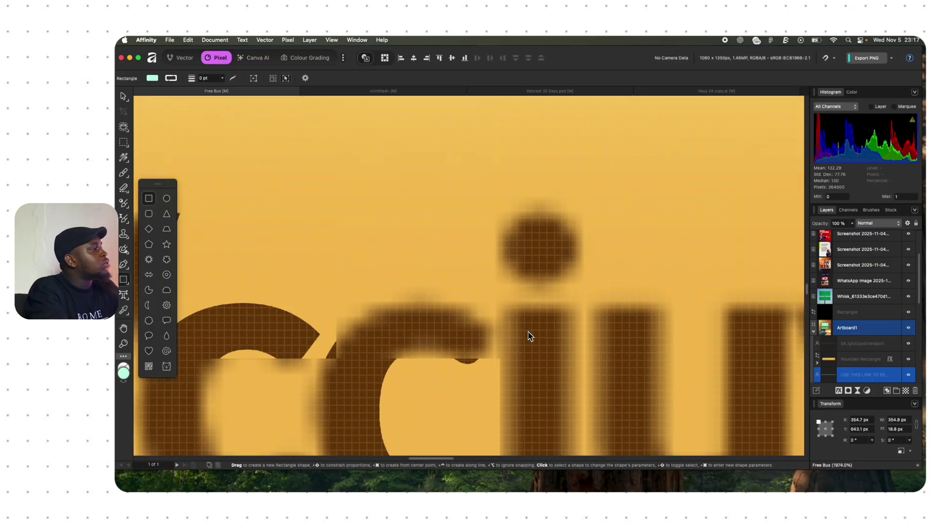
scroll(529, 335, "down", 5)
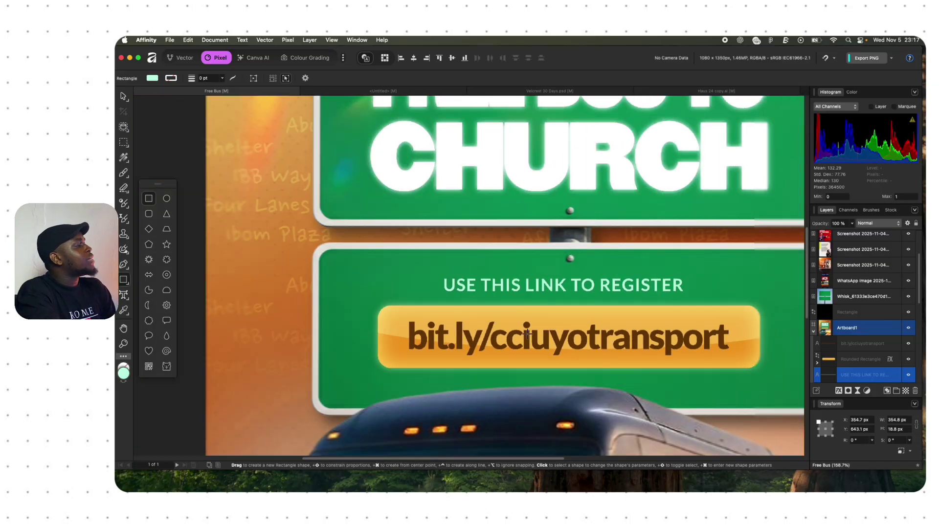
scroll(519, 335, "down", 4)
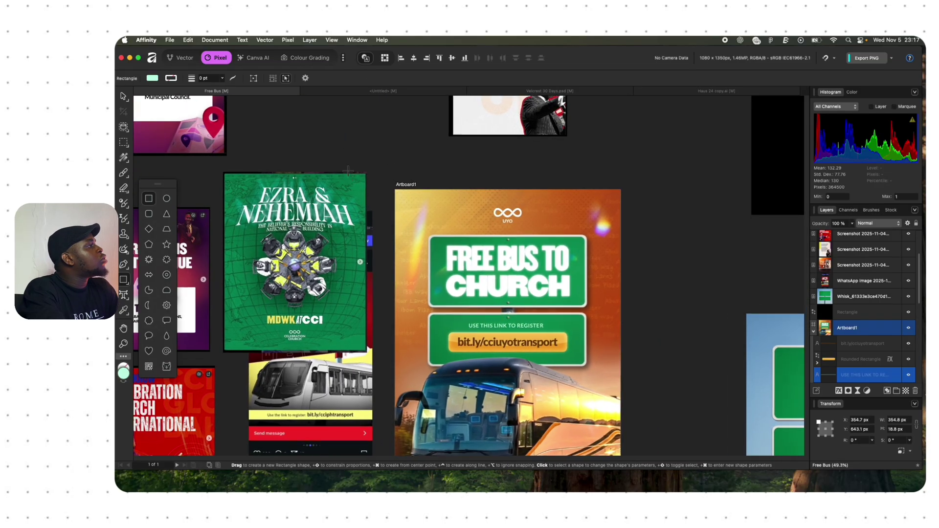
scroll(354, 179, "up", 6)
scroll(471, 179, "down", 6)
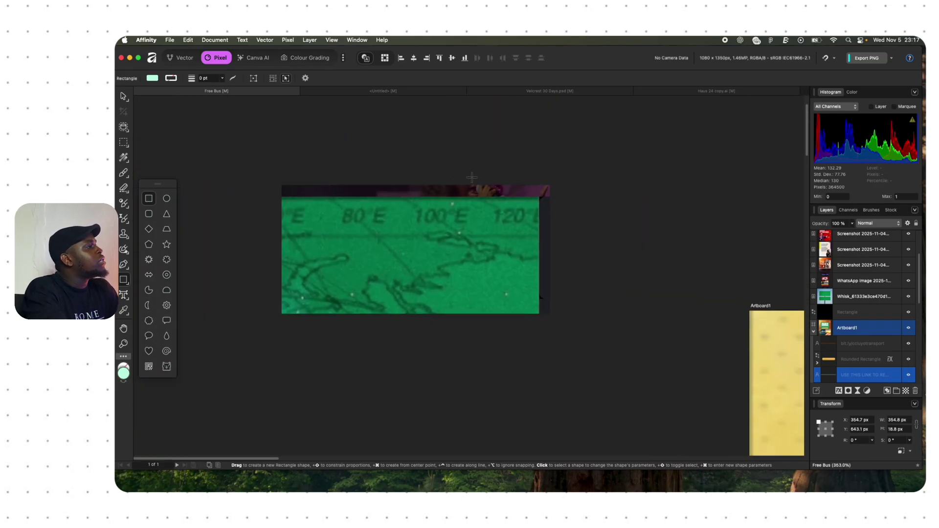
scroll(468, 178, "down", 2)
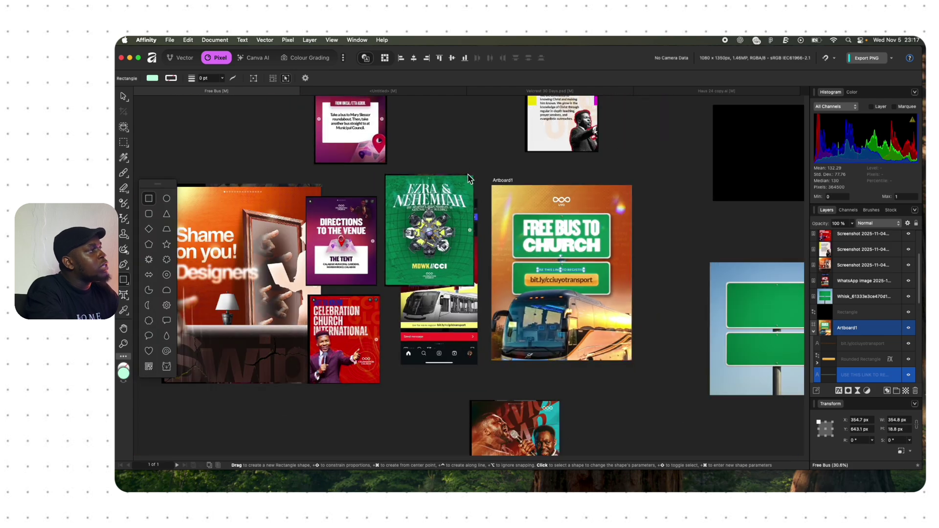
scroll(468, 182, "down", 1)
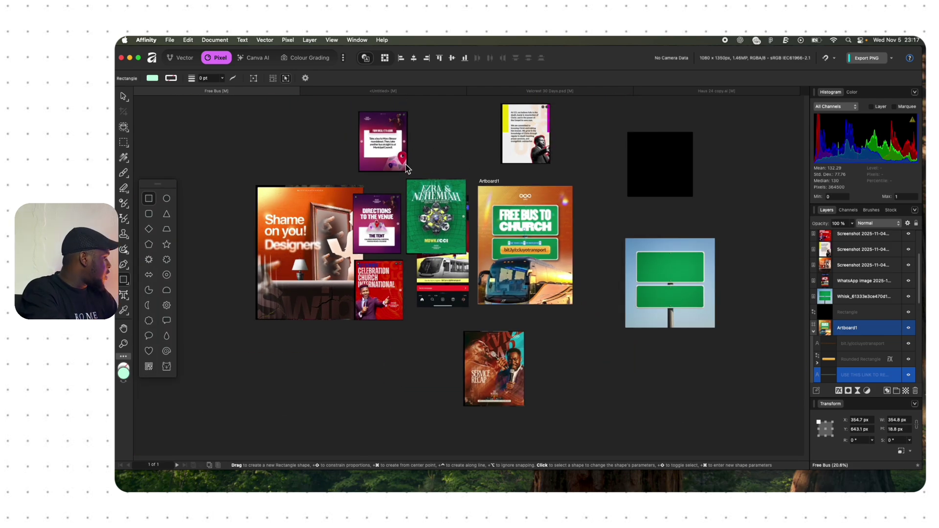
key("super+1")
left_click(660, 138)
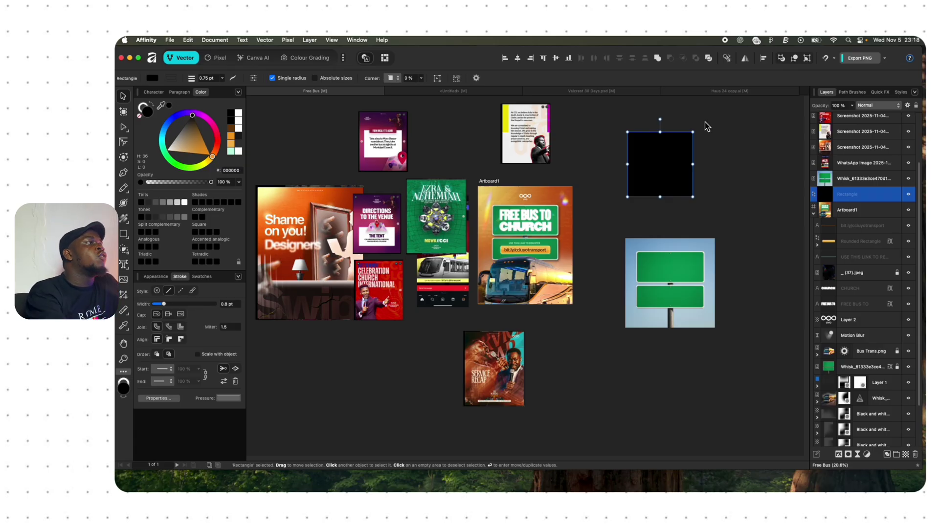
scroll(657, 147, "down", 2)
scroll(698, 141, "up", 8)
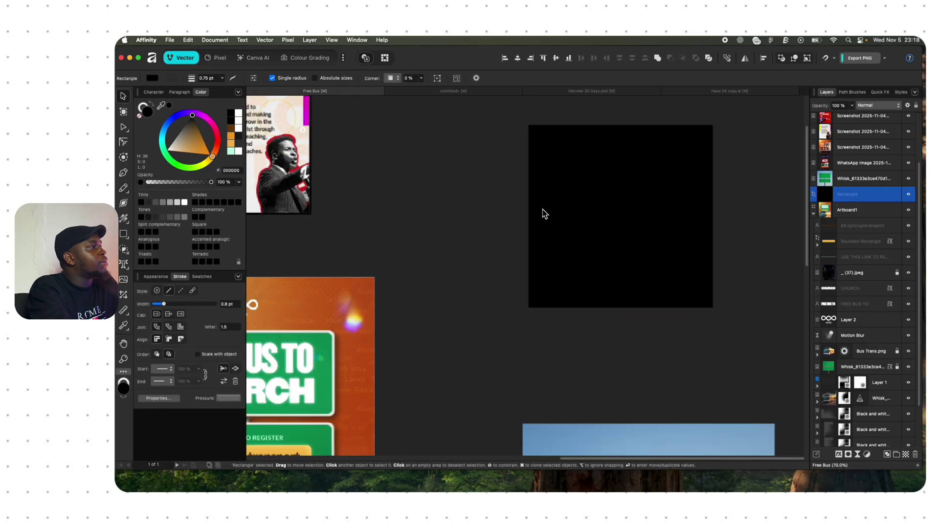
scroll(714, 159, "down", 2)
scroll(710, 113, "up", 1)
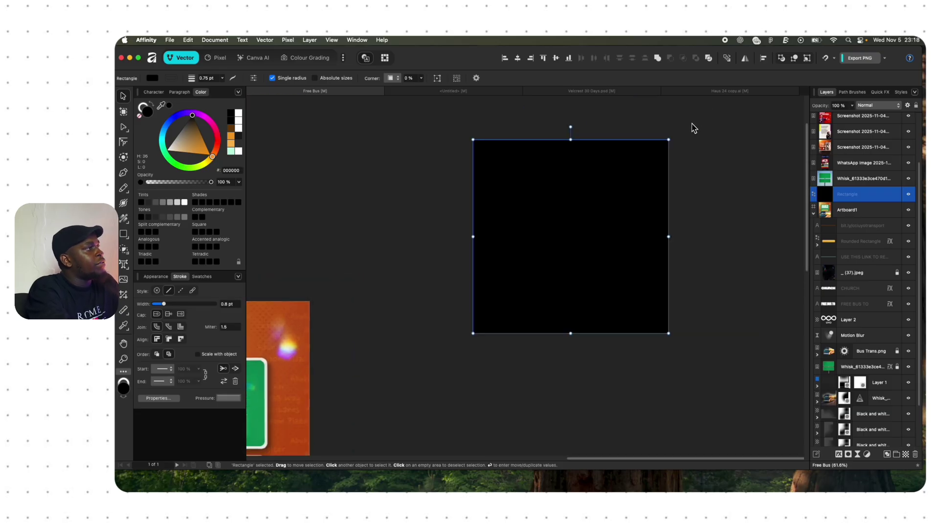
left_click(700, 150)
left_click(667, 168)
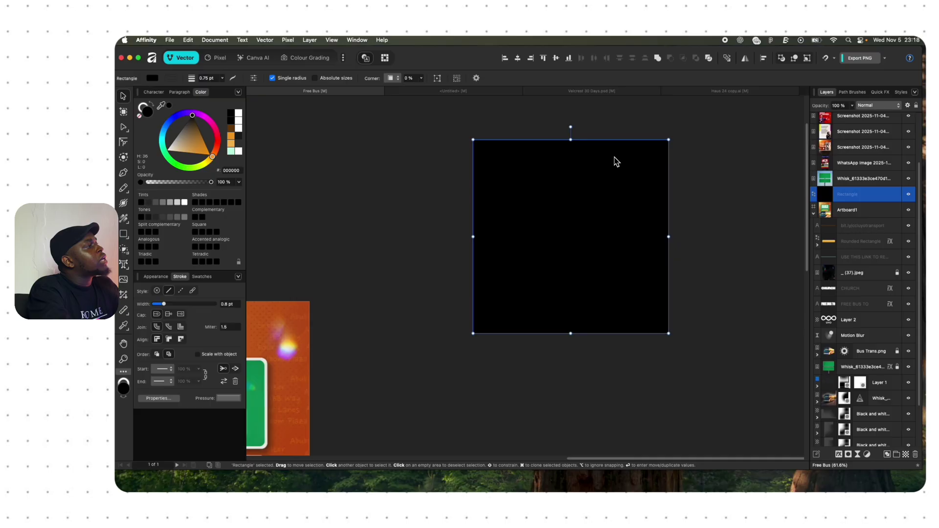
left_click(687, 145)
left_click(646, 157)
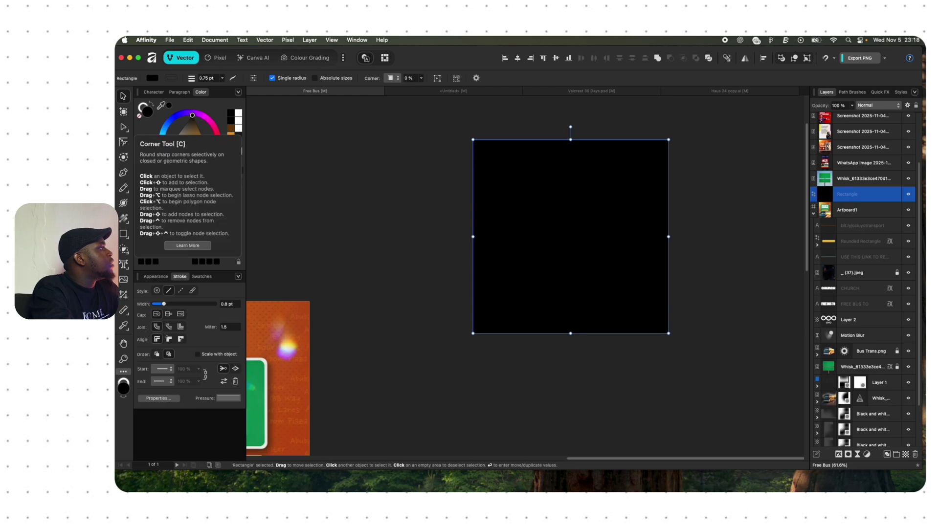
Step: Round the square's top-left corner, convert it to curves, and undo two corner-point edits
left_click(123, 144)
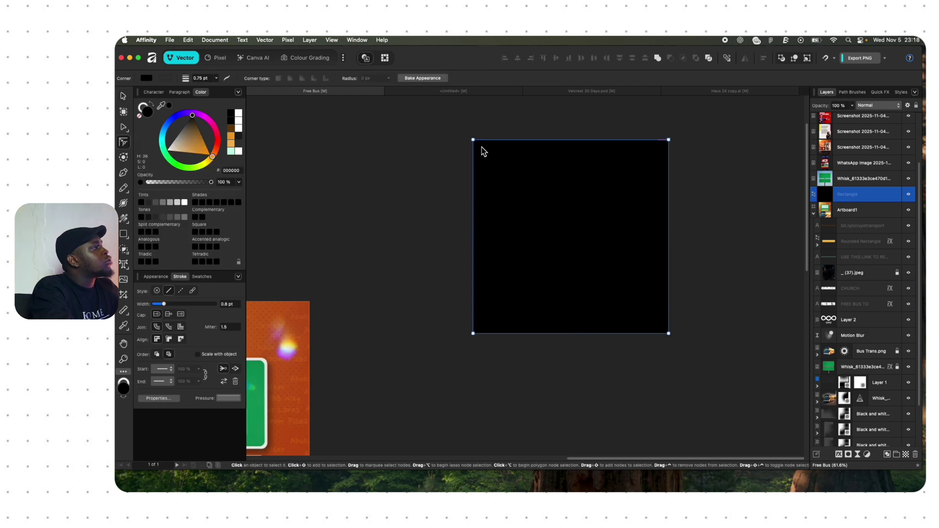
left_click_drag(473, 140, 488, 166)
key("super+Return")
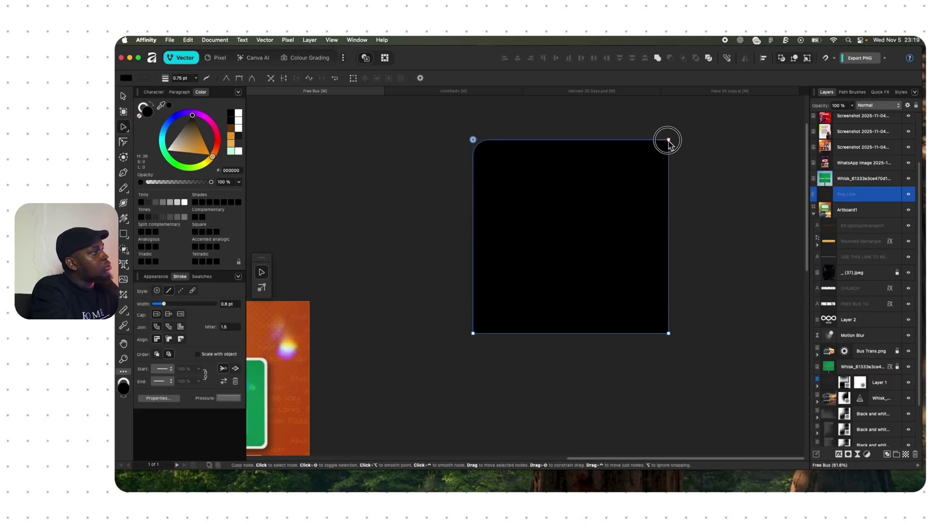
mouse_move(668, 140)
left_mouse_down()
mouse_move(658, 162)
mouse_move(661, 144)
mouse_move(670, 146)
mouse_move(659, 148)
left_mouse_up()
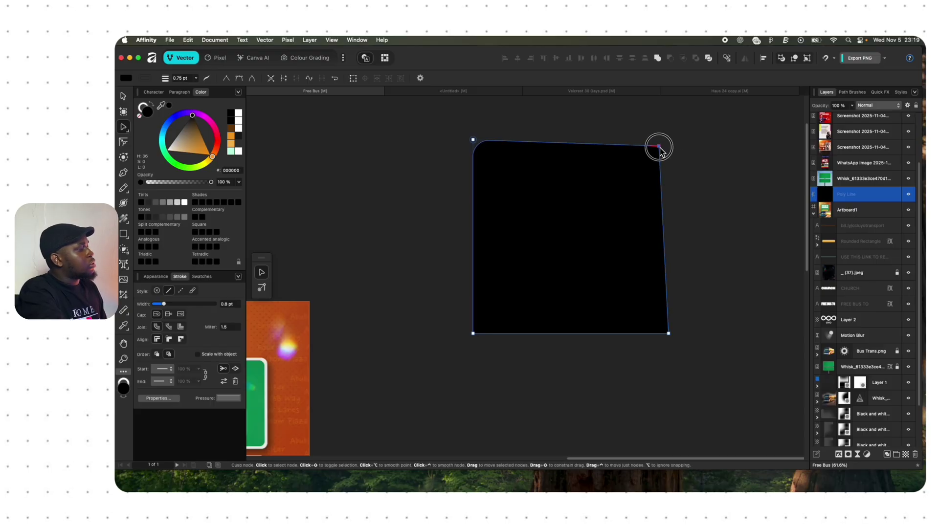
key("super+z")
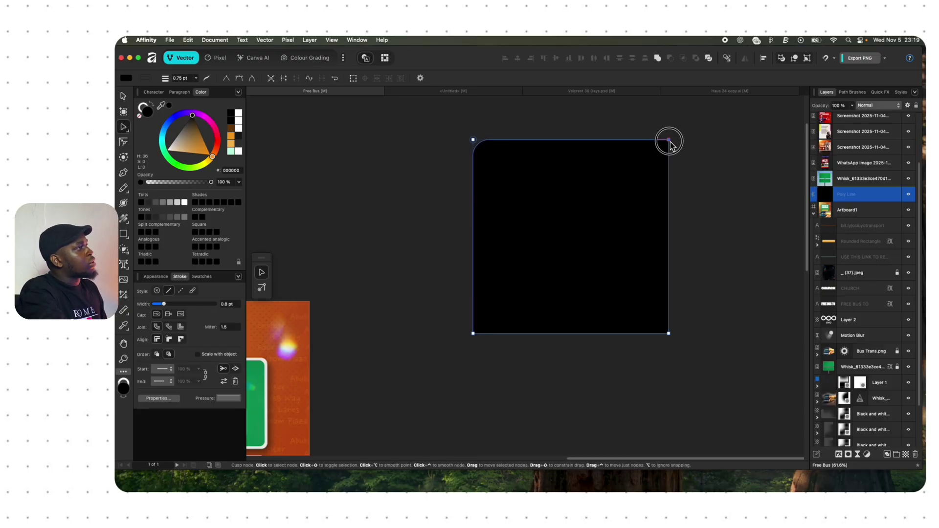
left_click_drag(668, 142, 648, 157)
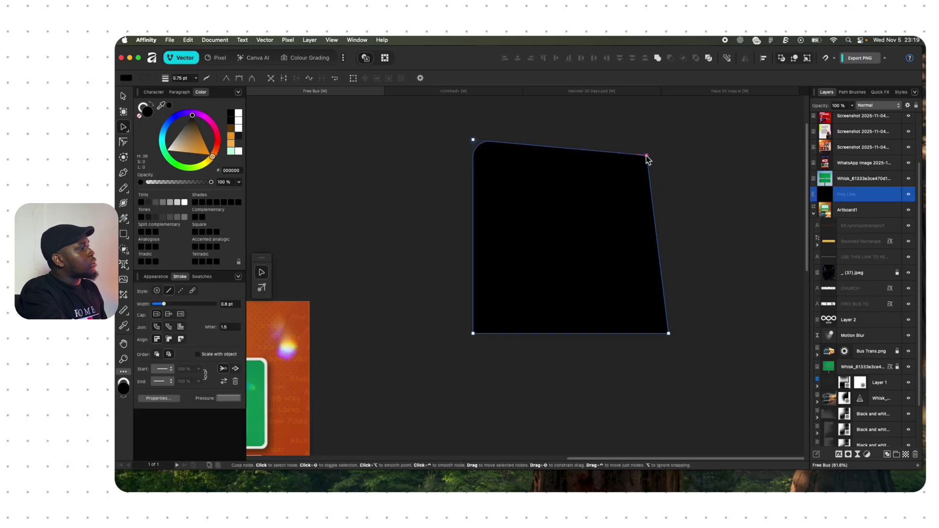
key("super+z")
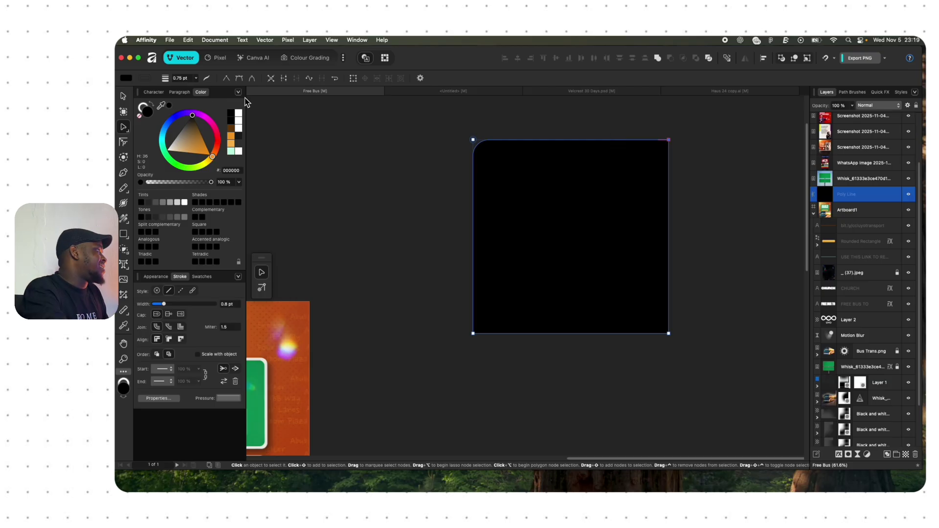
Step: Select all four corner nodes with the Corner Tool and round them heavily and evenly
left_click(123, 142)
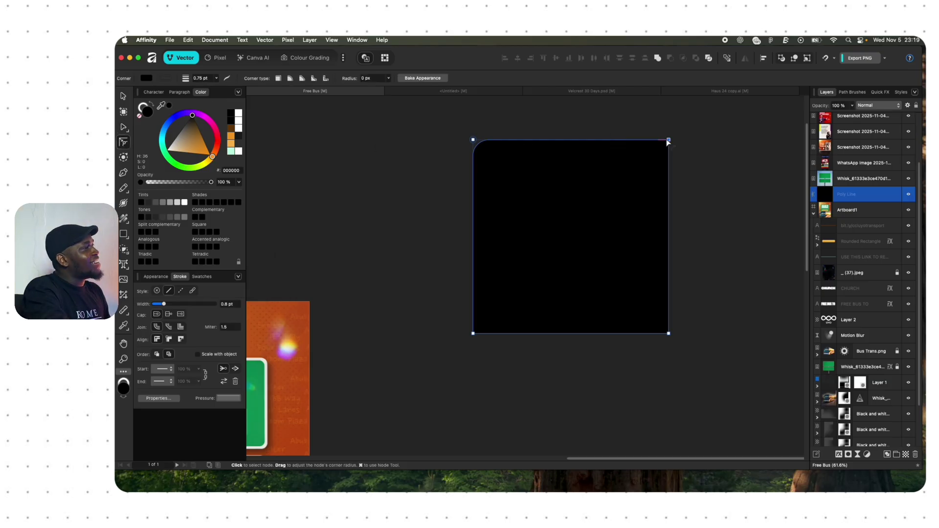
left_click_drag(668, 142, 690, 148)
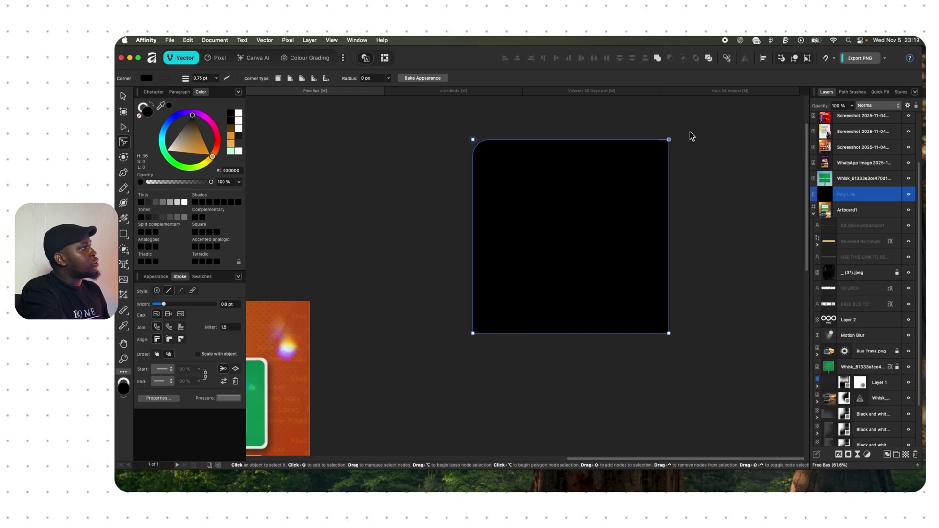
left_click_drag(713, 122, 400, 359)
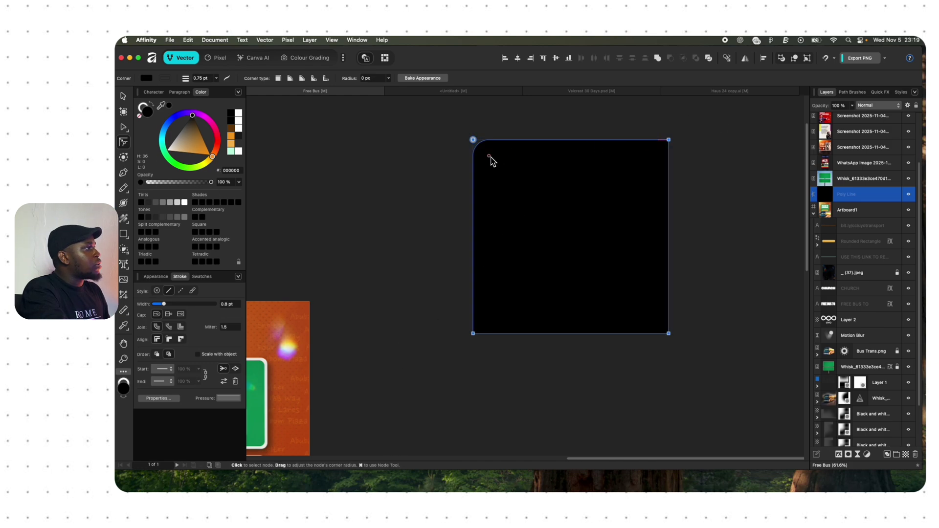
left_click_drag(489, 155, 540, 202)
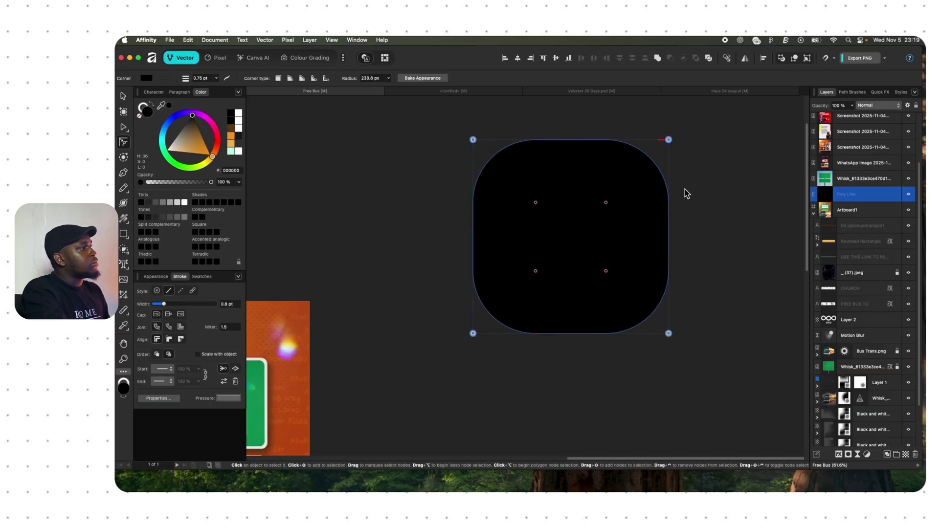
left_click(689, 188)
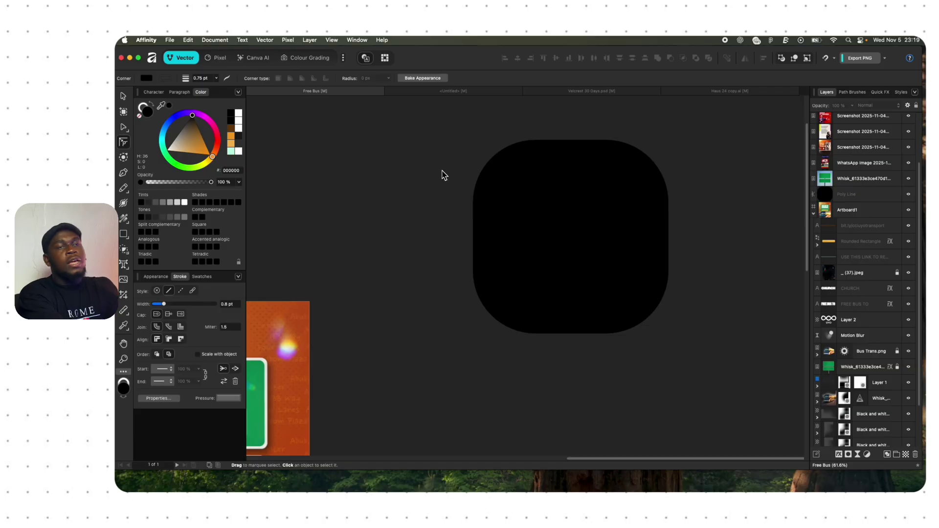
Step: Set the export format to PSD with the PSD (preserve accuracy) preset
scroll(636, 177, "down", 5)
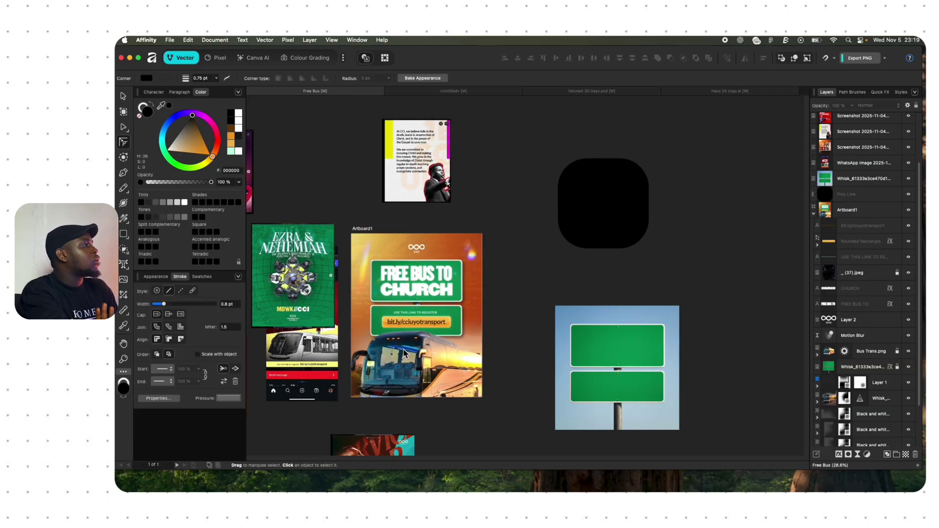
scroll(386, 380, "up", 3)
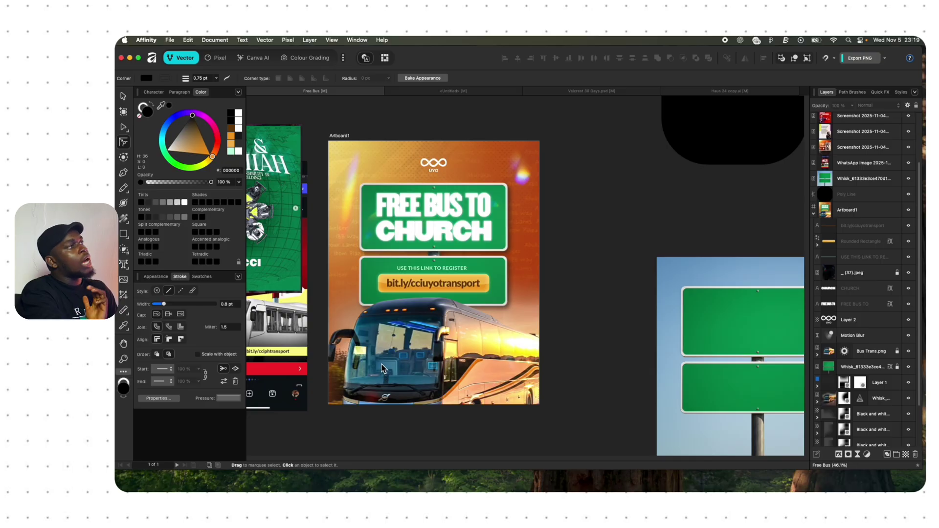
left_click(886, 59)
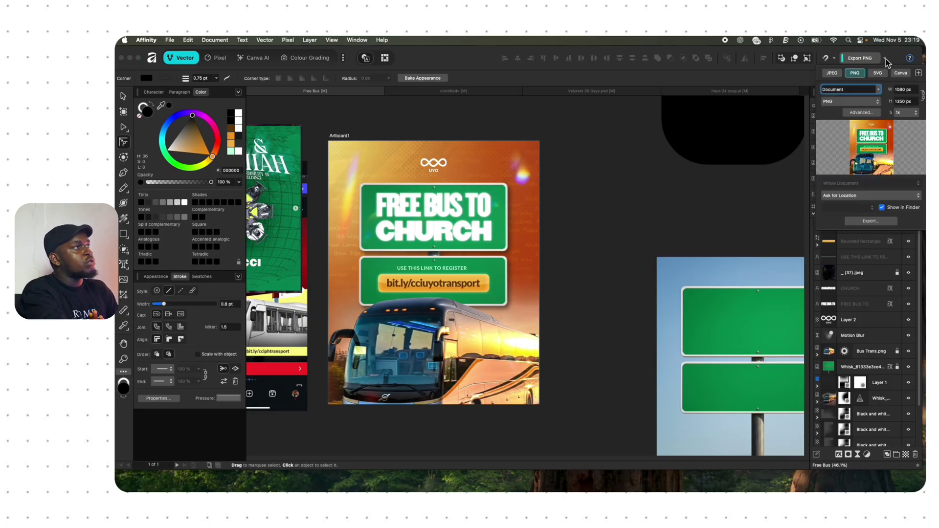
left_click(918, 73)
scroll(898, 151, "down", 3)
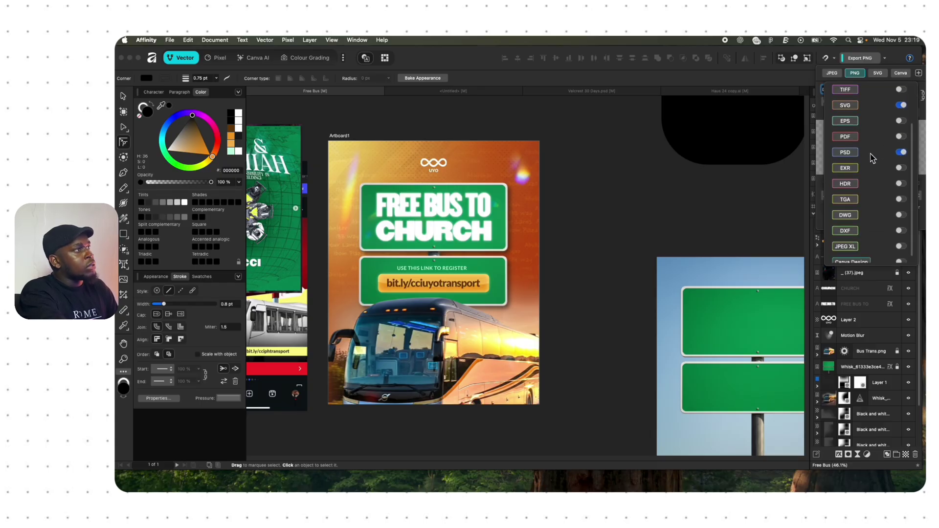
left_click(900, 74)
left_click(901, 74)
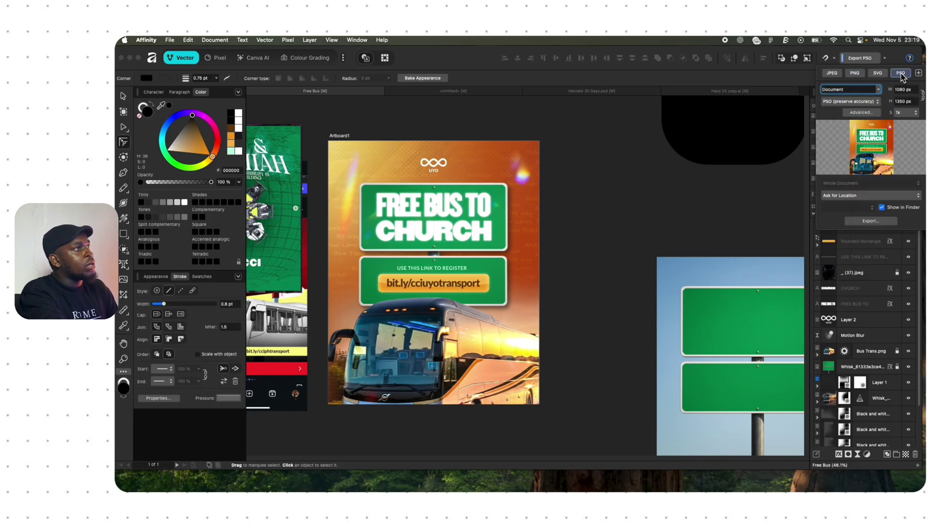
left_click(869, 102)
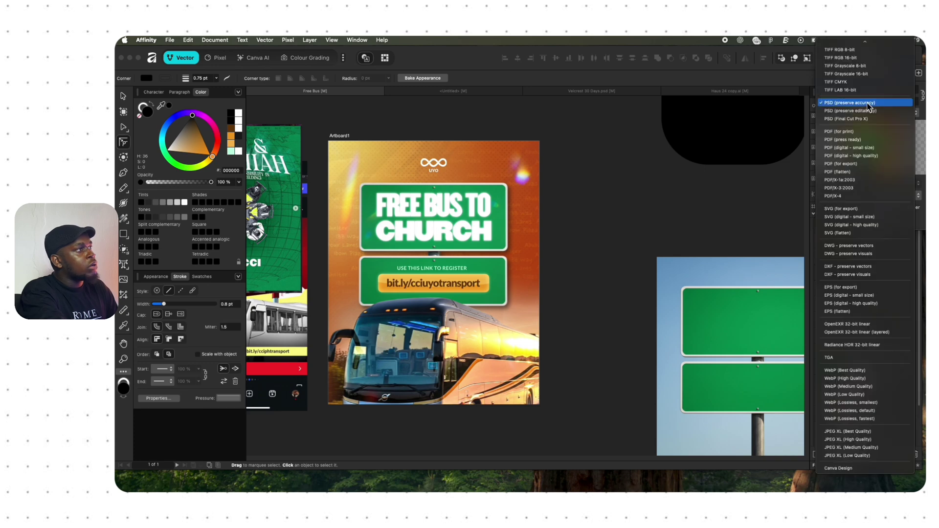
left_click(869, 104)
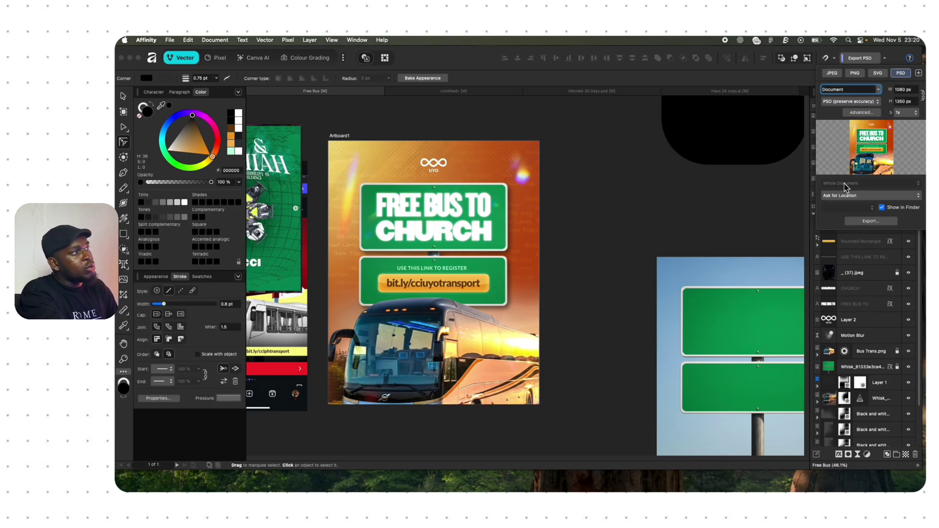
Step: Rename the export to Free Bus and start the export
double_click(853, 90)
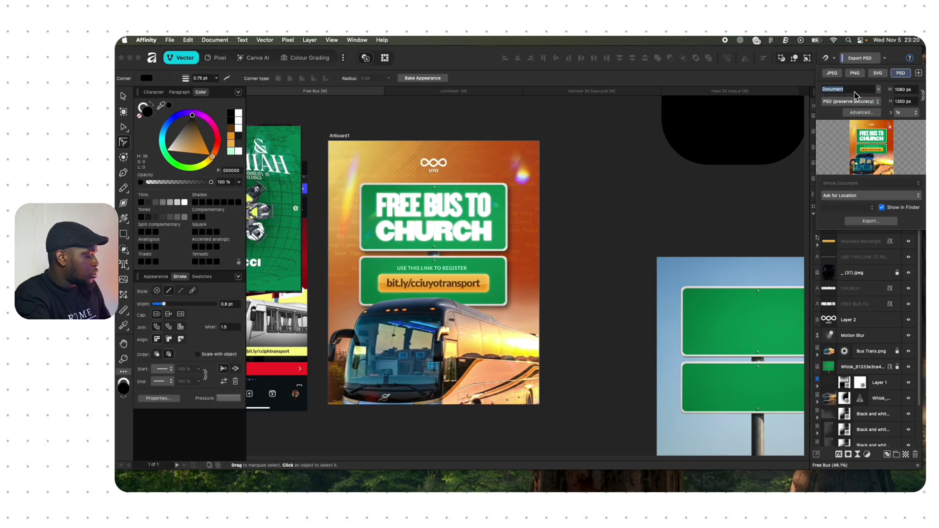
type("Free Bus")
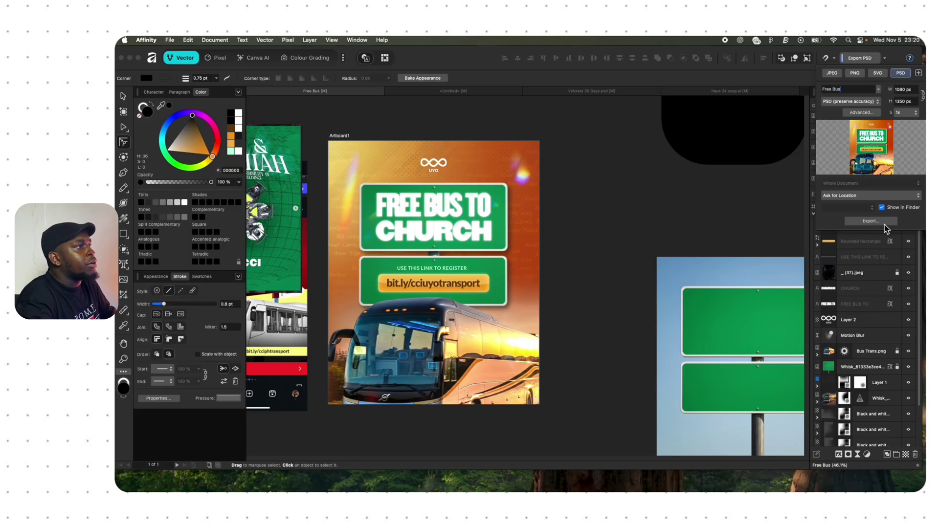
left_click(866, 221)
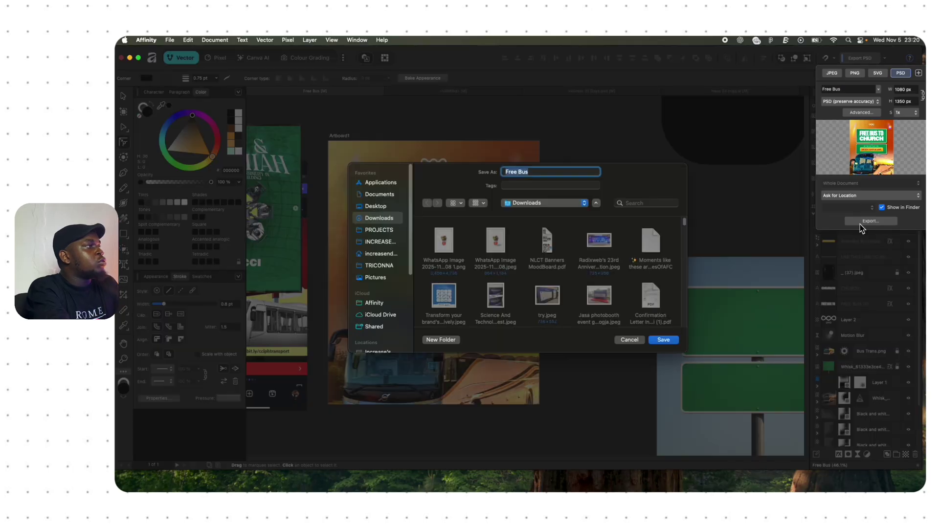
Step: Save Free Bus.psd to Downloads and check its file info in Finder
left_click(665, 341)
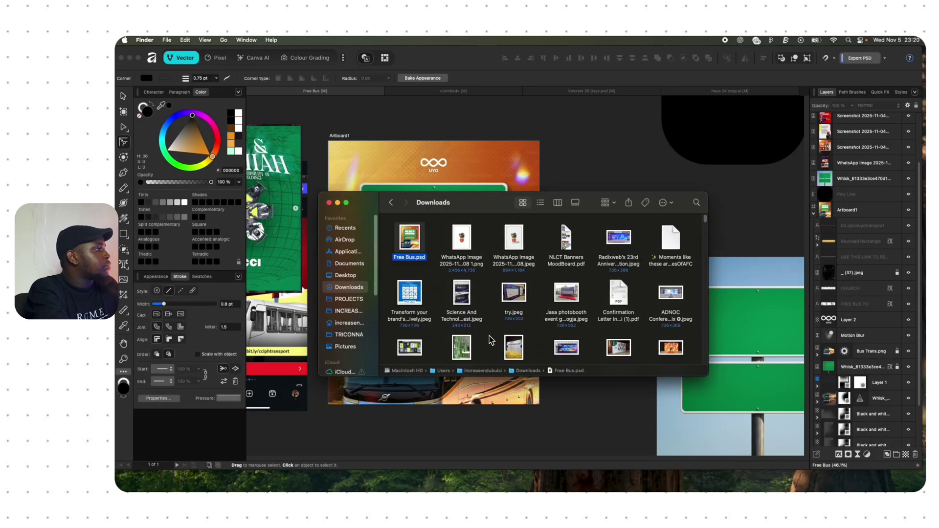
right_click(414, 247)
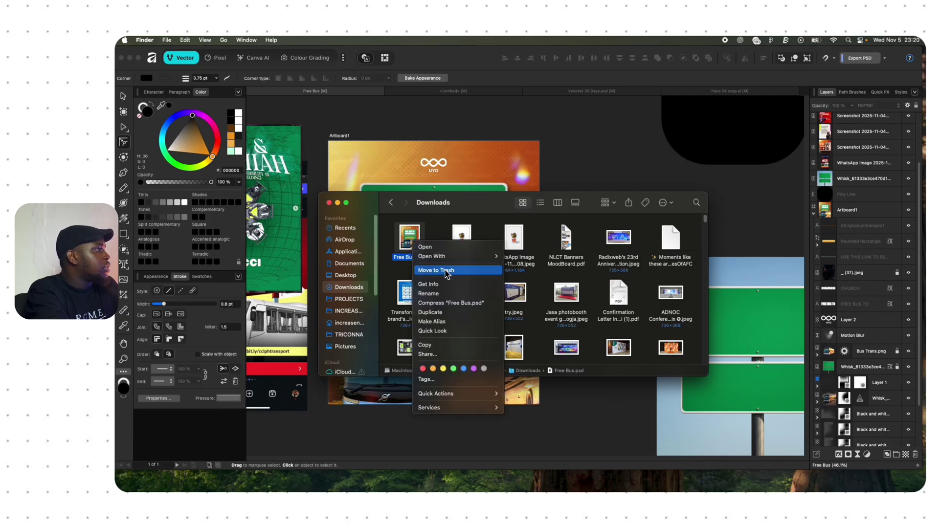
left_click(450, 284)
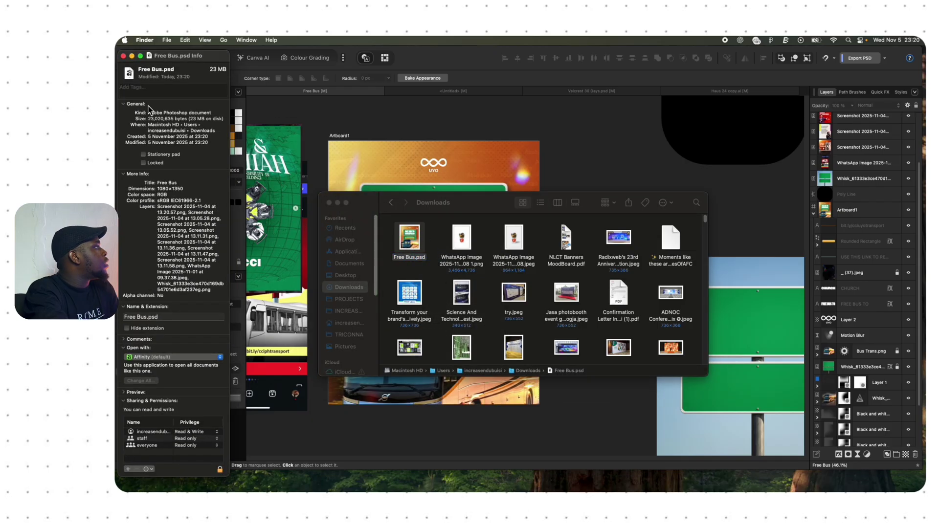
left_click(123, 56)
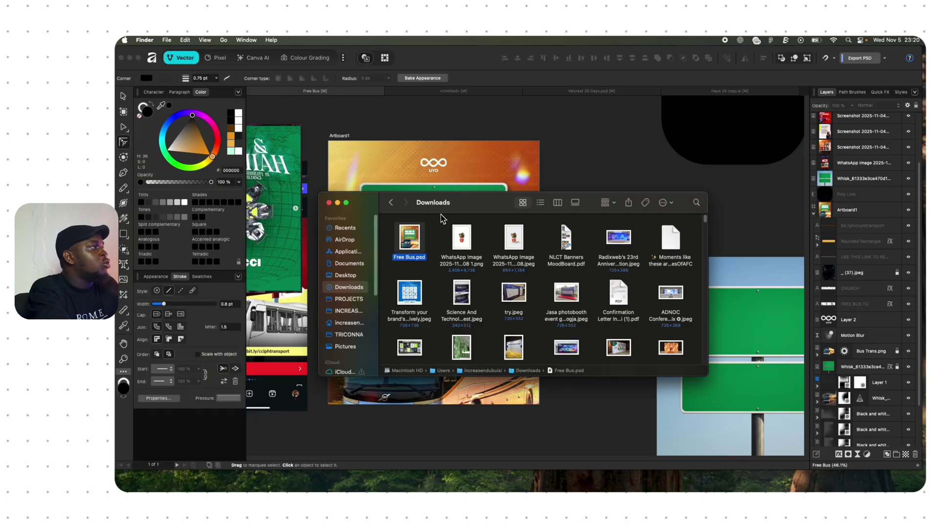